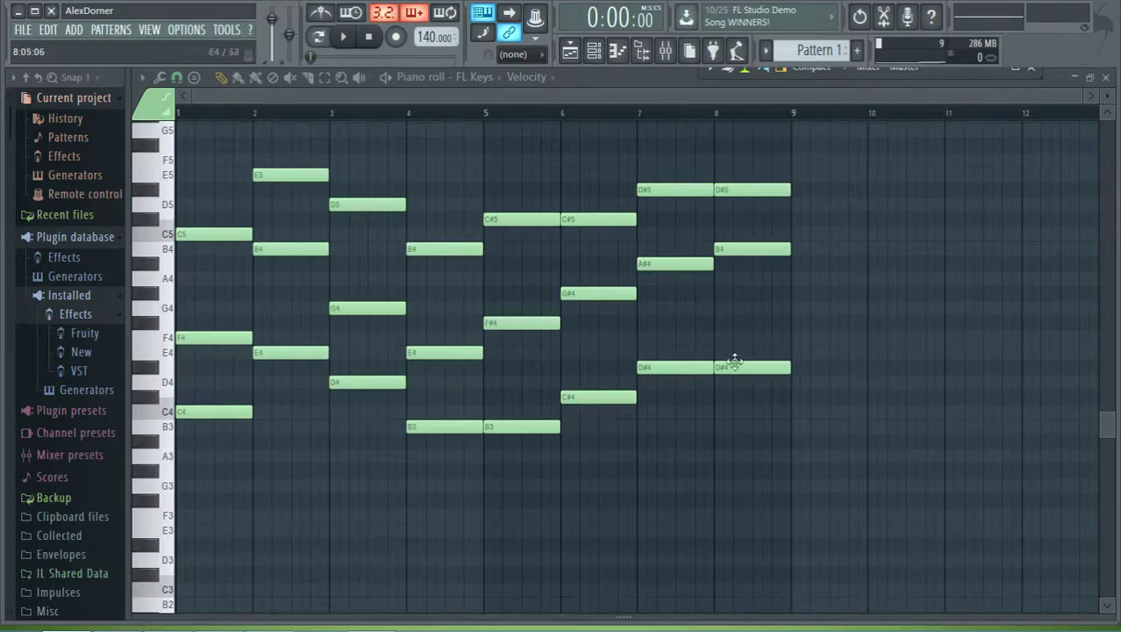
click(595, 51)
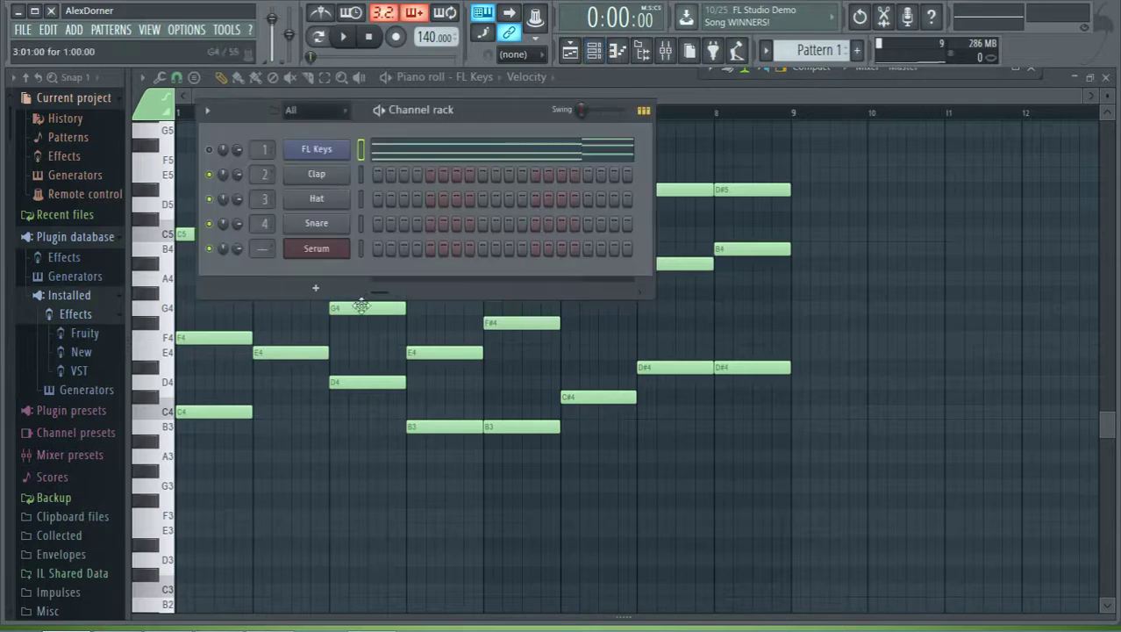
right_click(326, 253)
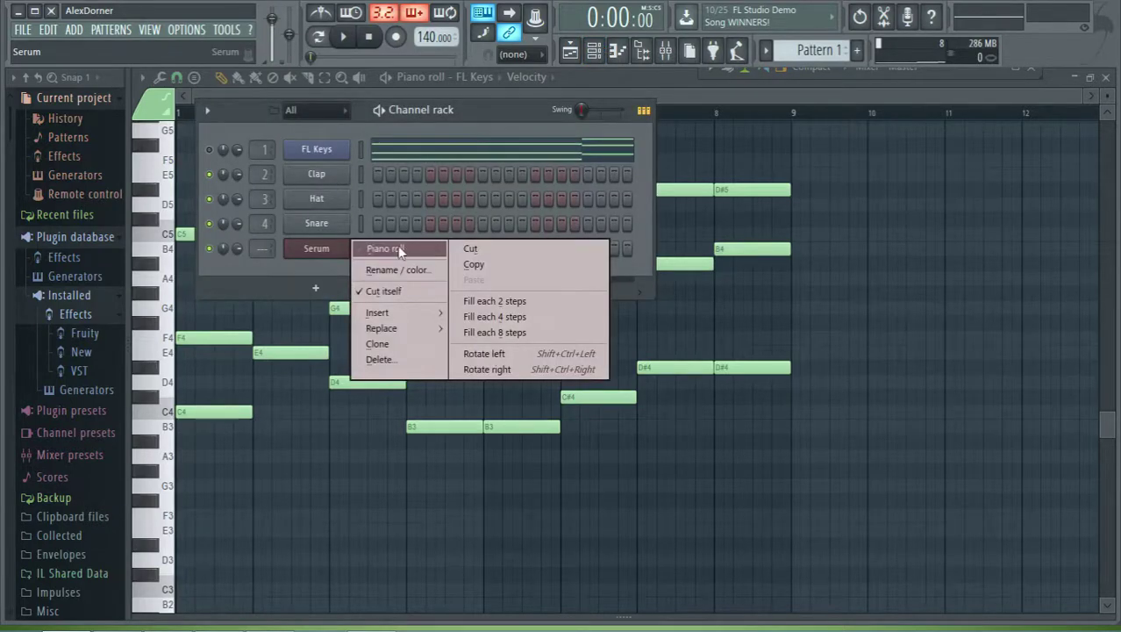
drag(426, 109, 567, 494)
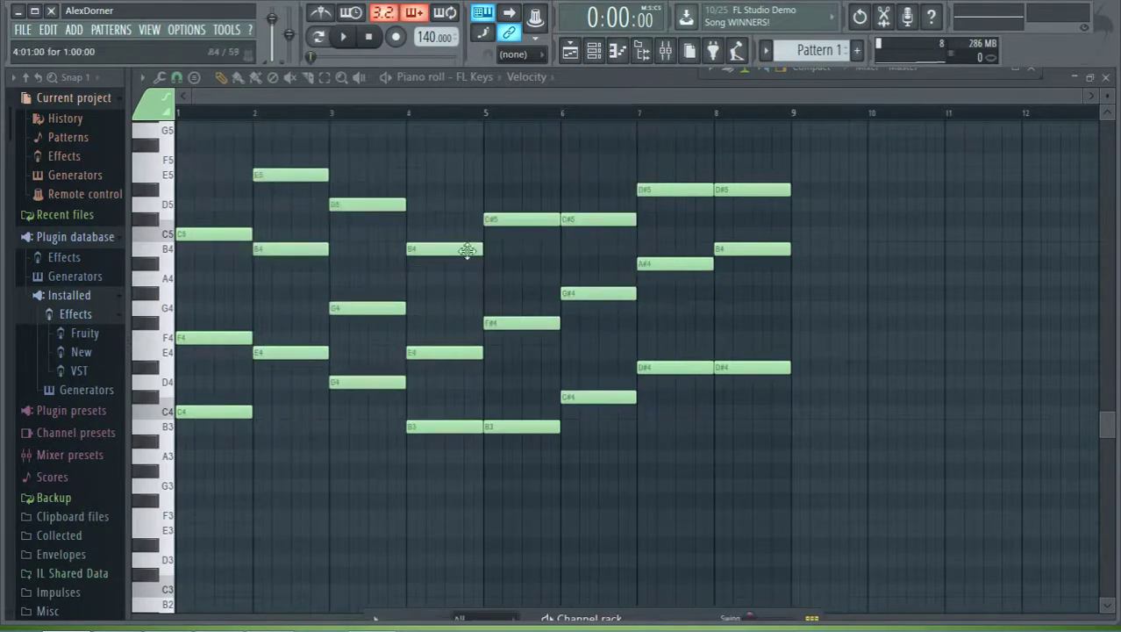
- Unmute the FL Keys channel and play back the eight-bar chord progression in Pattern 1
drag(1079, 93, 824, 151)
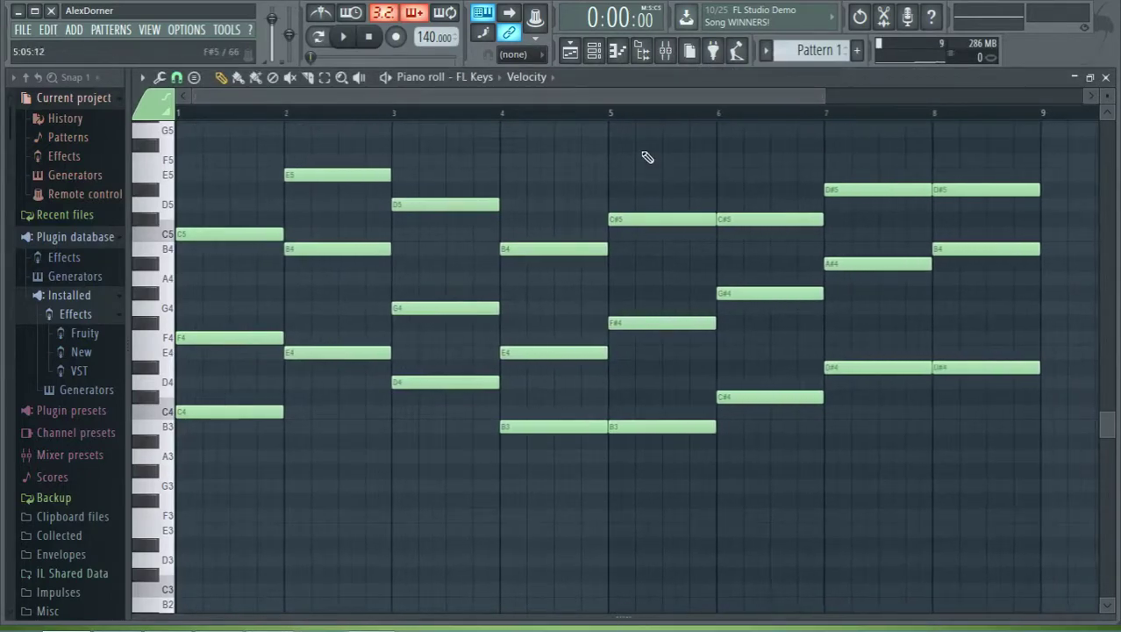
click(600, 57)
drag(637, 617, 658, 228)
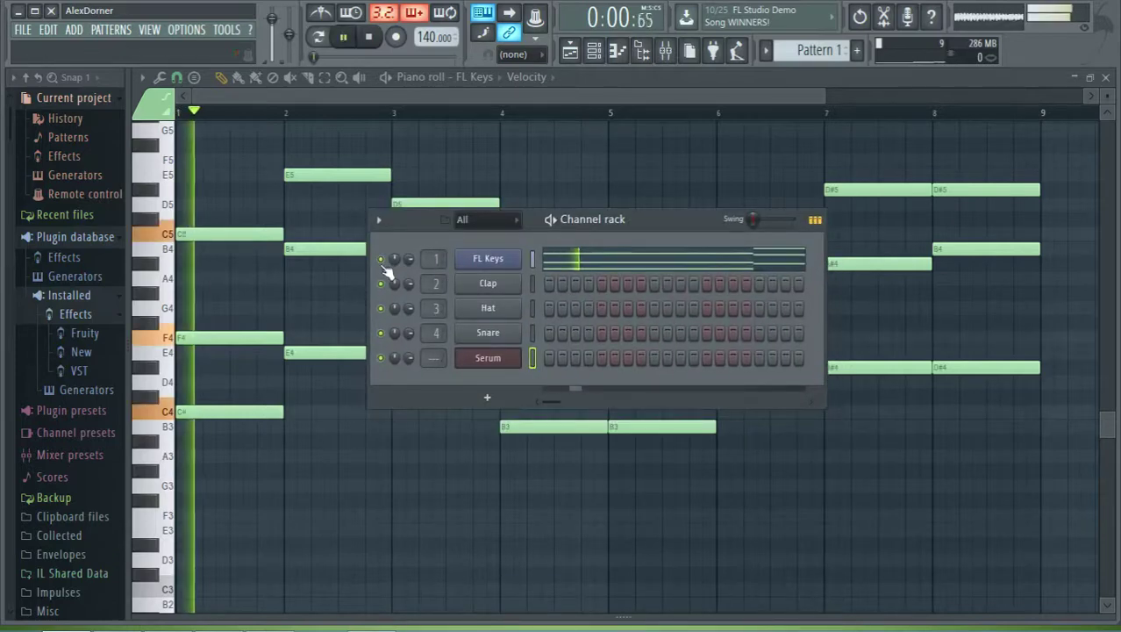
drag(659, 218, 653, 574)
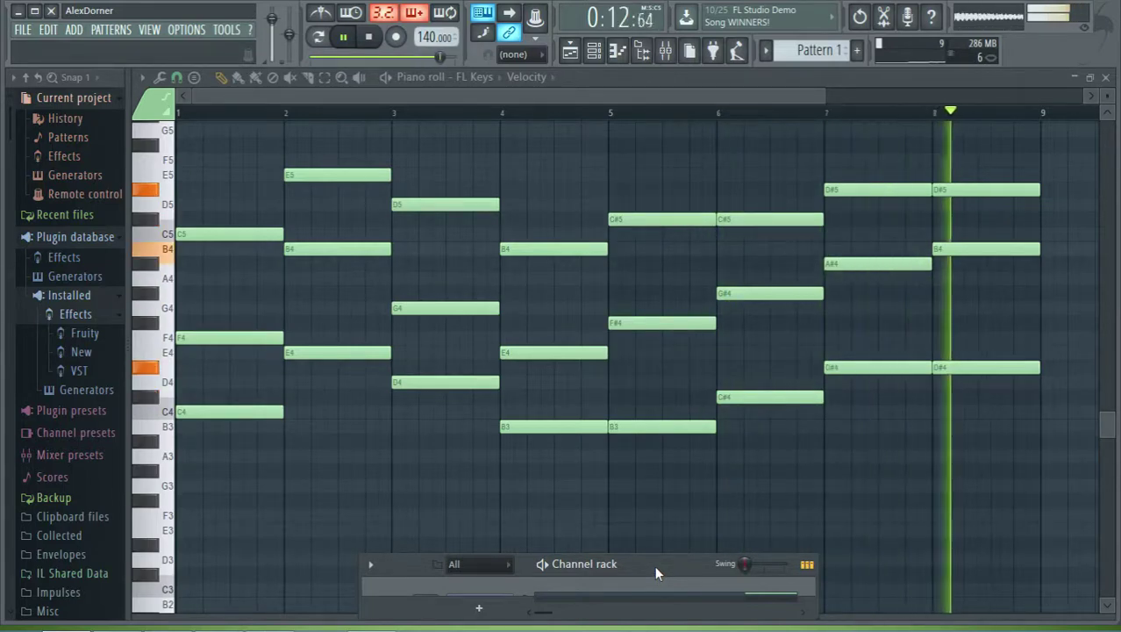
key(space)
- Open the Serum channel's piano roll in Pattern 1 over the ghosted FL Keys chords at bar 1
drag(654, 565, 842, 250)
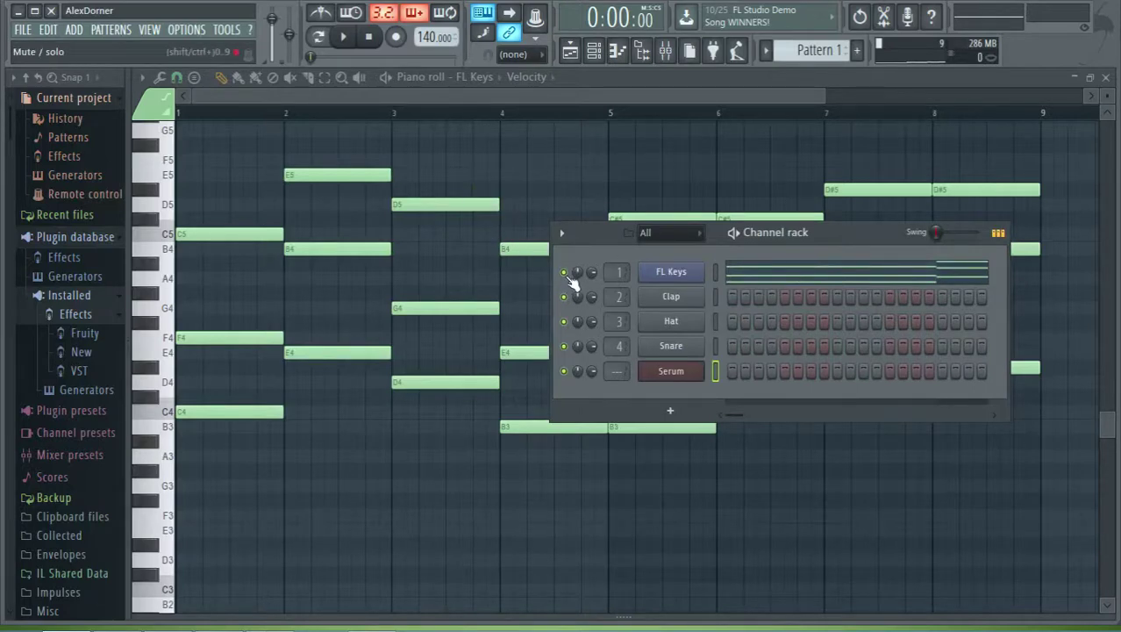
right_click(675, 371)
click(740, 372)
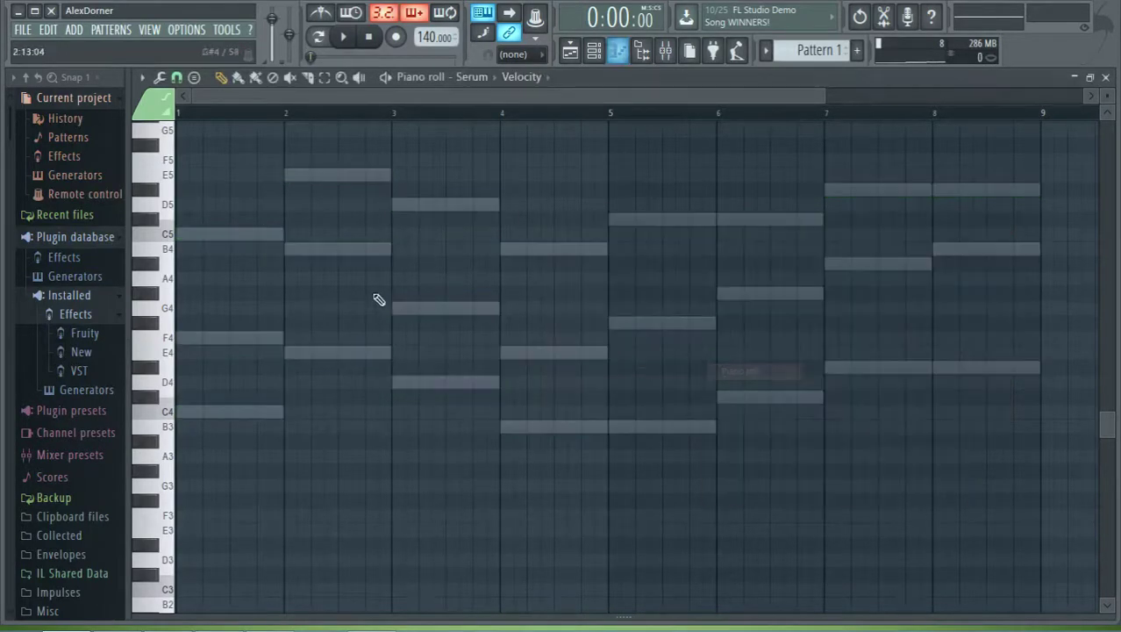
scroll(245, 412, up, 6)
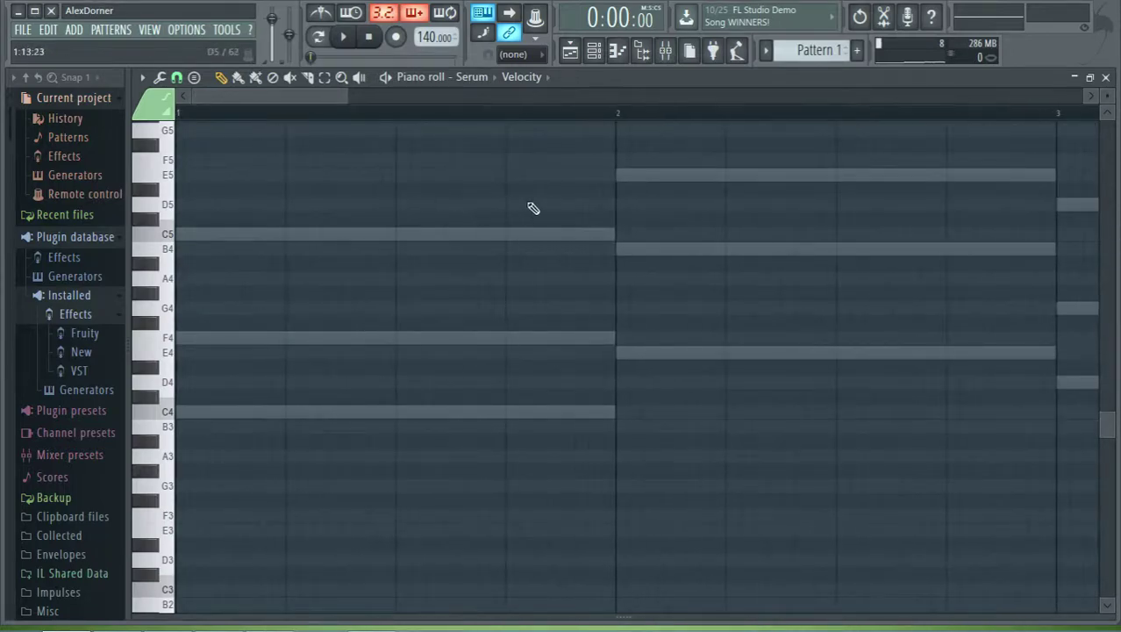
drag(602, 198, 28, 521)
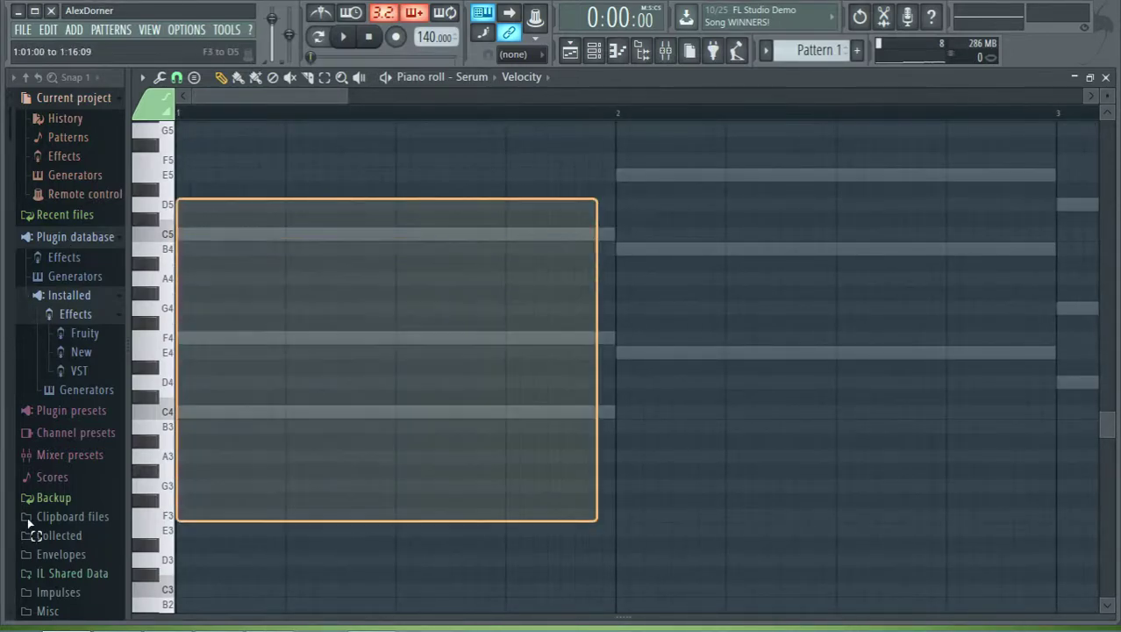
scroll(324, 299, up, 1)
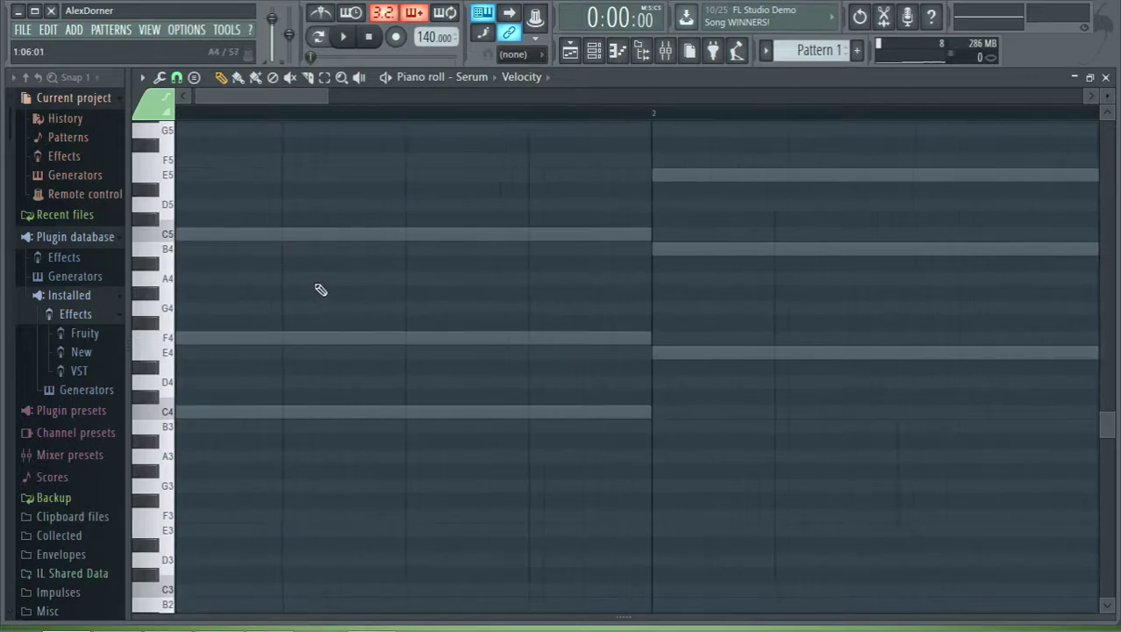
double_click(296, 233)
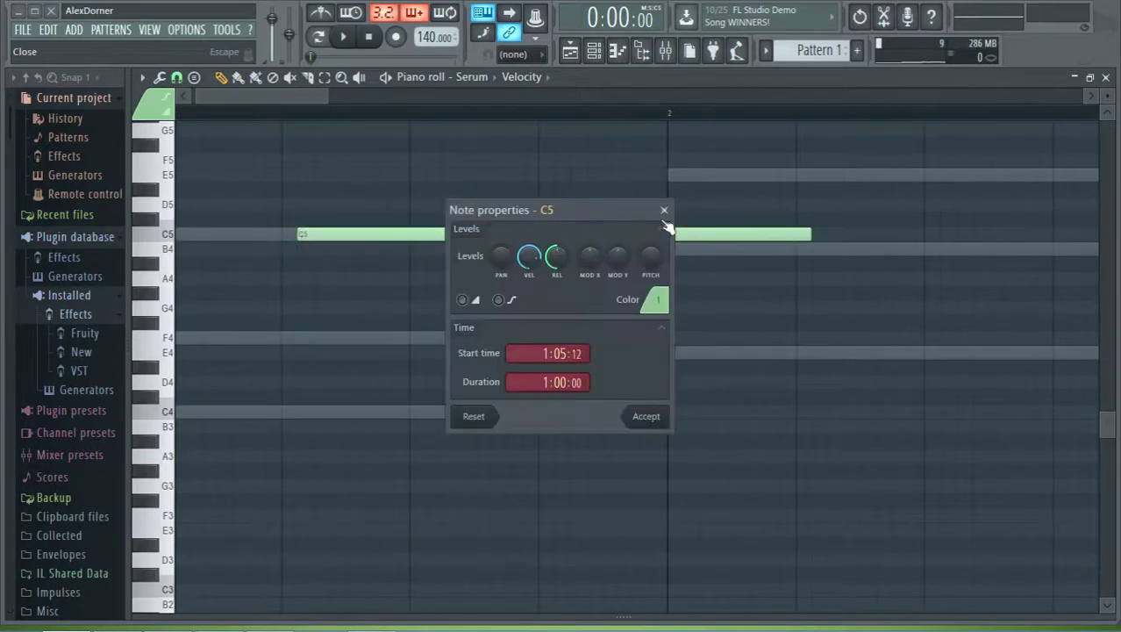
click(664, 210)
right_click(523, 232)
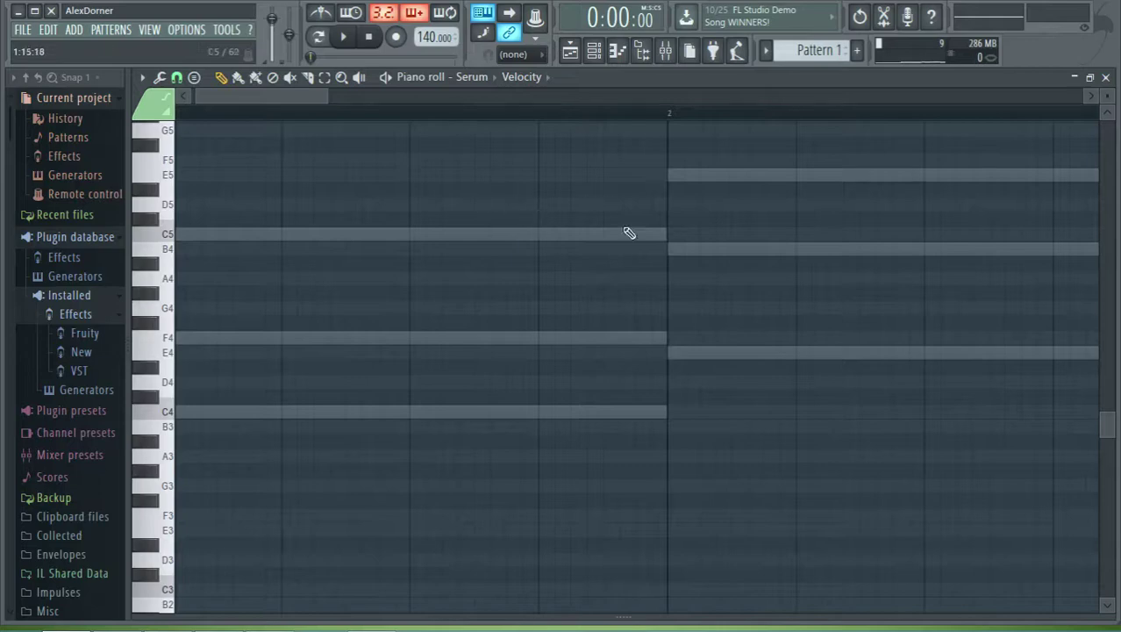
drag(662, 183, 542, 373)
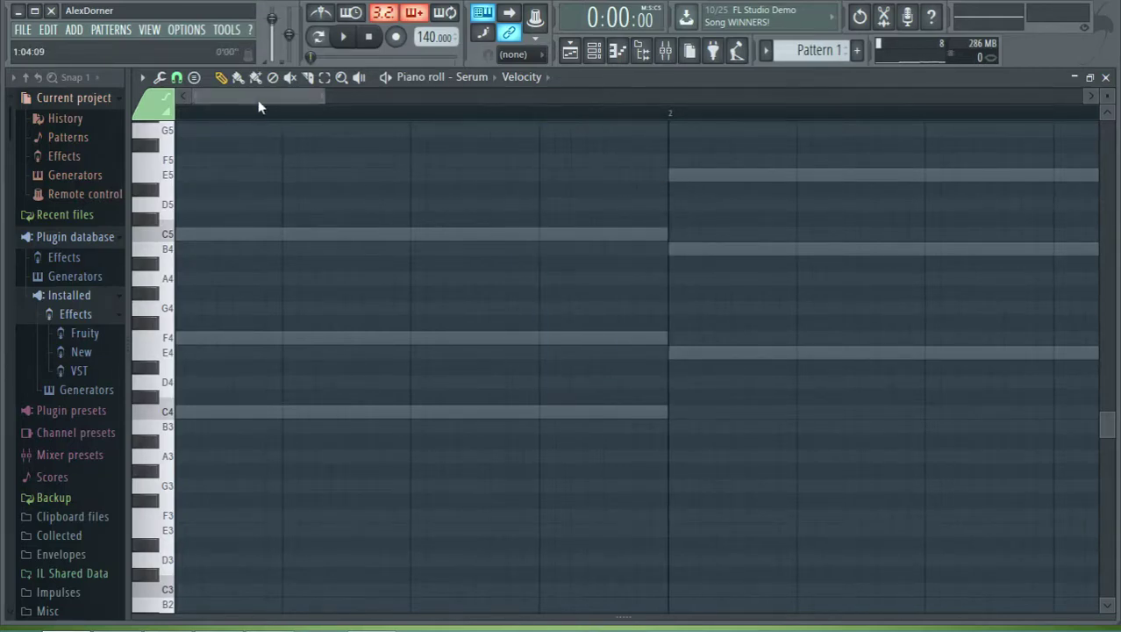
- Place a C4 note at the start of bar 1 and shorten it to one step (0:01:00)
drag(258, 102, 233, 204)
click(269, 250)
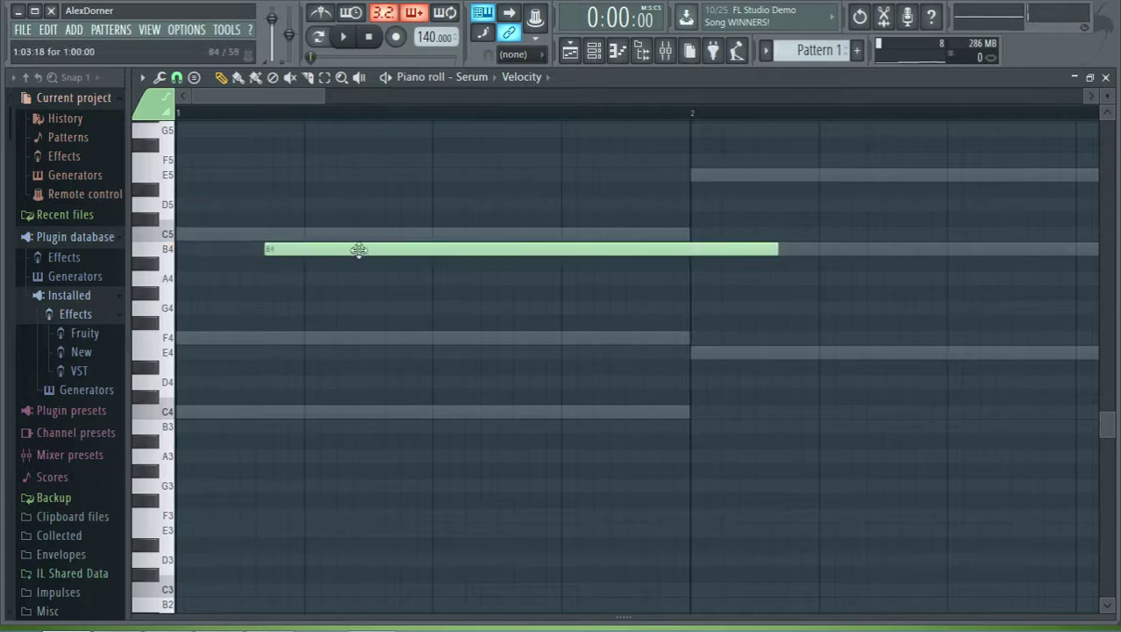
drag(699, 247, 371, 421)
drag(678, 414, 205, 474)
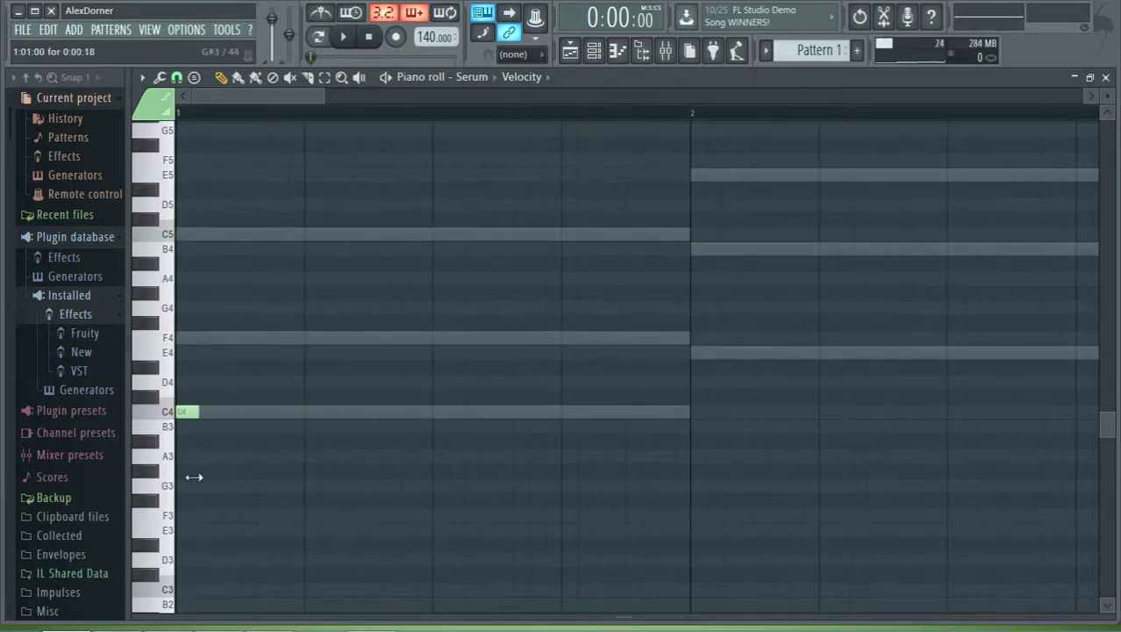
- Continue the bar 1 arpeggio with consecutive one-step notes F4, C5, F4, C4, F4, C4, F4 and C5
drag(208, 352, 253, 231)
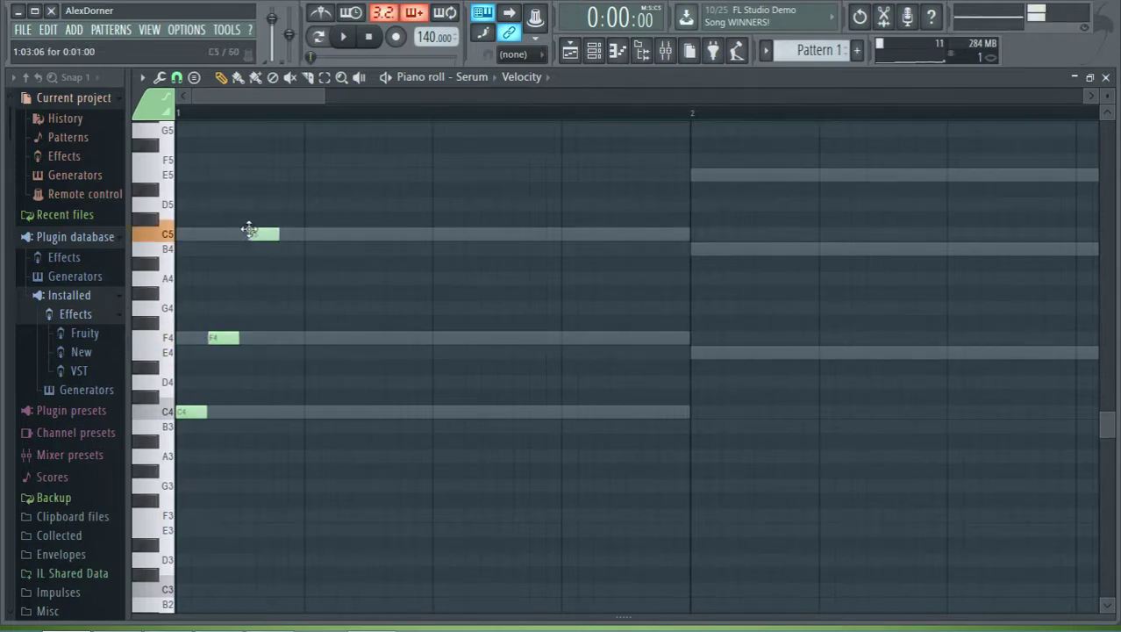
drag(267, 353, 272, 331)
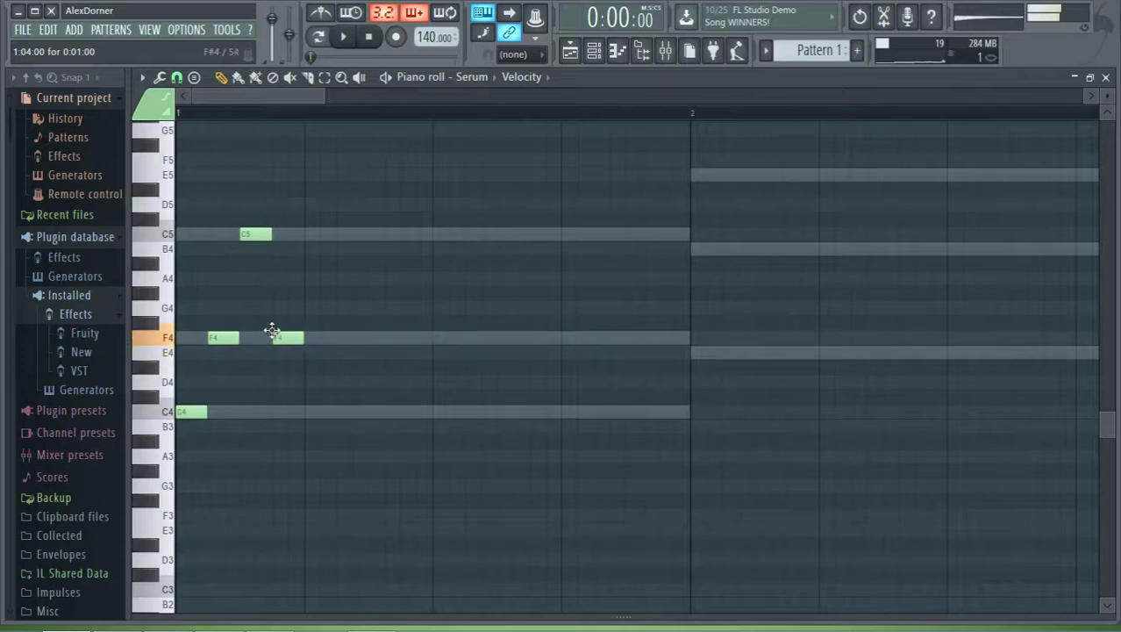
key(space)
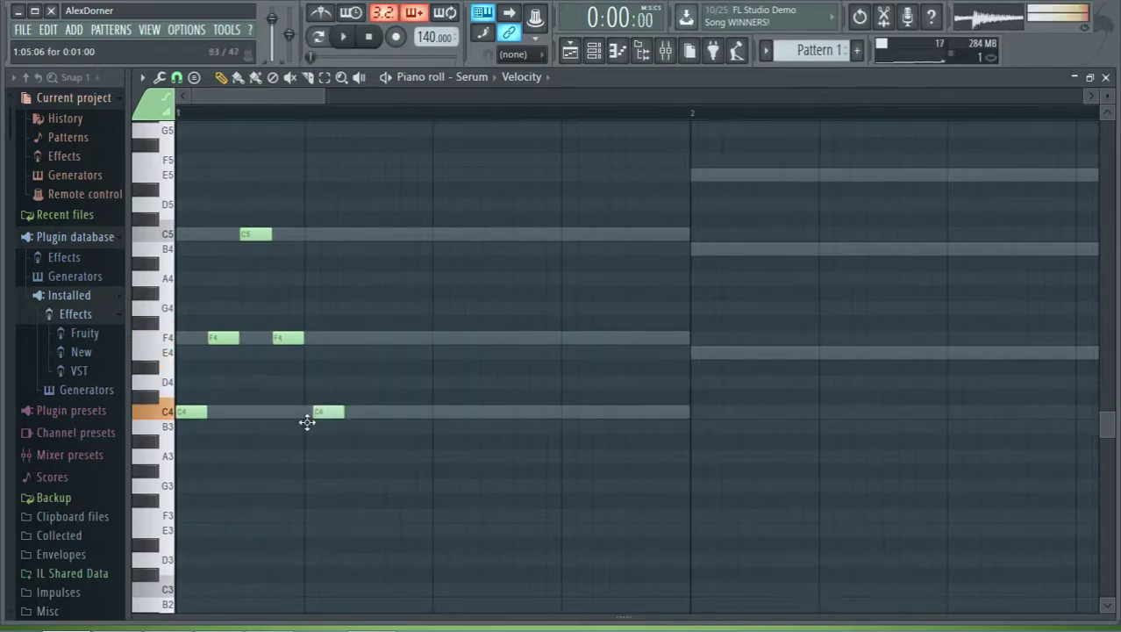
drag(344, 352, 390, 345)
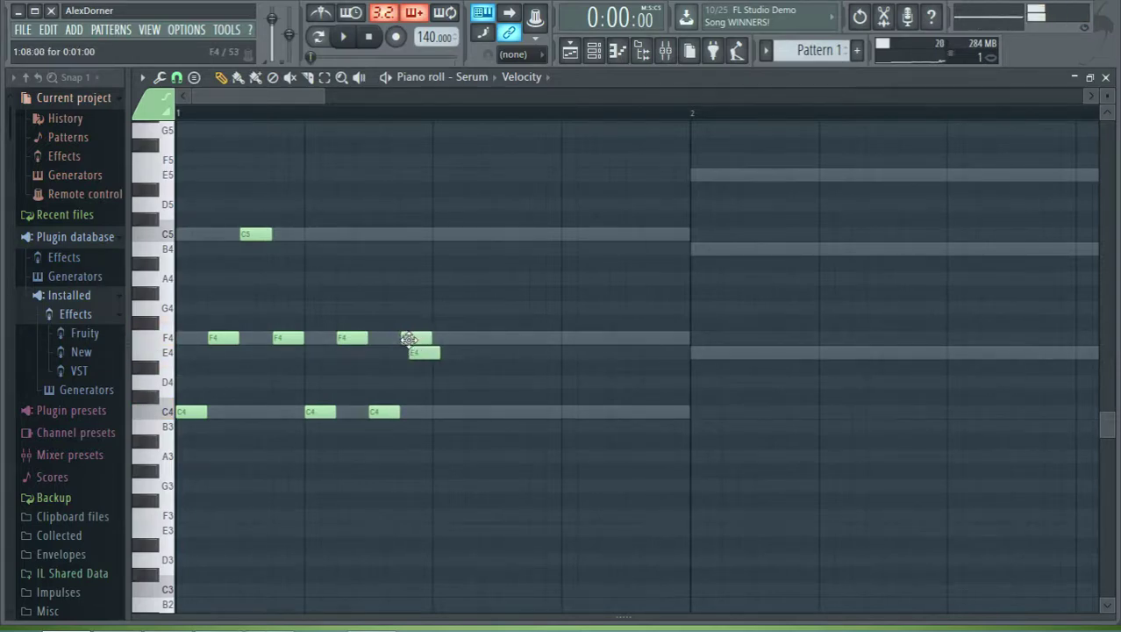
drag(429, 251, 427, 233)
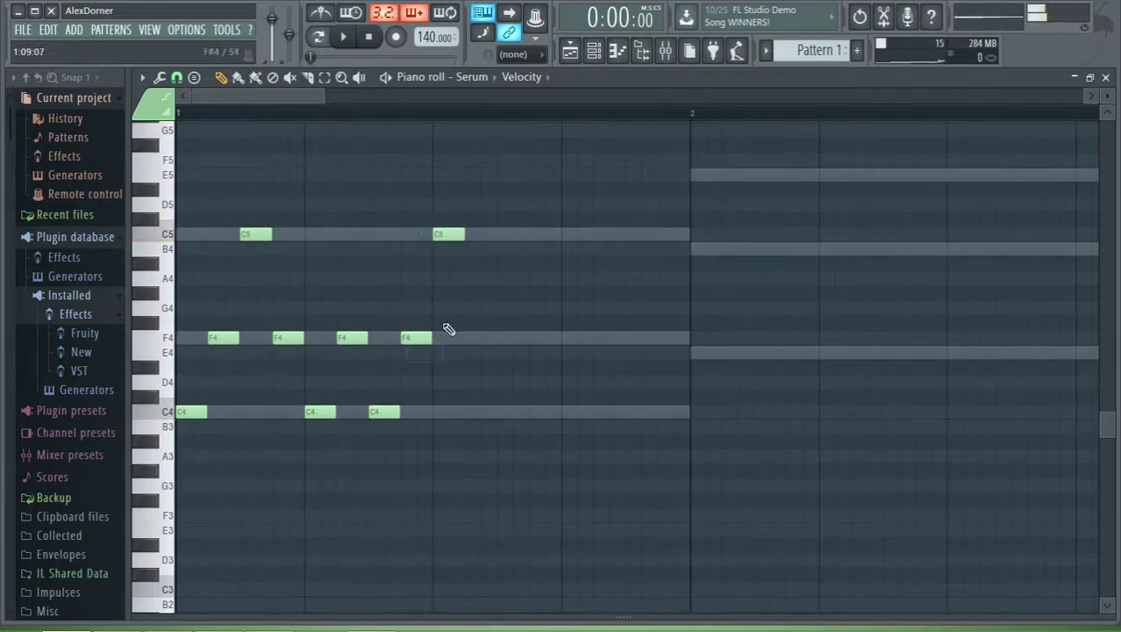
key(space)
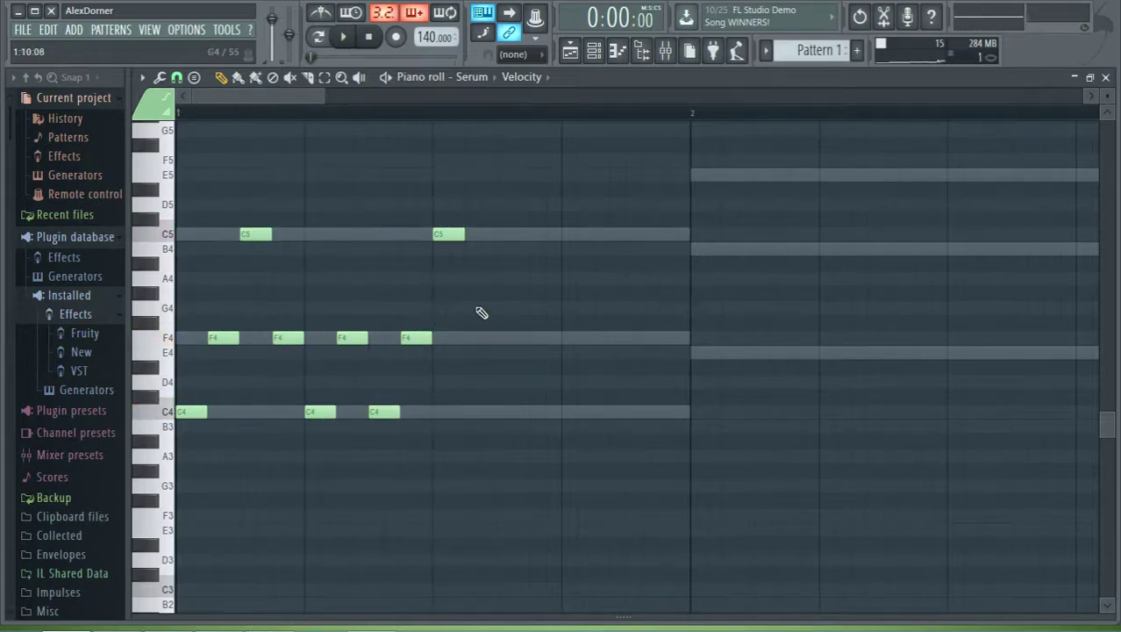
- Complete the bar 1 arpeggio with one-step notes F4, C5, F4, C4, F4, C5 and a closing C4
click(471, 339)
drag(501, 310, 501, 227)
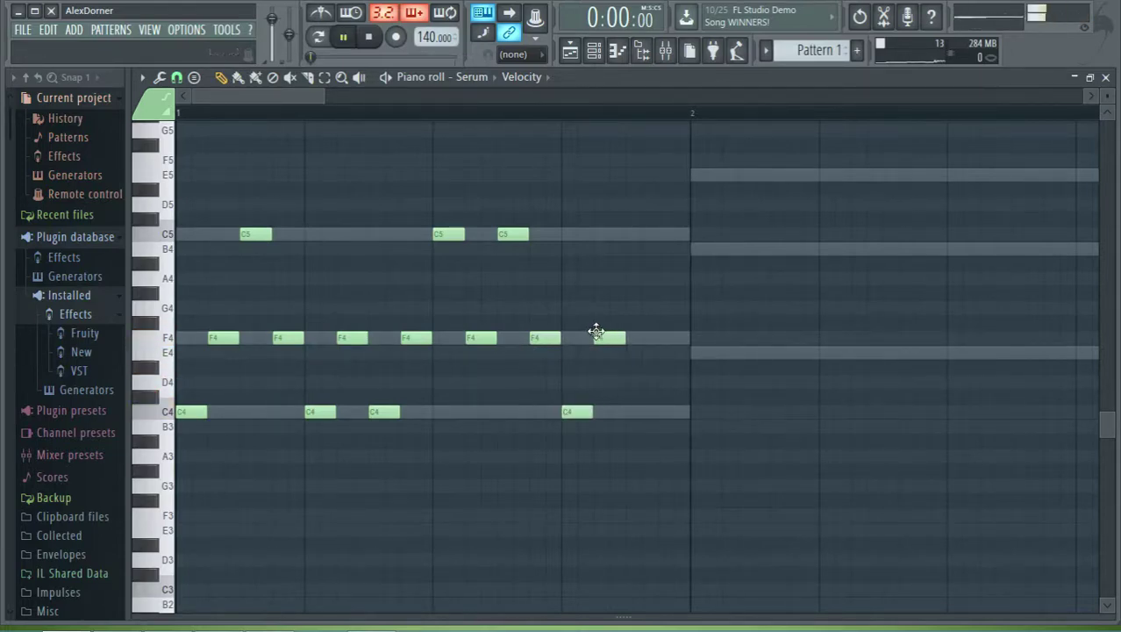
key(space)
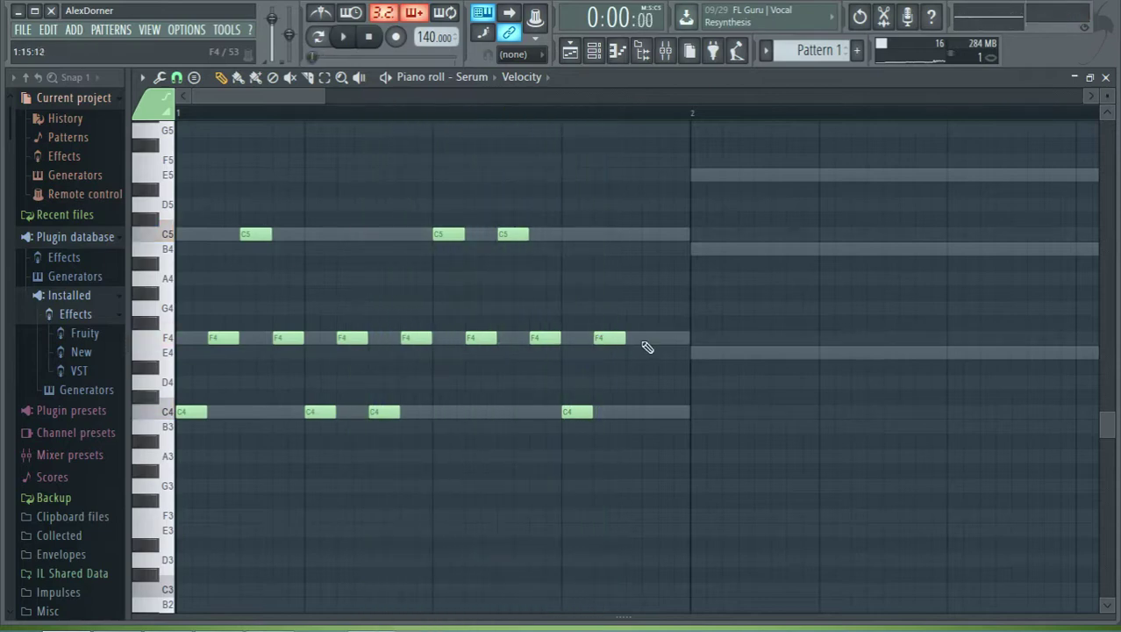
scroll(646, 347, up, 2)
drag(513, 249, 503, 228)
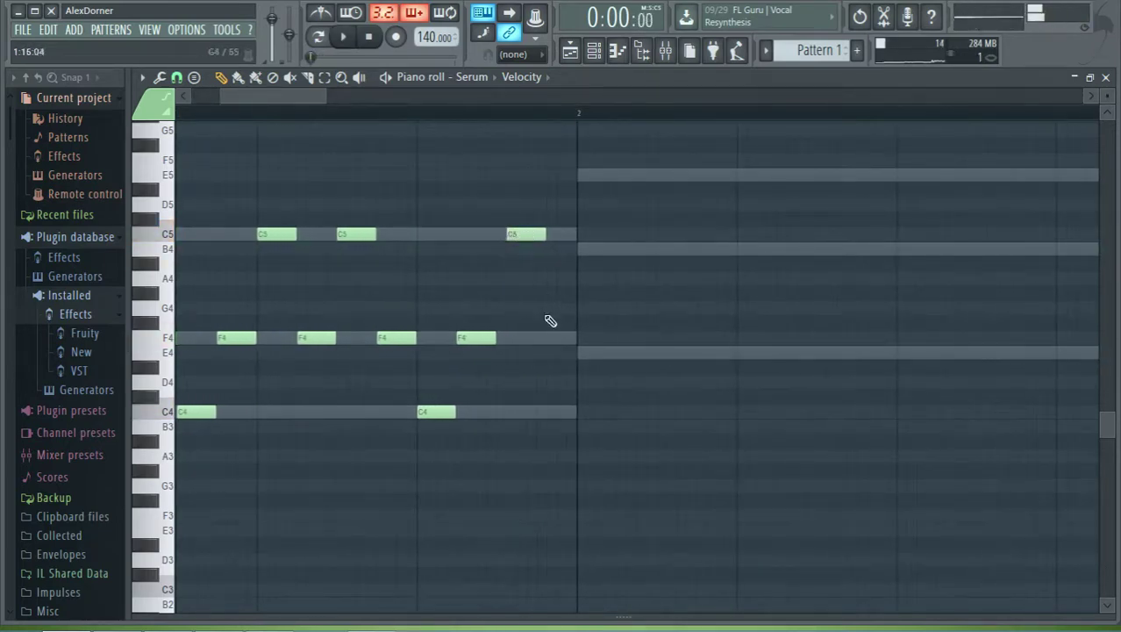
drag(550, 321, 535, 403)
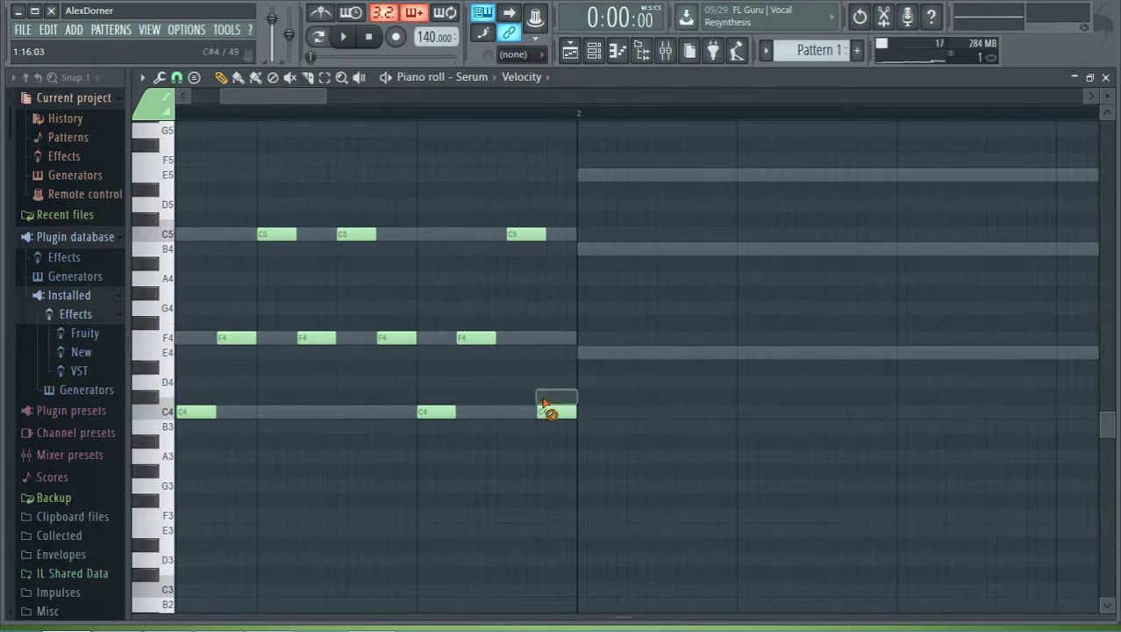
click(568, 347)
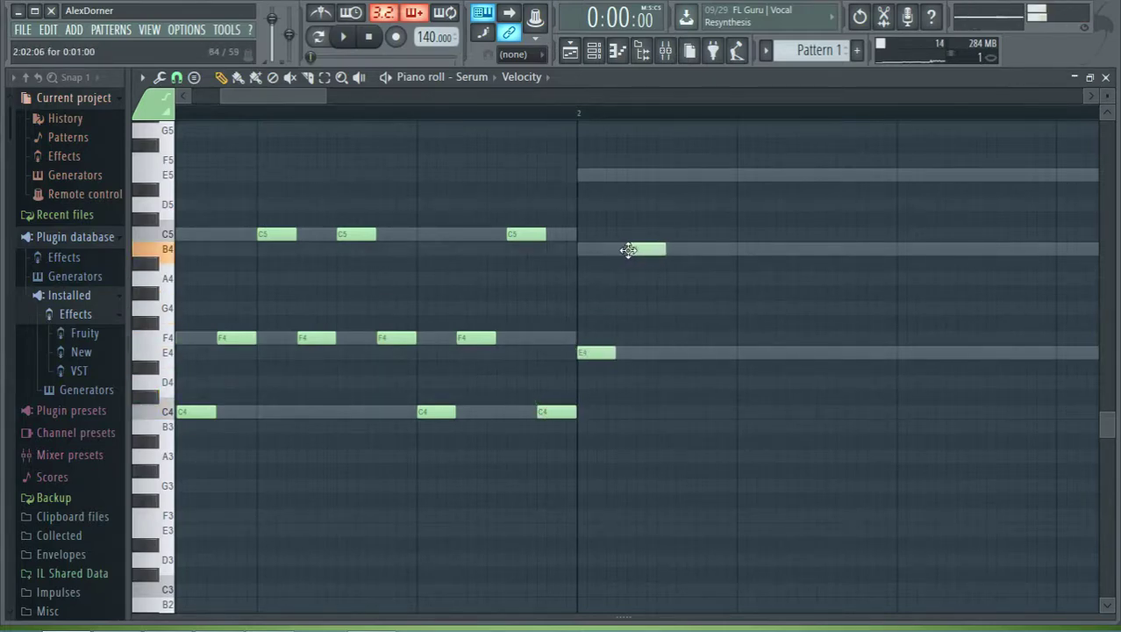
scroll(689, 292, up, 3)
right_click(616, 249)
right_click(525, 352)
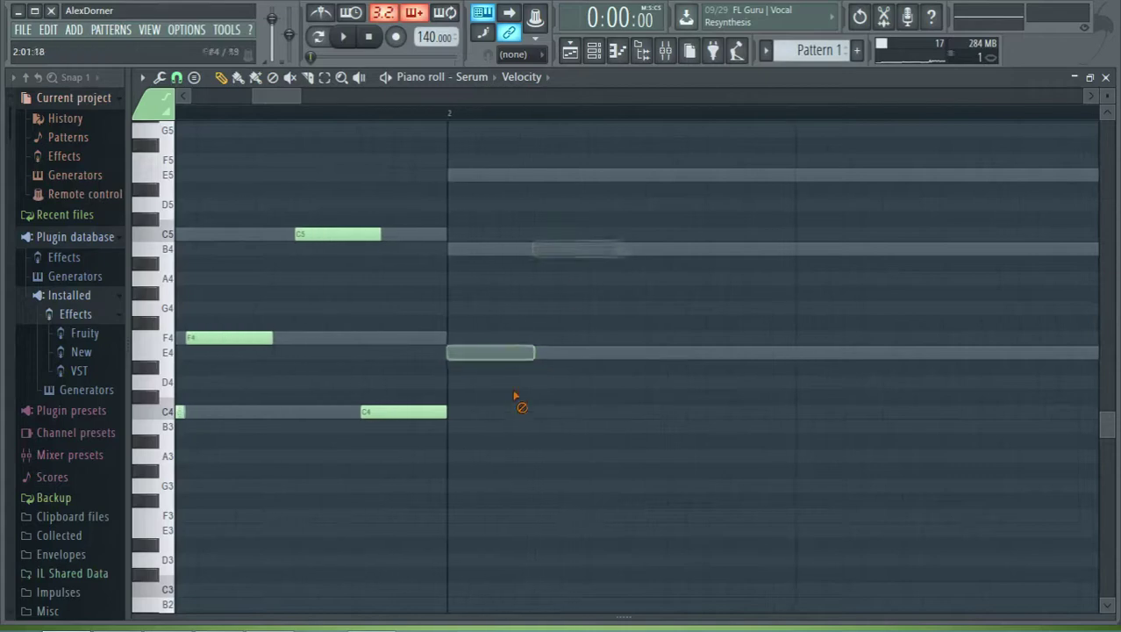
- Copy the bar 1 arpeggio into bar 2 with its outer notes on E4 and E5, and move its middle notes to B4
scroll(508, 290, down, 5)
drag(526, 167, 179, 549)
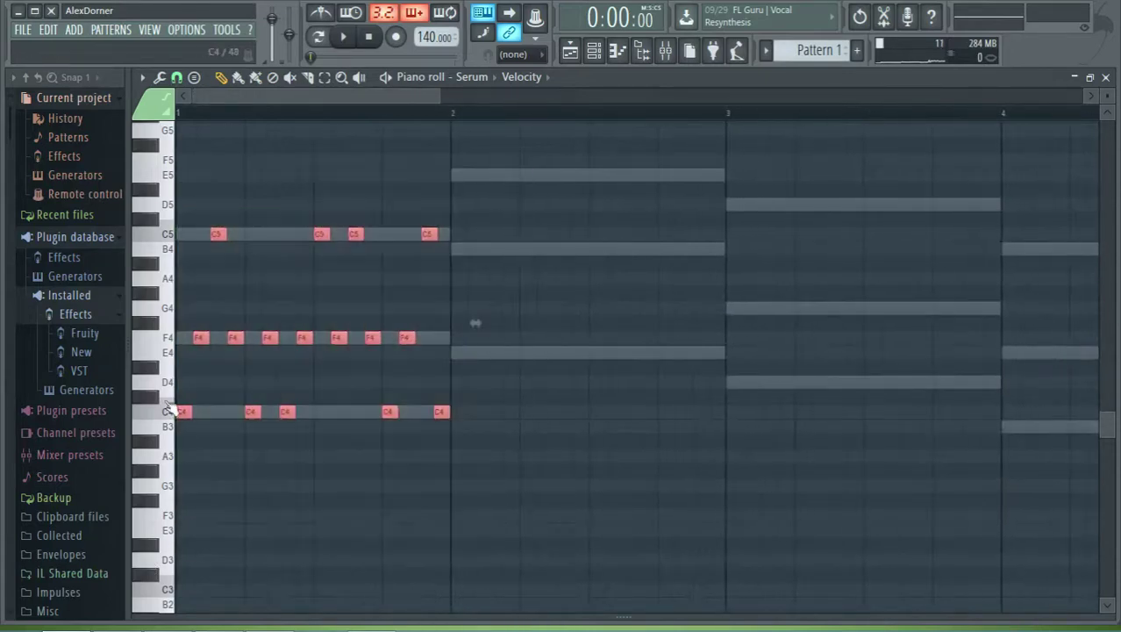
drag(184, 413, 458, 349)
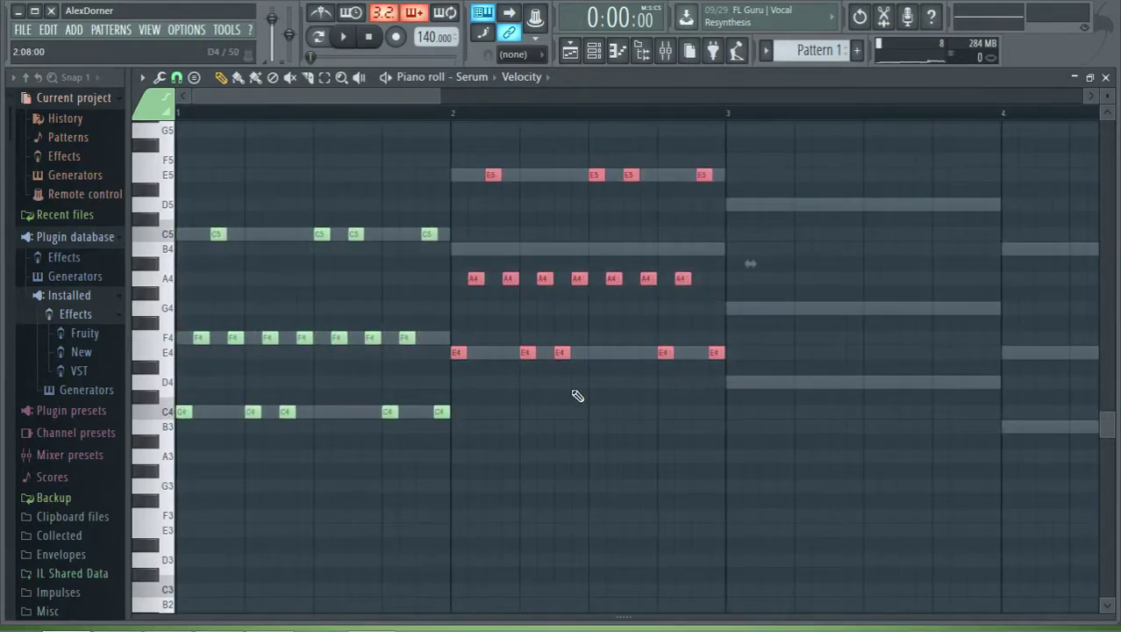
drag(737, 230, 473, 253)
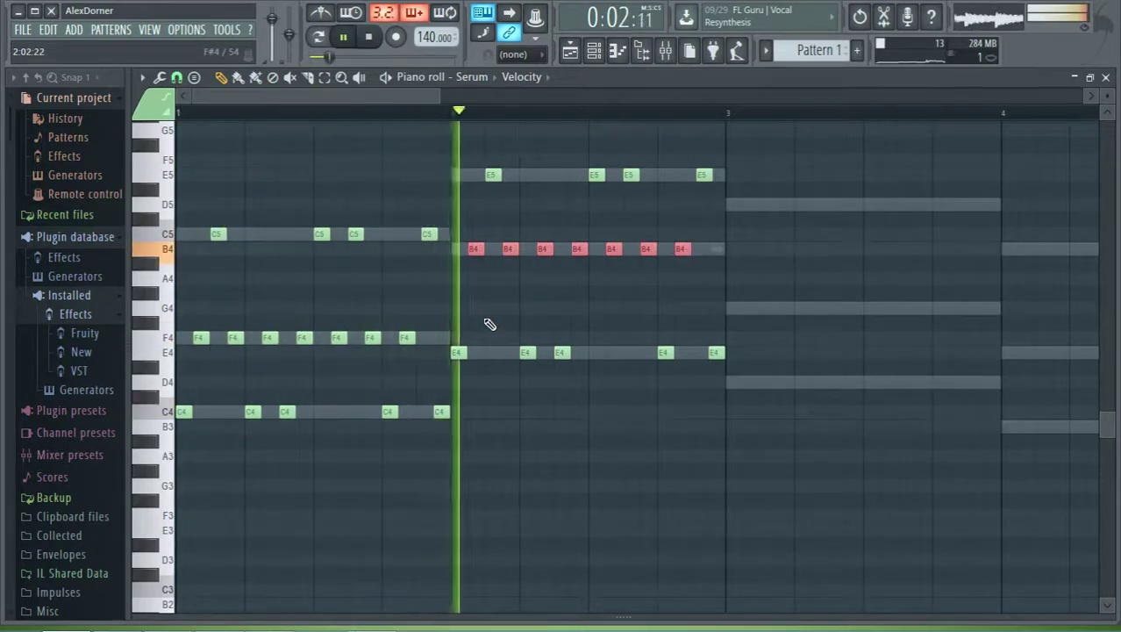
key(space)
- Examine the transition from bar 1 to bar 2 and play back both arpeggio bars
scroll(465, 413, up, 6)
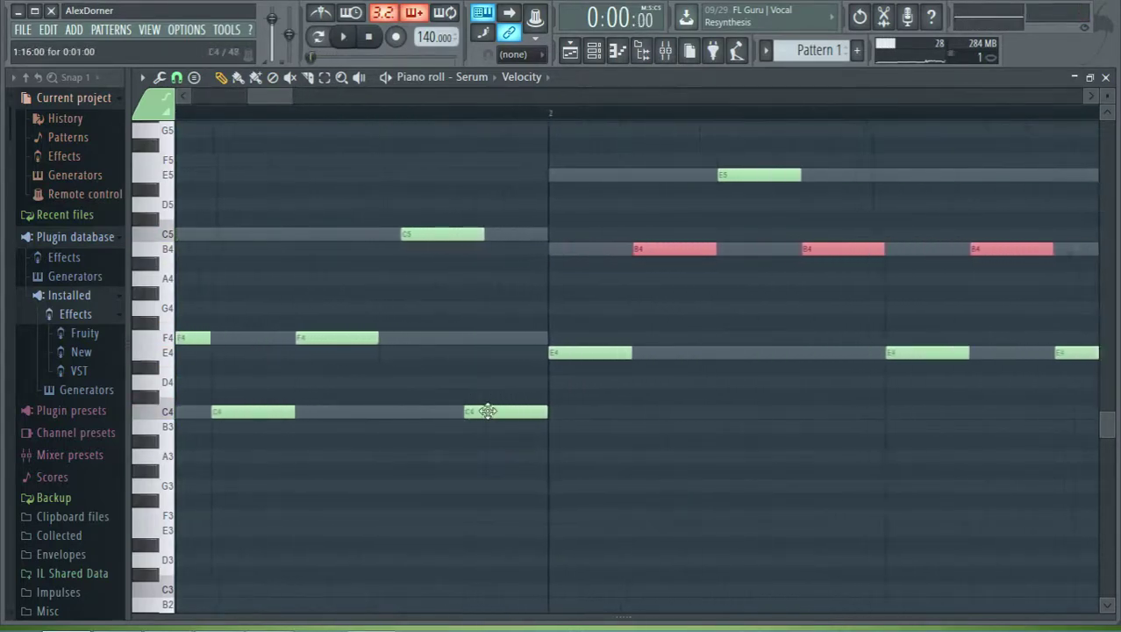
scroll(465, 386, up, 3)
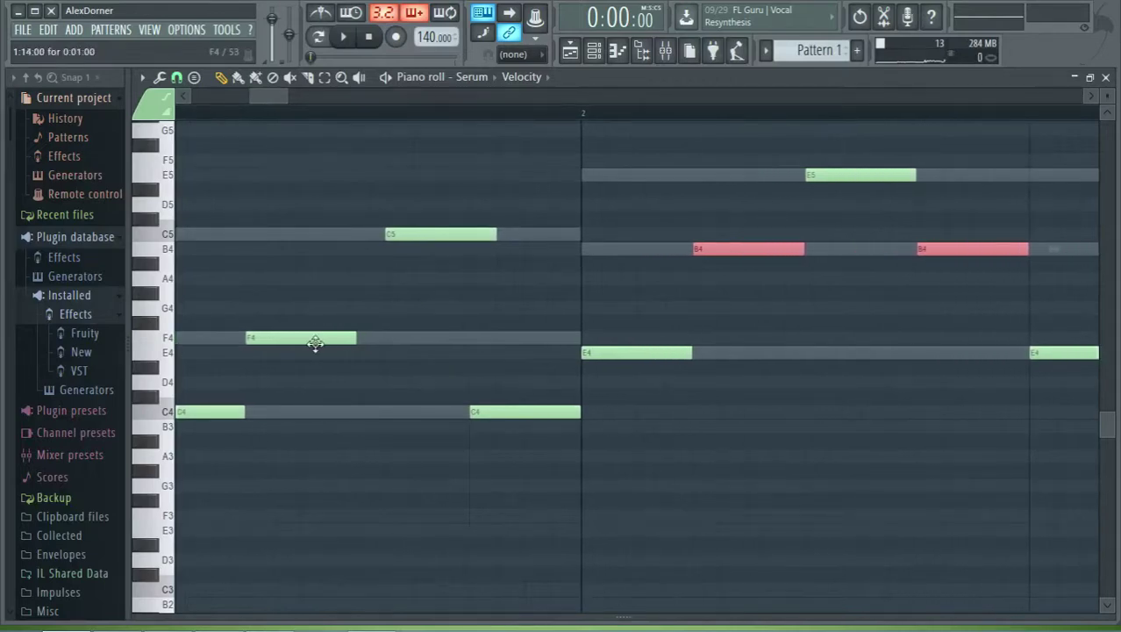
scroll(588, 399, down, 8)
key(space)
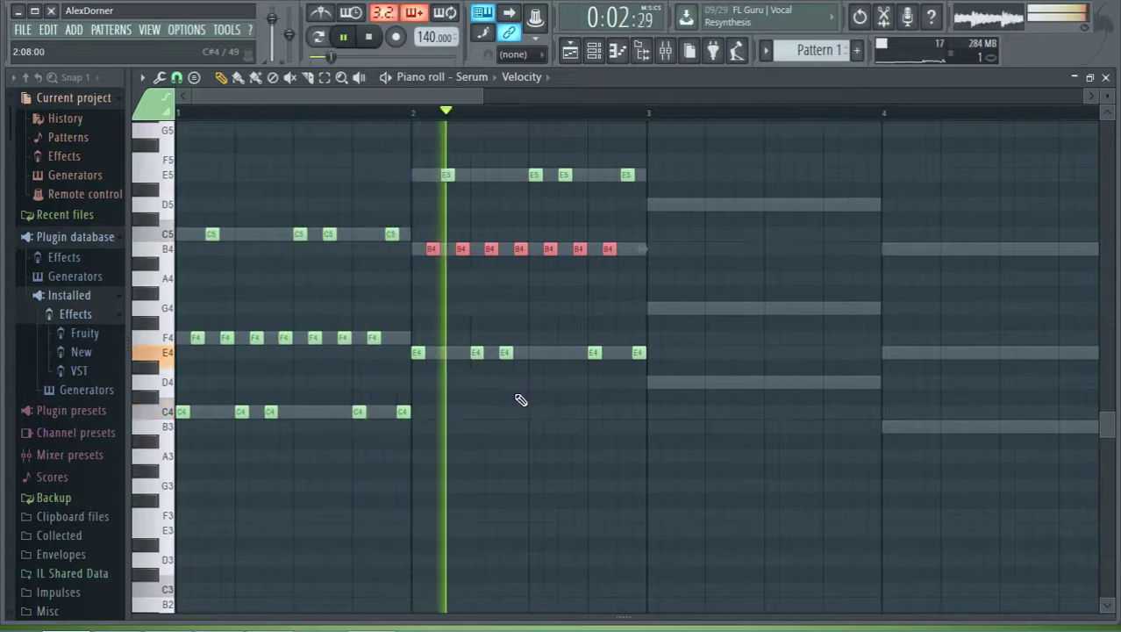
key(space)
scroll(408, 383, up, 5)
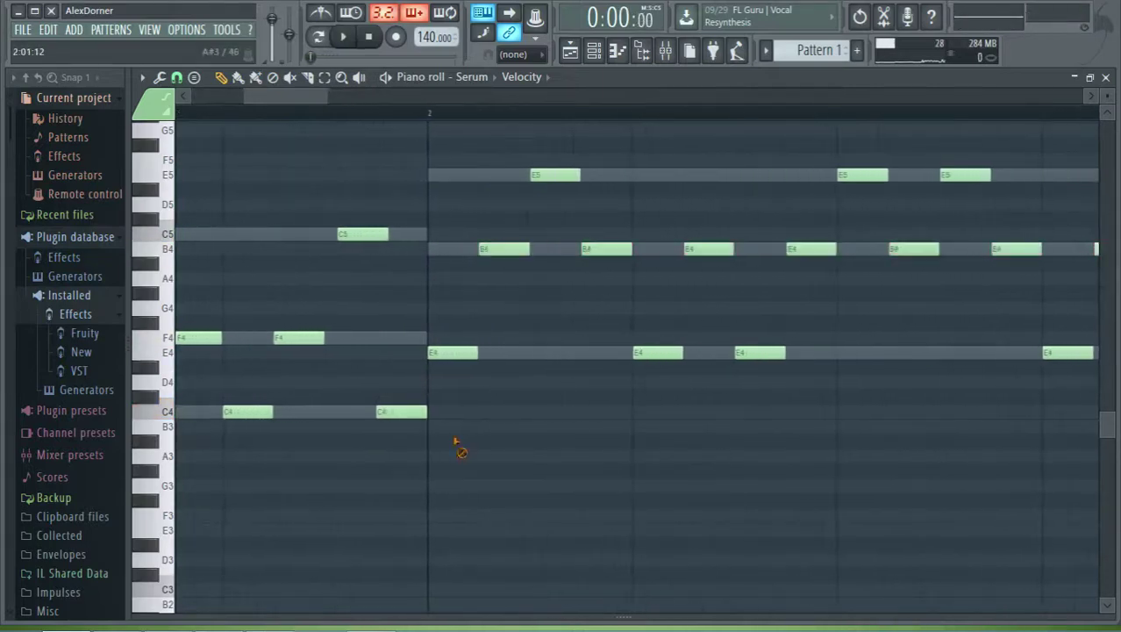
- Move the closing note of bar 1 up to F4 and play back both arpeggio bars
drag(404, 414, 412, 332)
scroll(445, 443, down, 5)
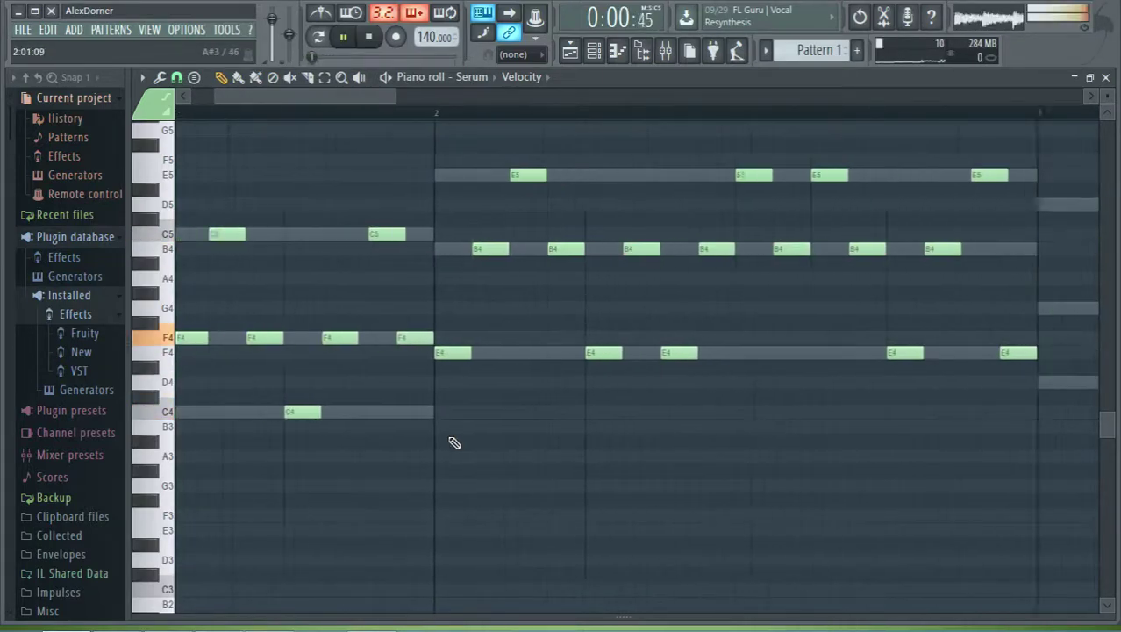
key(space)
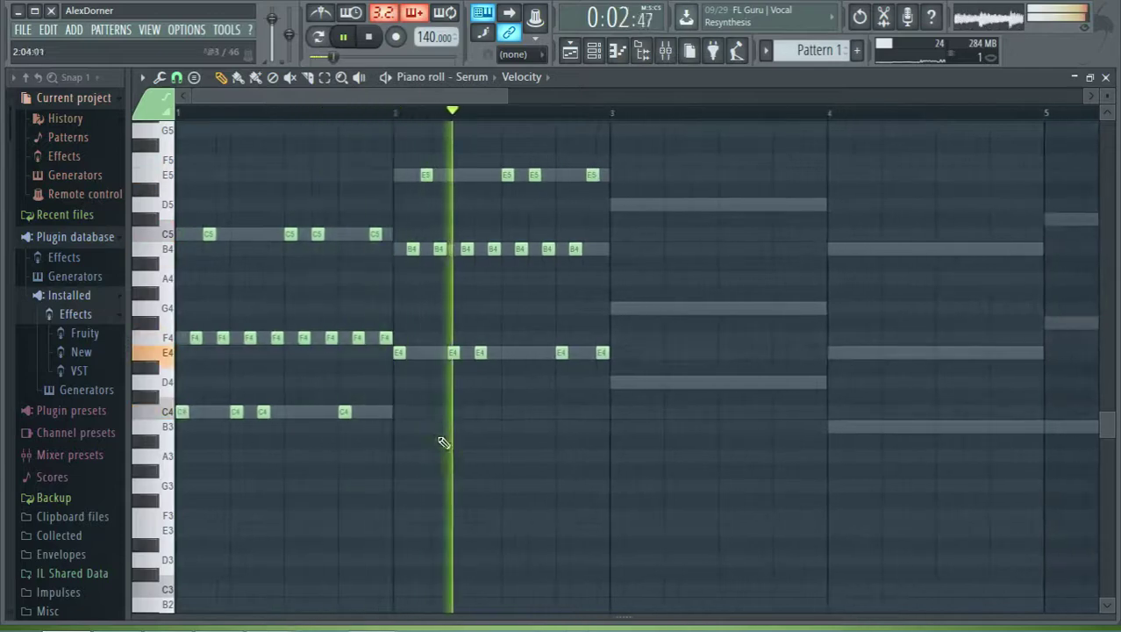
scroll(368, 376, up, 6)
key(space)
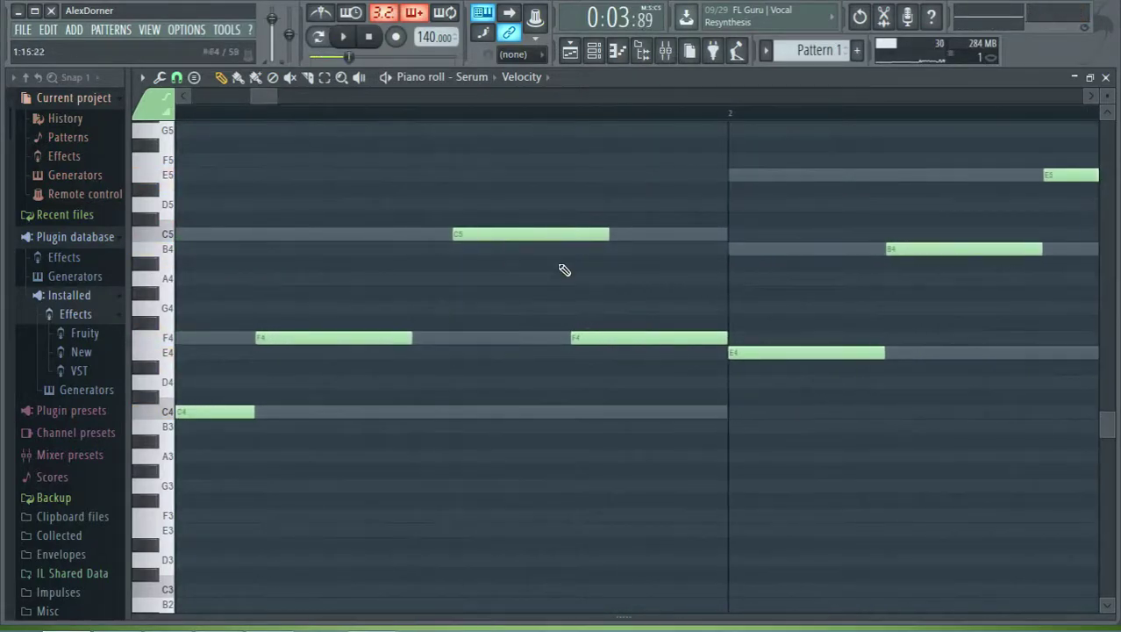
scroll(515, 456, down, 6)
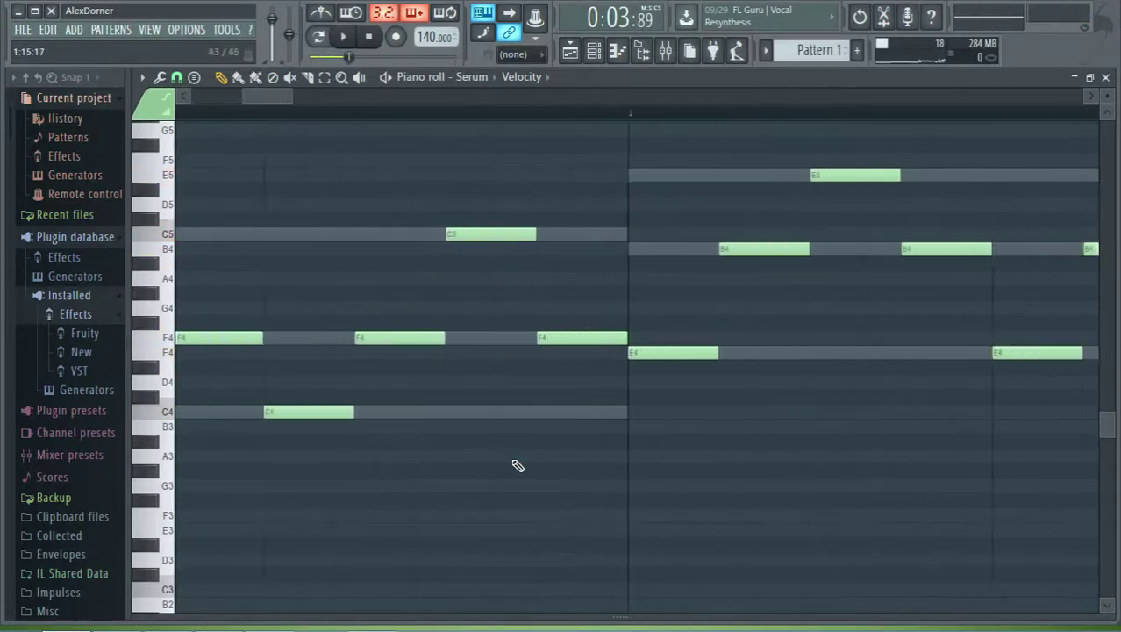
key(space)
key(space)
- Align the last E5 note of bar 2 directly after its final B4, and copy that arpeggio into bar 3 starting on D4
scroll(623, 185, up, 6)
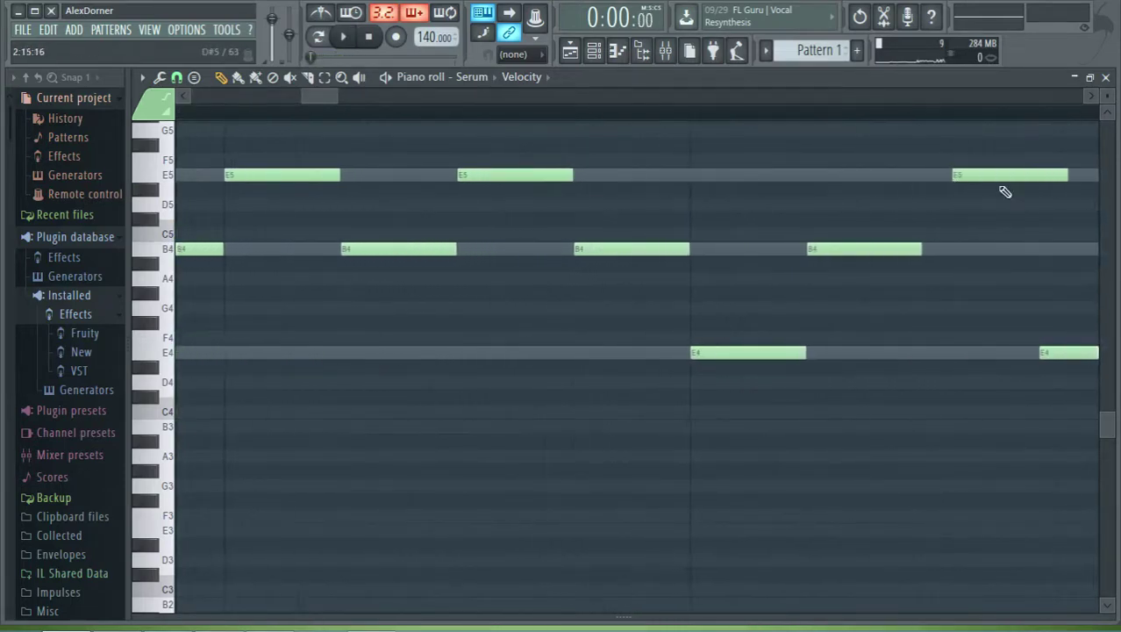
drag(998, 176, 969, 178)
scroll(780, 338, down, 4)
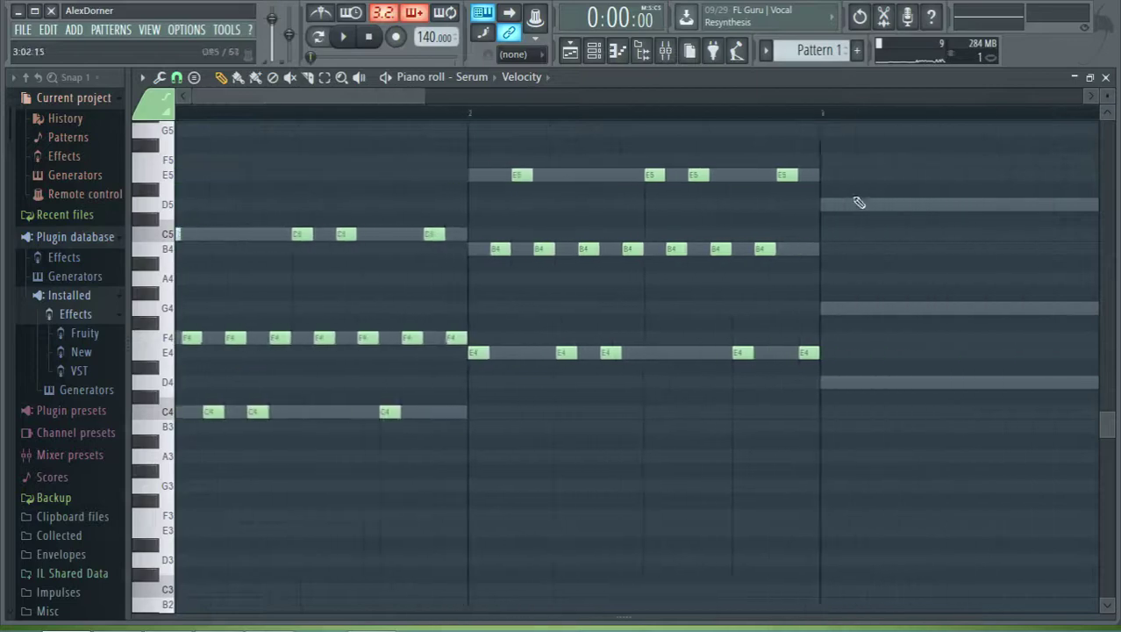
drag(897, 126, 489, 403)
drag(475, 354, 768, 387)
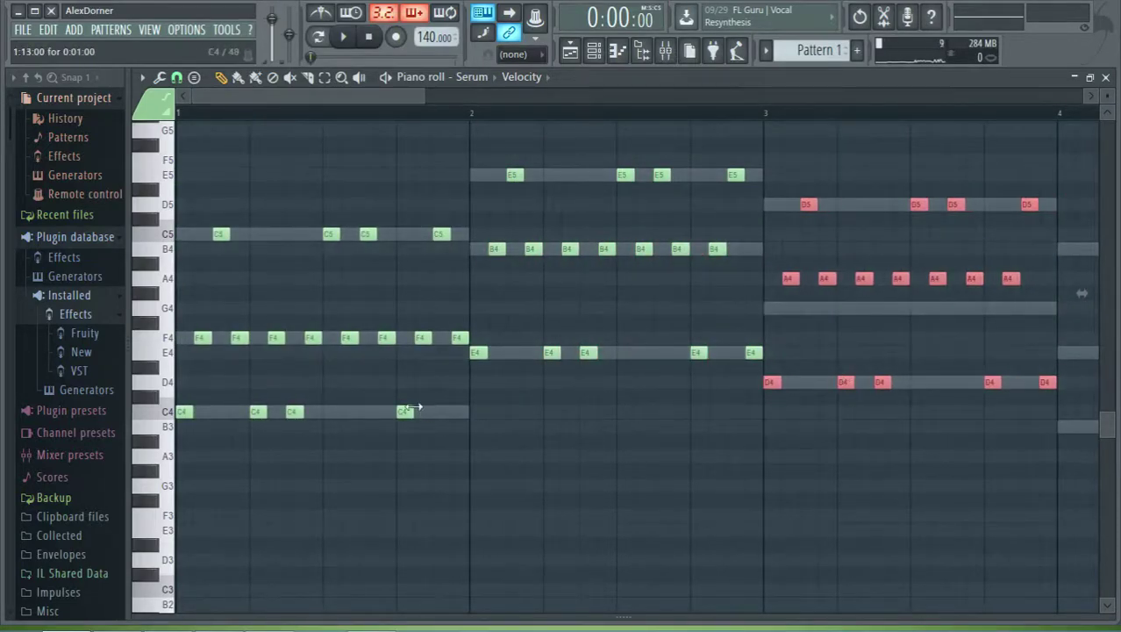
- Move the closing note of bar 1 down to C4 and play back the arpeggio
click(465, 396)
drag(458, 338, 447, 388)
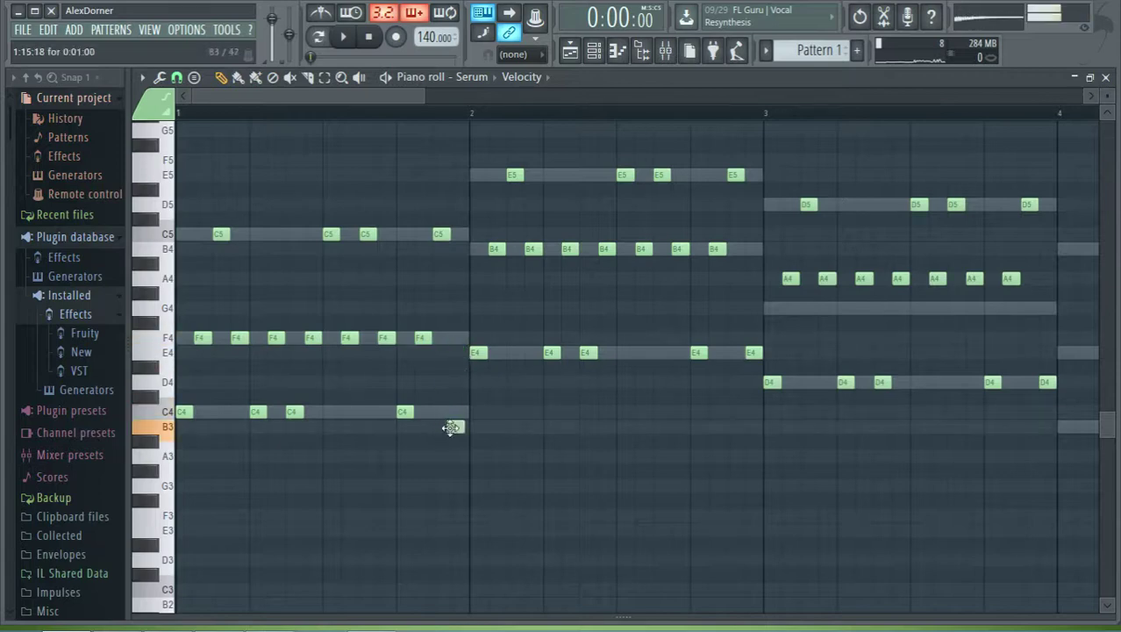
key(space)
scroll(614, 434, down, 3)
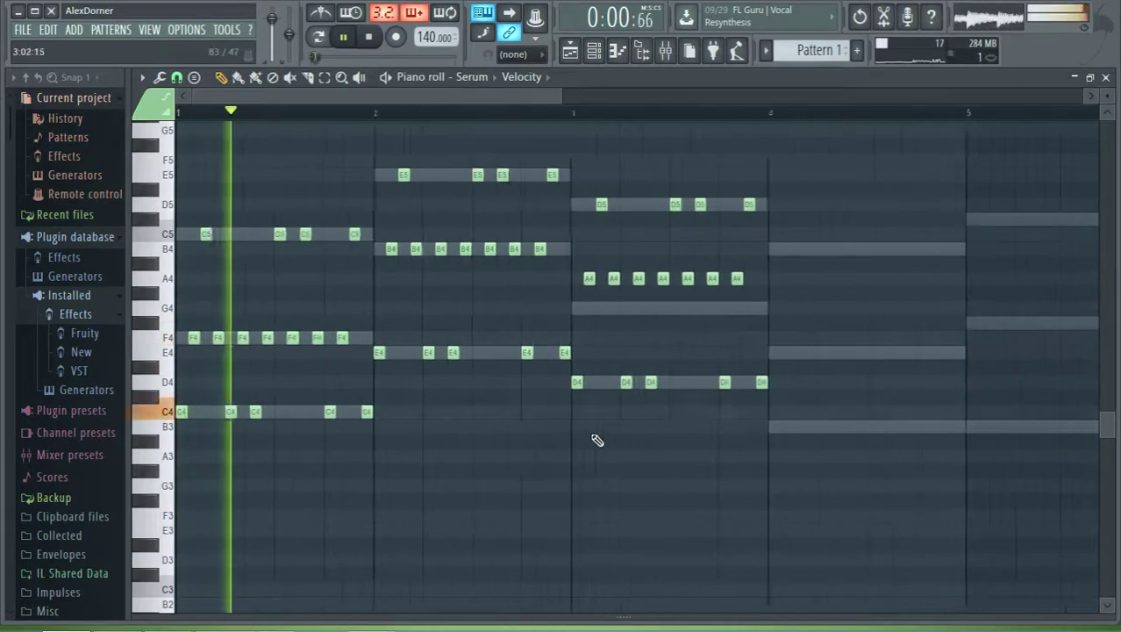
- Copy the bar 3 arpeggio into bar 4 with its outer notes on B3 and B4, and move its middle notes to E4
drag(796, 138, 551, 456)
key(space)
drag(553, 381, 739, 426)
scroll(789, 419, up, 5)
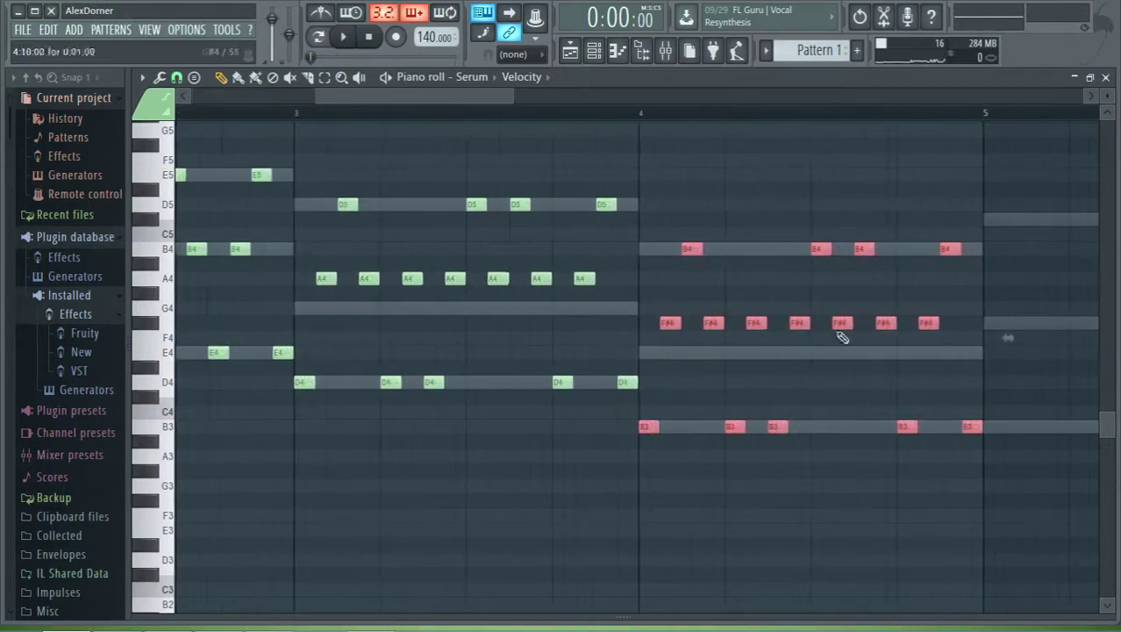
drag(1021, 286, 663, 365)
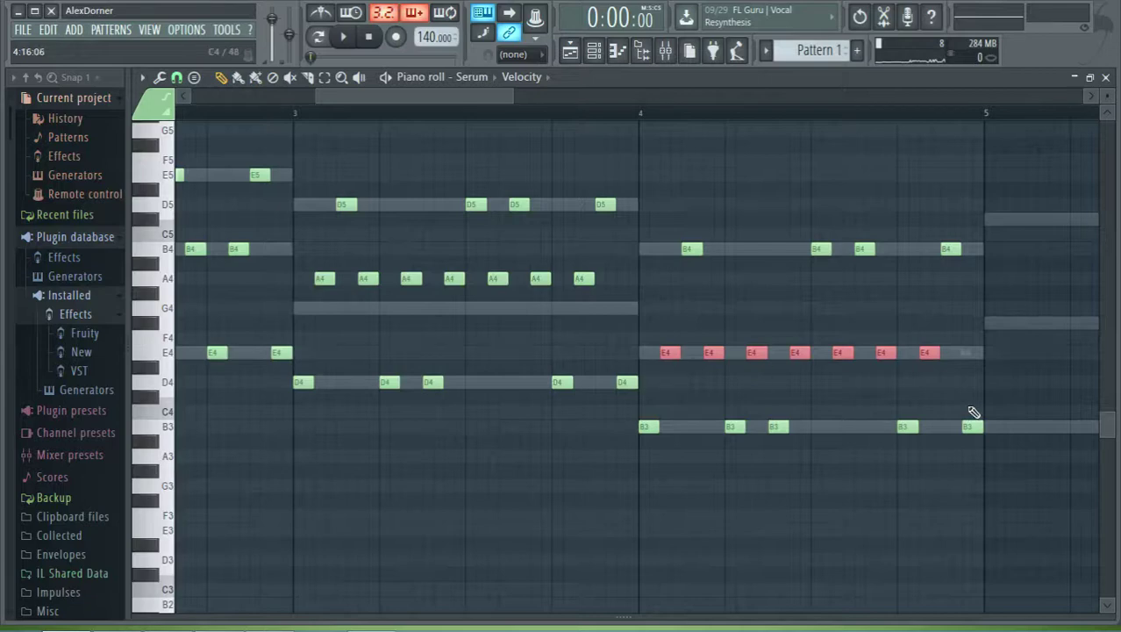
scroll(973, 413, up, 3)
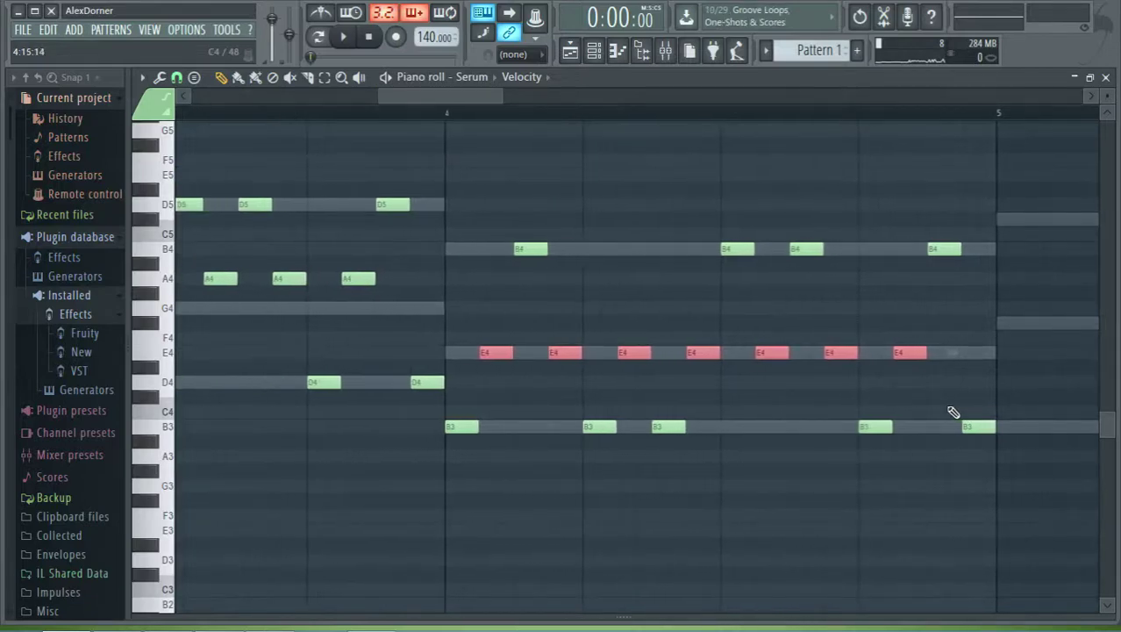
scroll(954, 410, down, 4)
- Copy the bar 4 arpeggio into bar 5 at the same pitches, aligning its first B3 note with the bar line
drag(946, 169, 692, 475)
mouse_move(690, 428)
mouse_down()
mouse_move(714, 432)
mouse_move(691, 442)
mouse_up()
scroll(693, 404, up, 5)
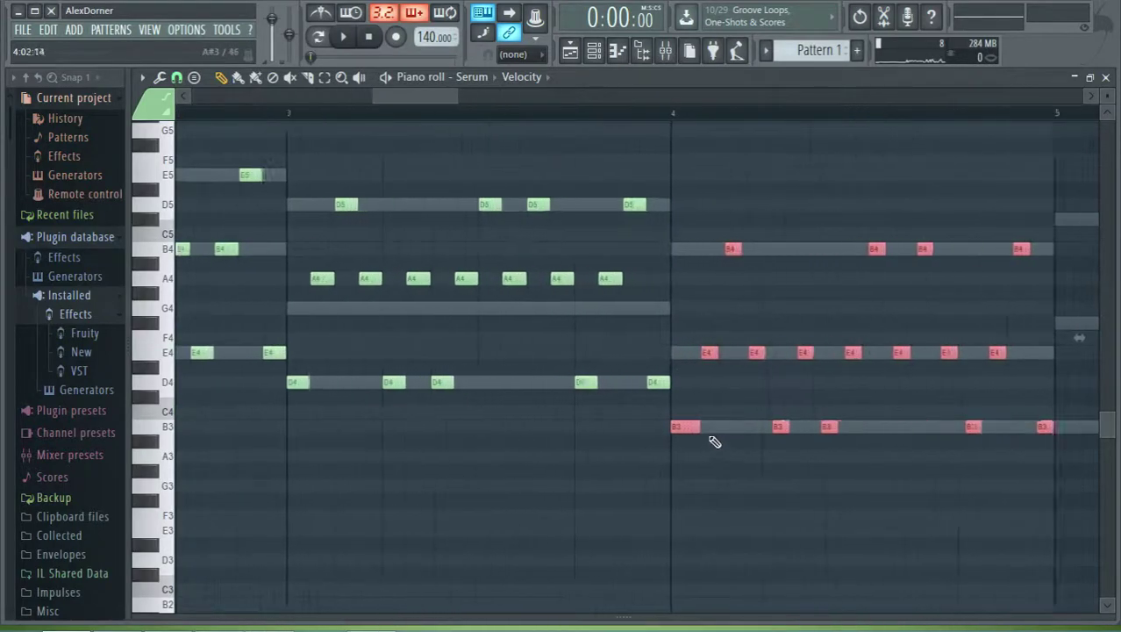
key(ctrl+z)
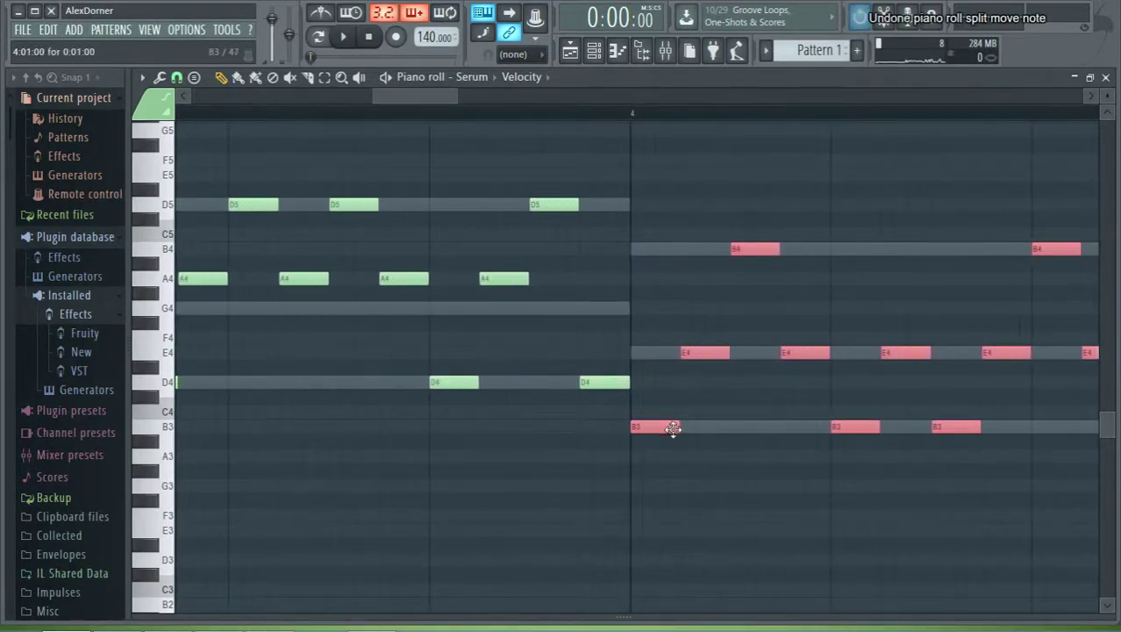
scroll(693, 413, down, 5)
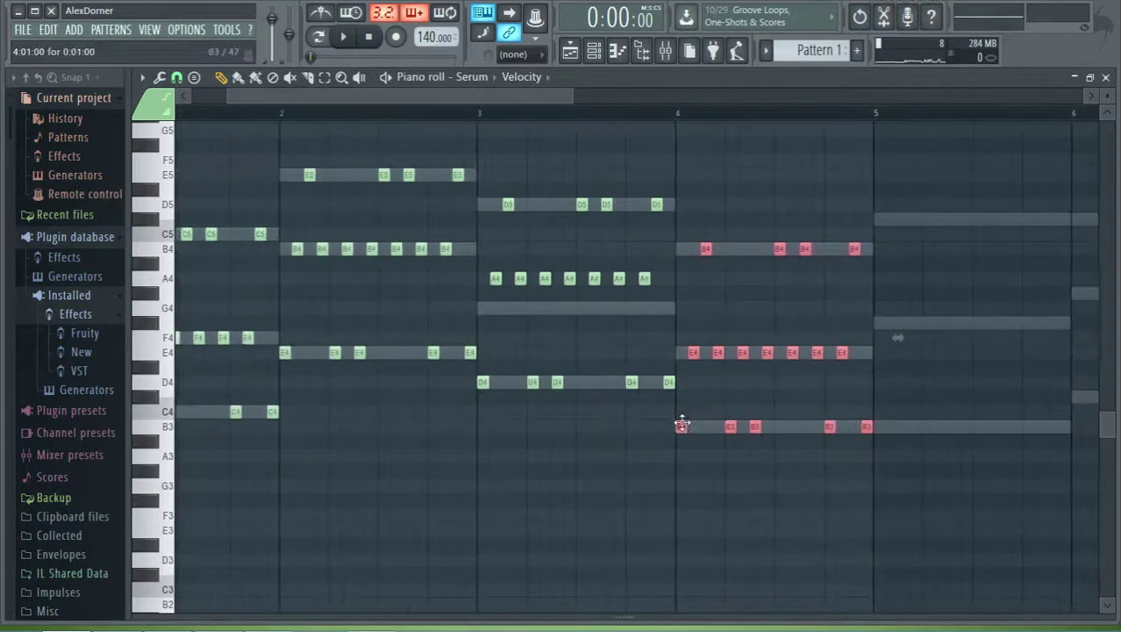
drag(683, 425, 896, 426)
scroll(896, 426, up, 4)
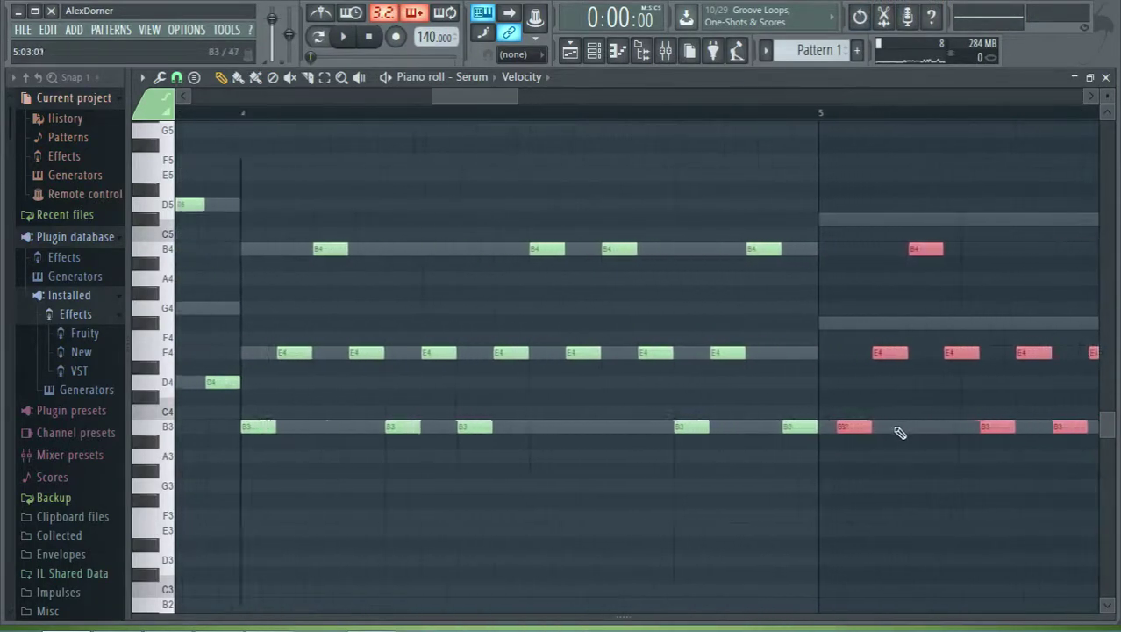
scroll(899, 433, up, 2)
drag(826, 425, 814, 431)
scroll(856, 344, down, 4)
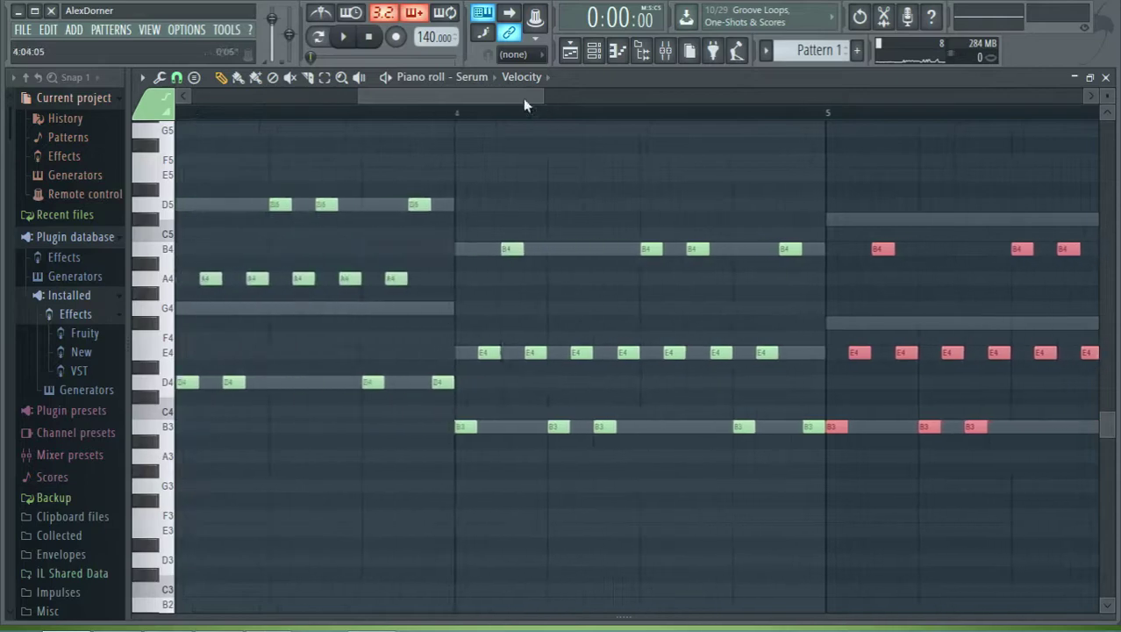
- Raise the middle notes of bar 5 to F#4 and its upper notes to C#5
drag(524, 103, 560, 112)
drag(1038, 185, 676, 319)
scroll(899, 318, down, 1)
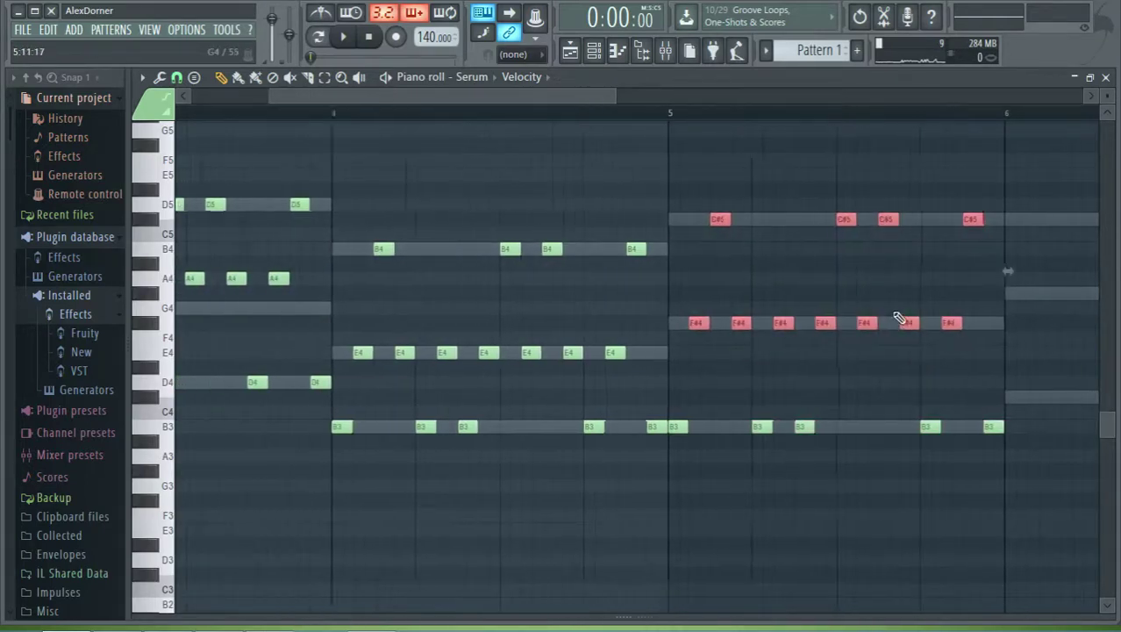
scroll(916, 331, down, 2)
scroll(918, 345, up, 5)
click(501, 399)
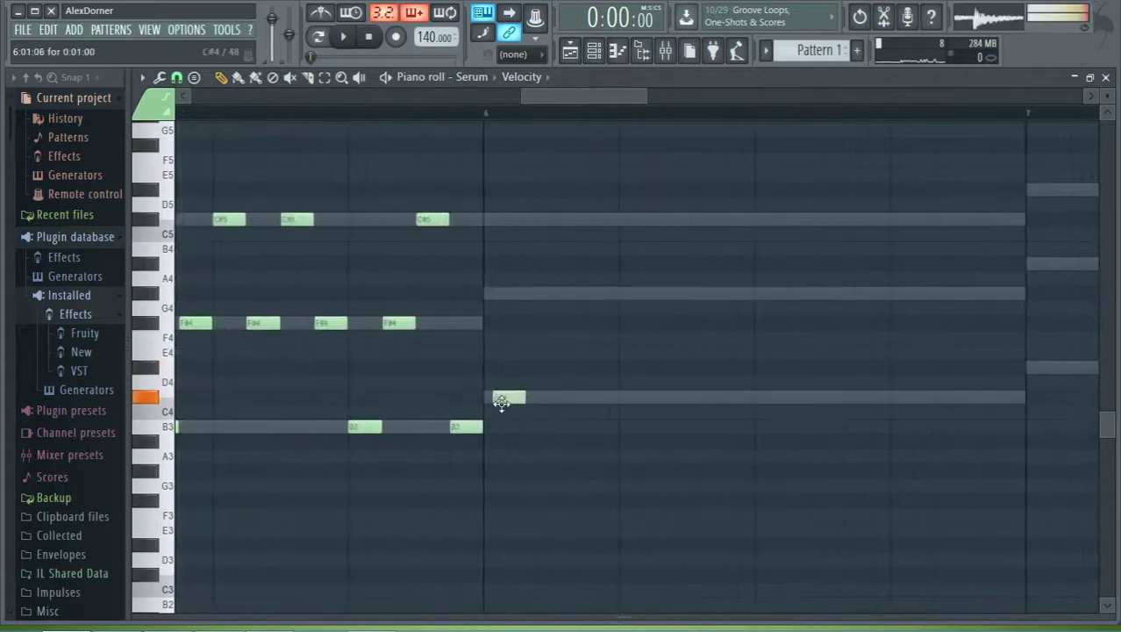
click(539, 292)
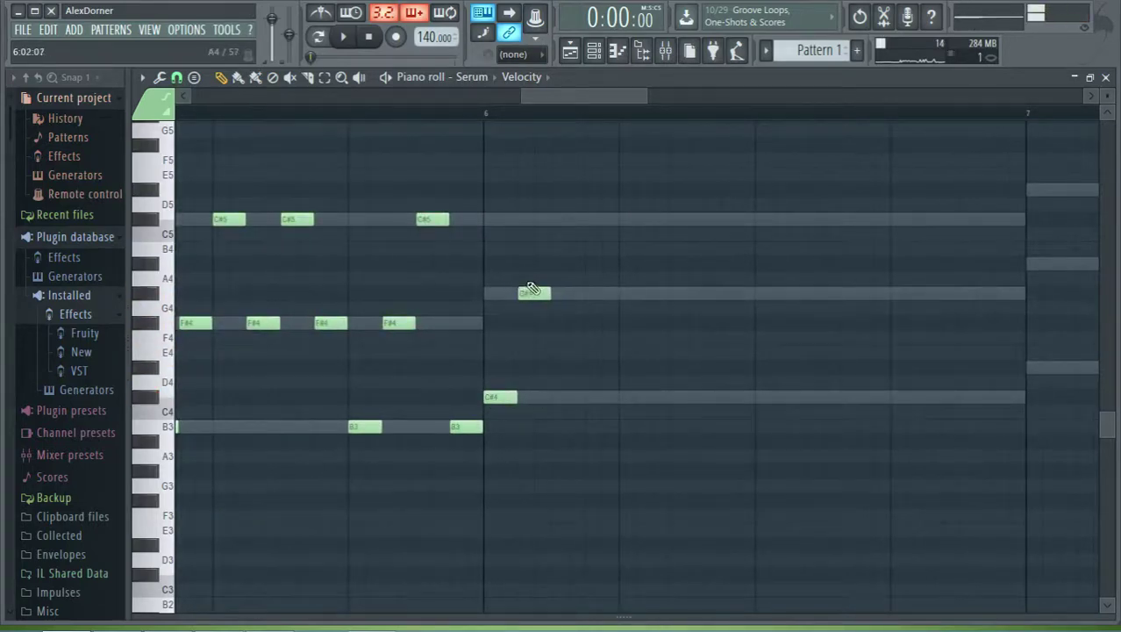
- Copy the bar 5 arpeggio into bar 6 with its lower notes on C#4 and middle notes on G#4, and set the upper notes to C#5
scroll(567, 321, down, 5)
mouse_move(594, 155)
mouse_down()
mouse_move(434, 489)
mouse_move(399, 504)
mouse_up()
drag(392, 429, 556, 415)
scroll(701, 380, up, 5)
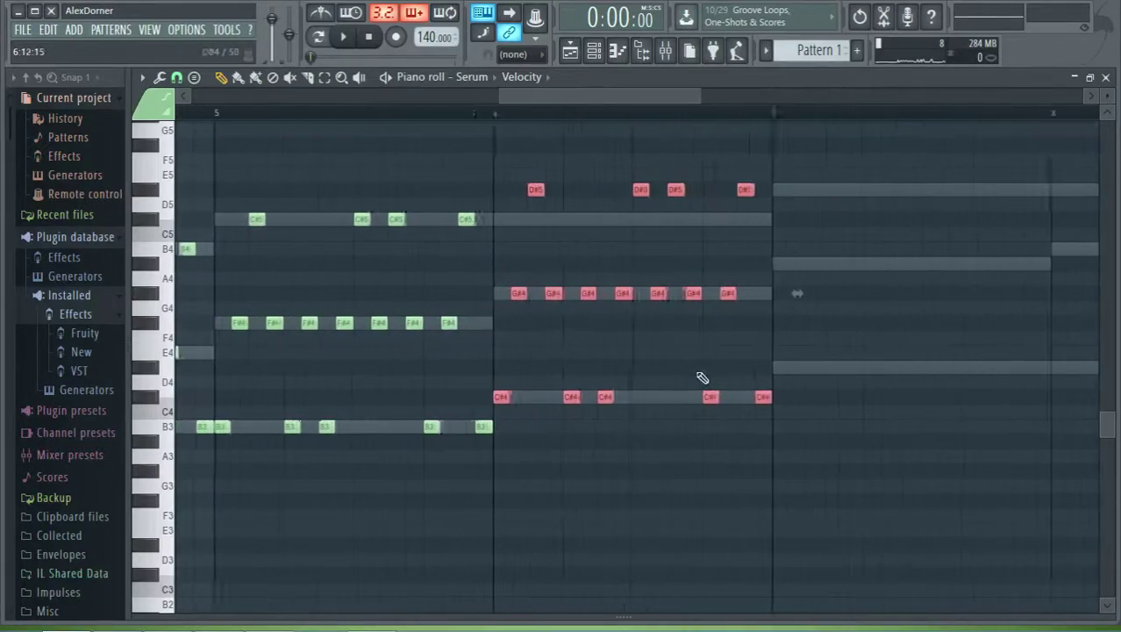
drag(912, 138, 444, 231)
- Copy the bar 6 arpeggio into bar 7 on D#4, A#4 and D#5, aligning its first note with the bar line
scroll(813, 350, down, 7)
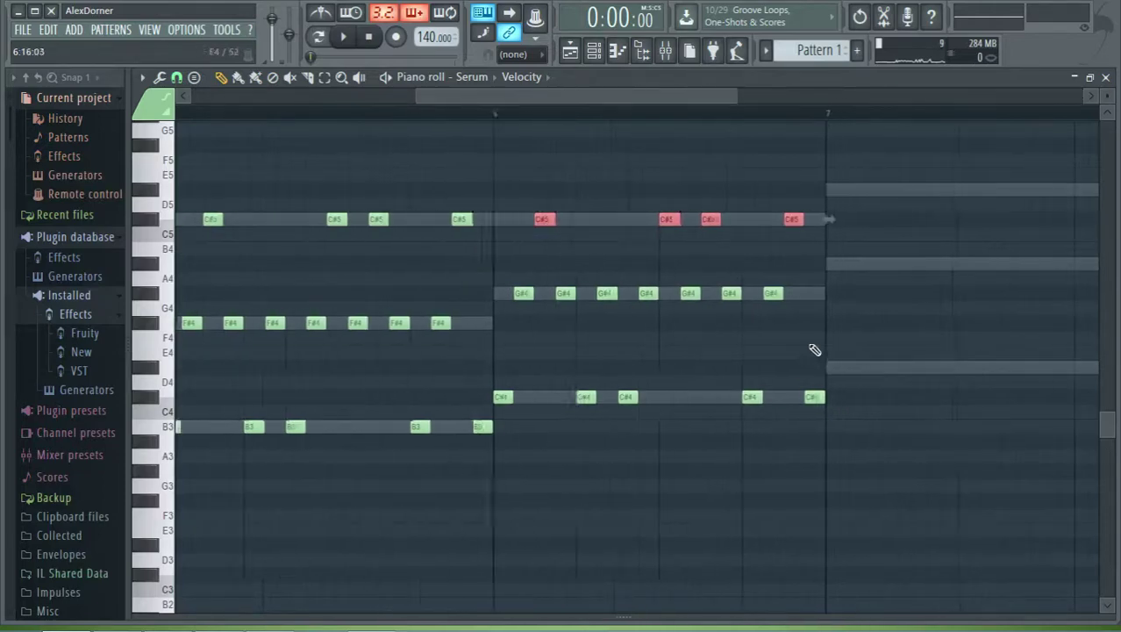
drag(902, 168, 703, 458)
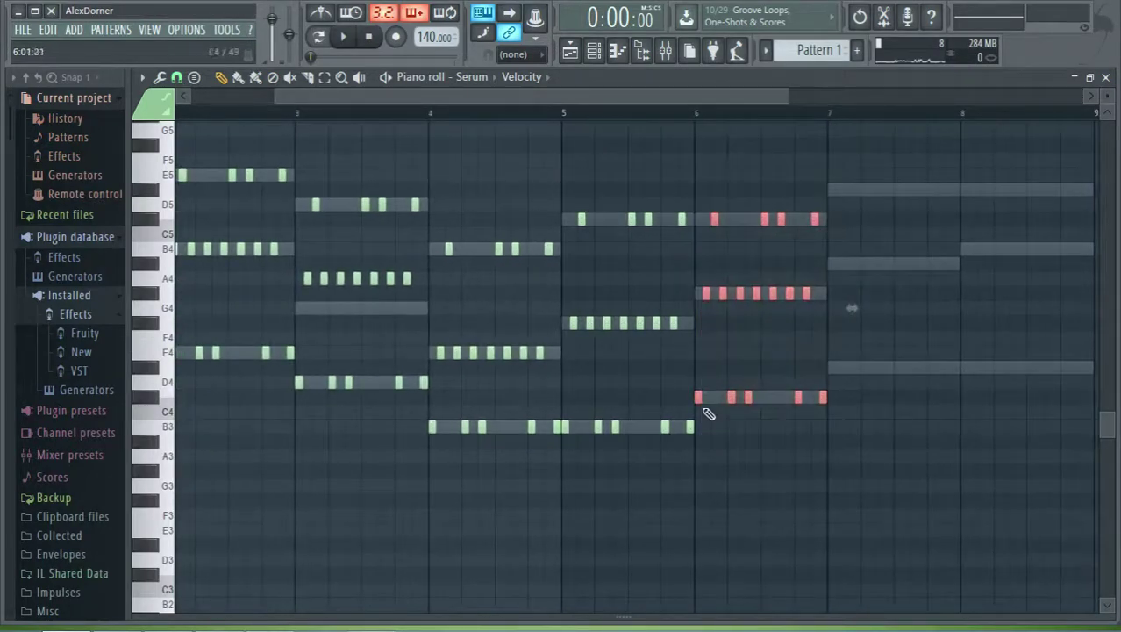
drag(701, 397, 829, 363)
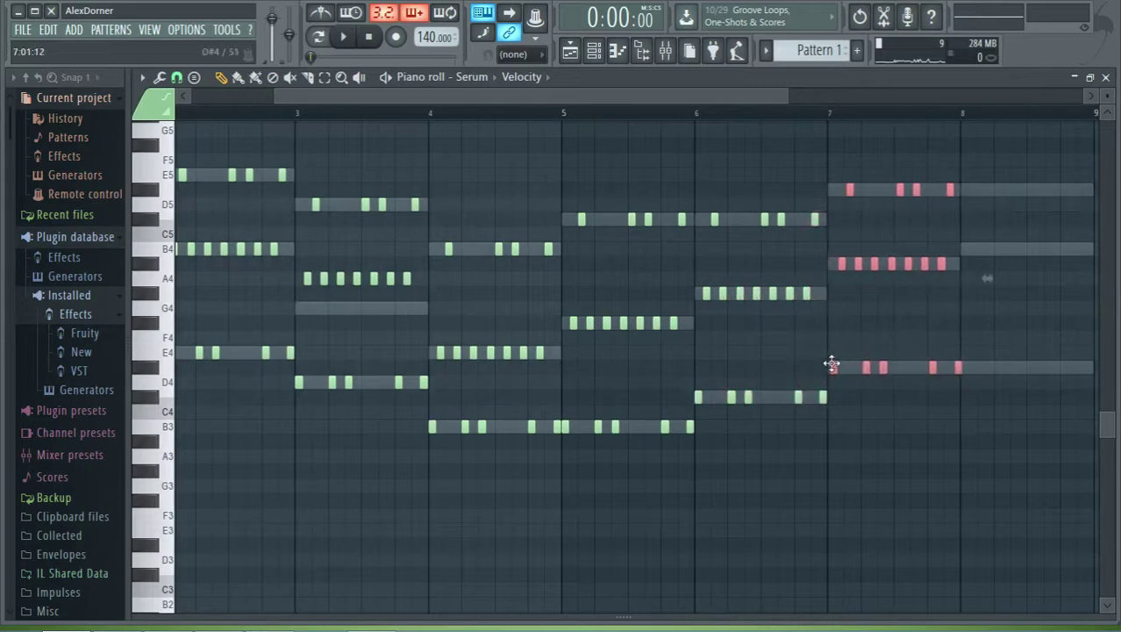
scroll(916, 363, up, 4)
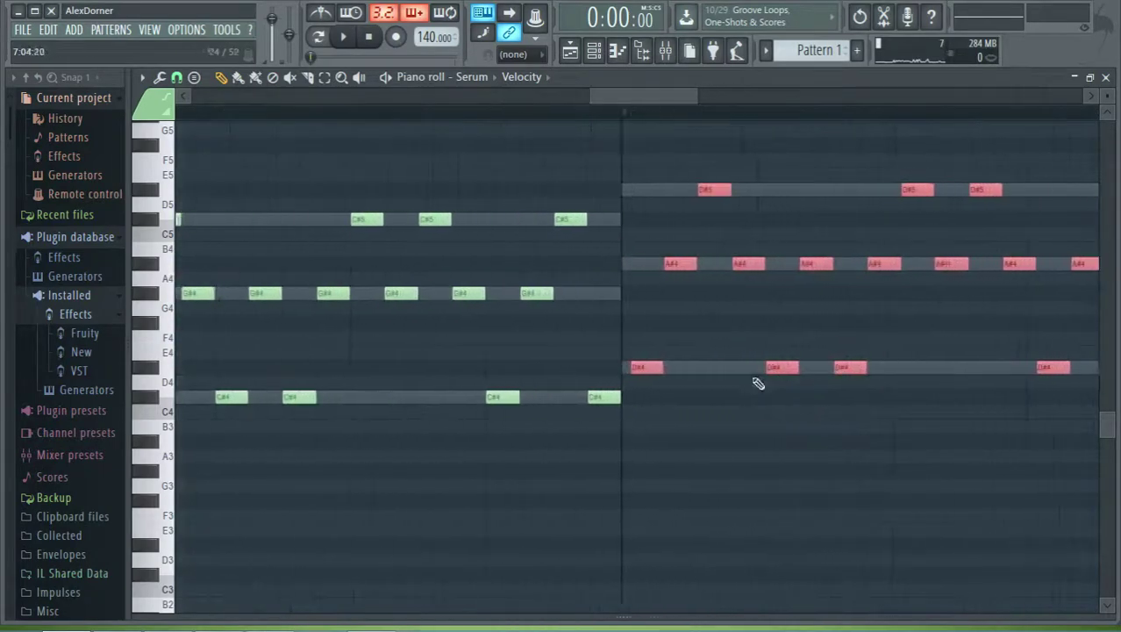
scroll(765, 370, up, 1)
scroll(1001, 280, down, 6)
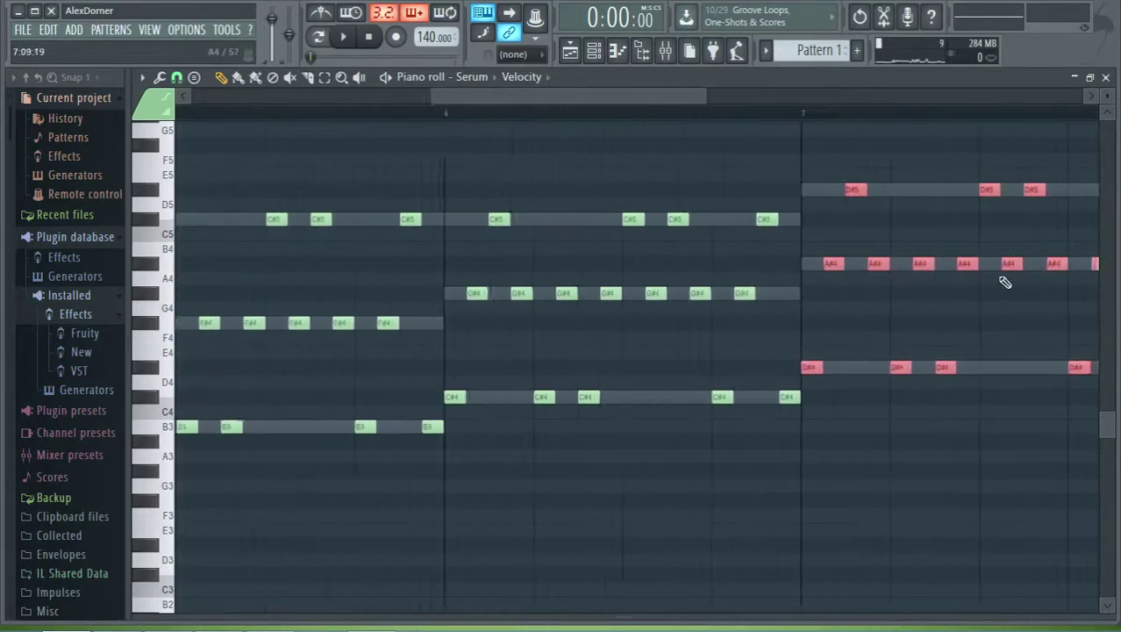
scroll(798, 369, up, 5)
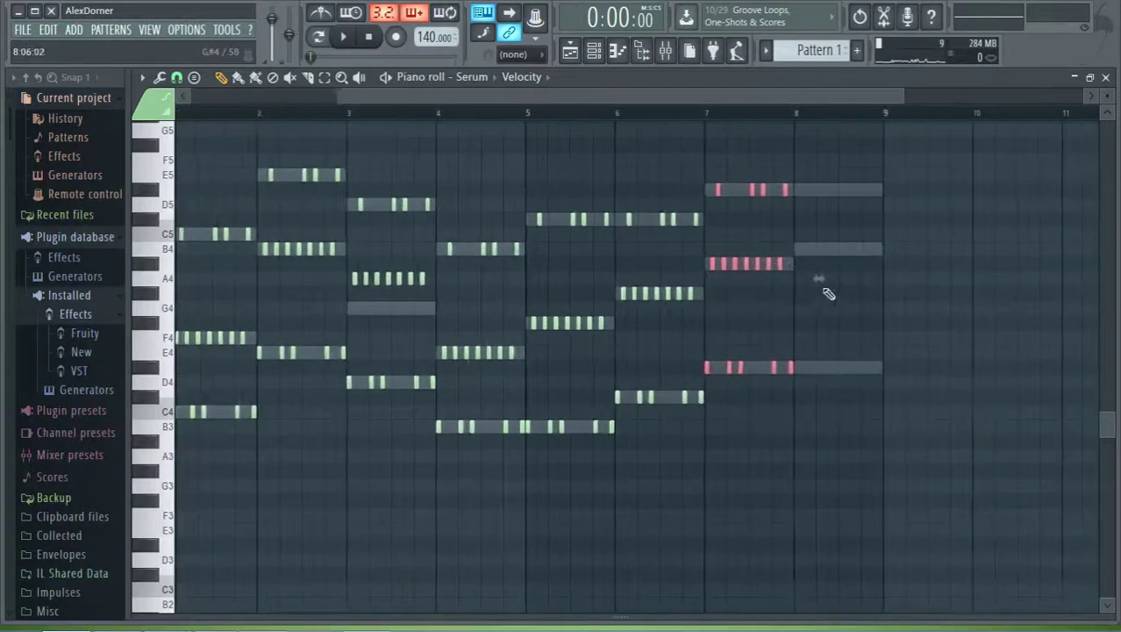
- Copy the bar 7 arpeggio into bar 8 and move the copied middle notes up to B4
drag(701, 368, 1059, 391)
drag(1071, 233, 751, 248)
scroll(696, 363, down, 6)
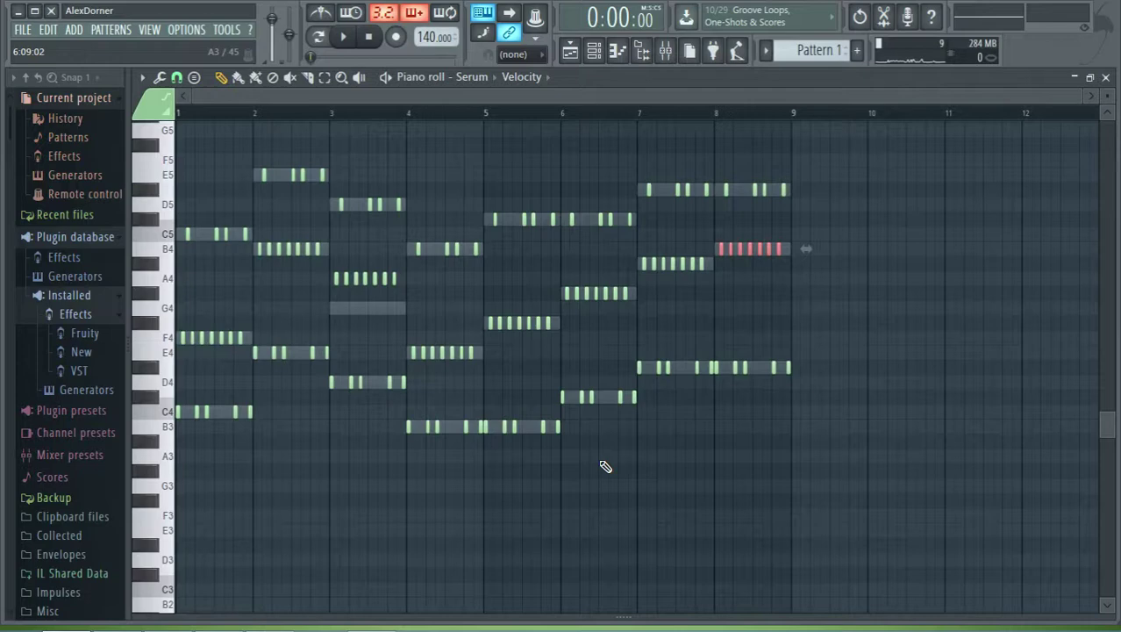
- Move the middle arpeggio notes of bar 3 down to G4 and play back all eight bars
scroll(369, 293, up, 2)
drag(436, 293, 278, 246)
drag(319, 279, 319, 308)
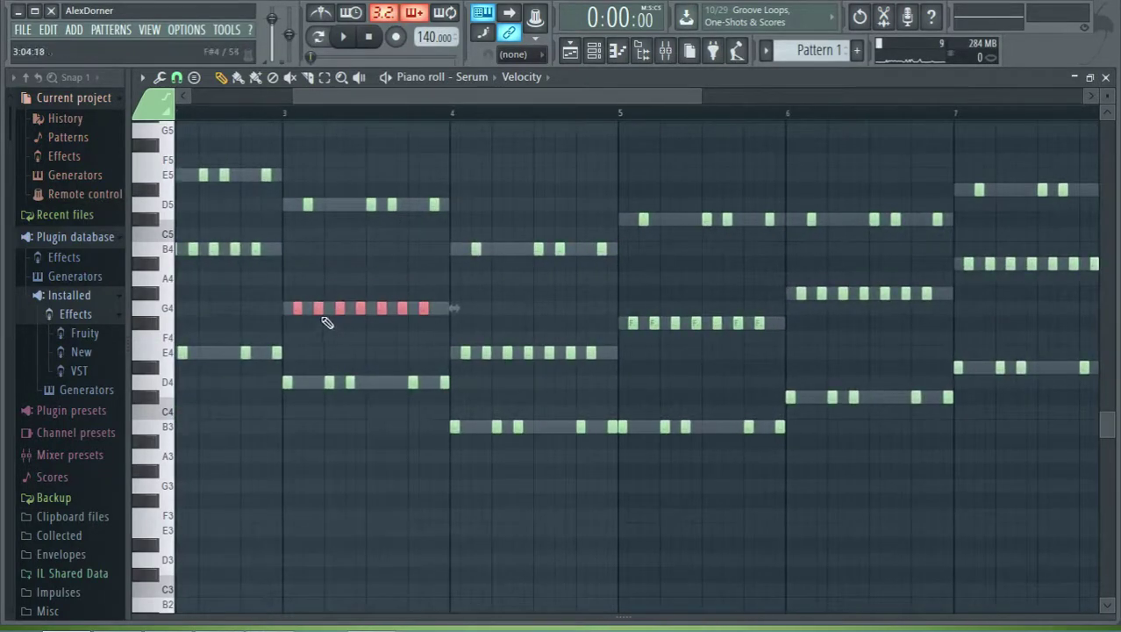
scroll(326, 323, down, 3)
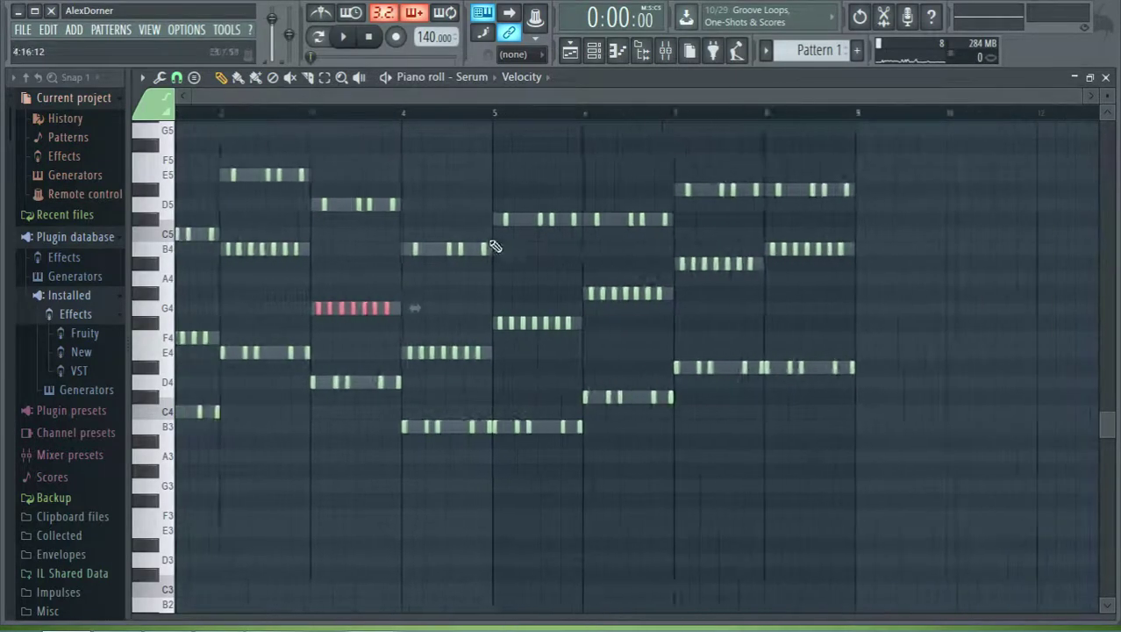
key(space)
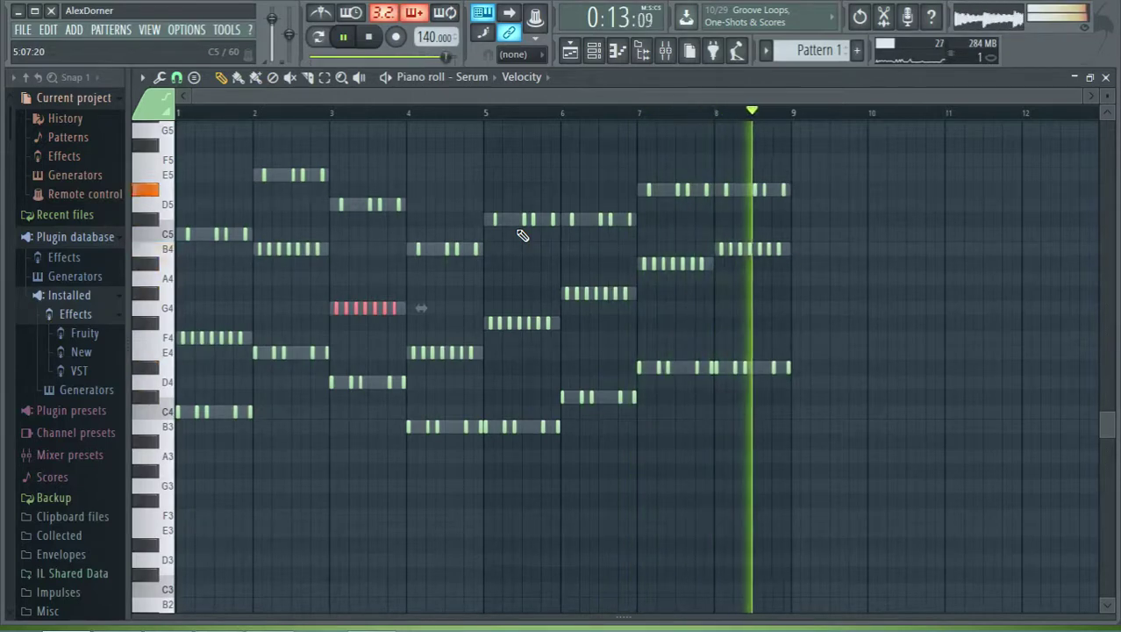
key(space)
- Close the piano roll and rename the Serum channel as Hand Made Arp
key(F7)
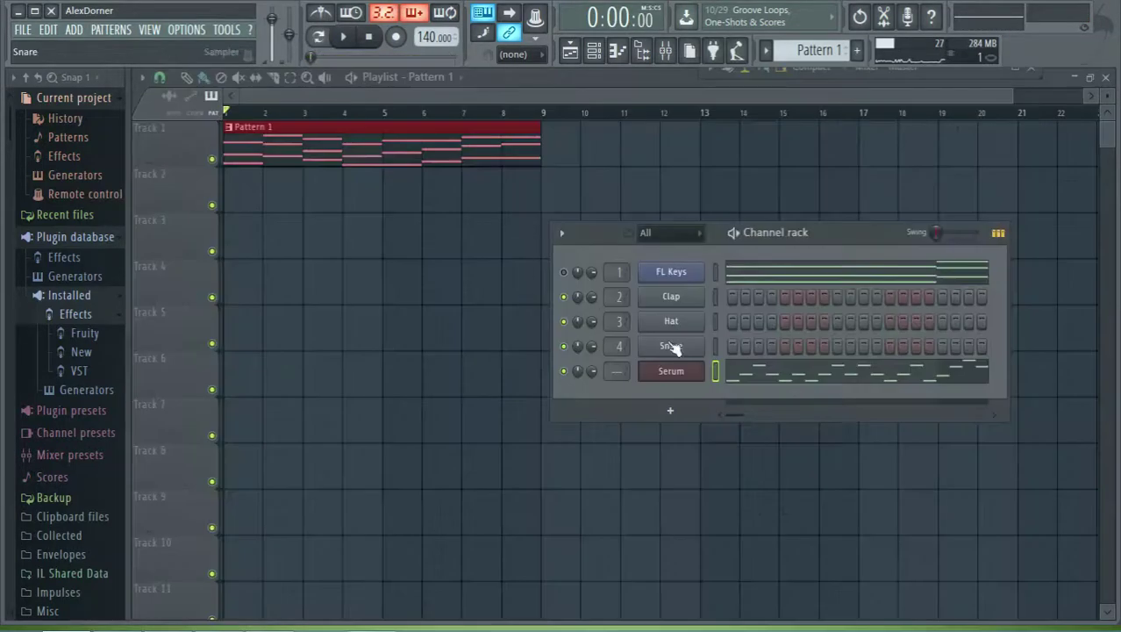
key(F2)
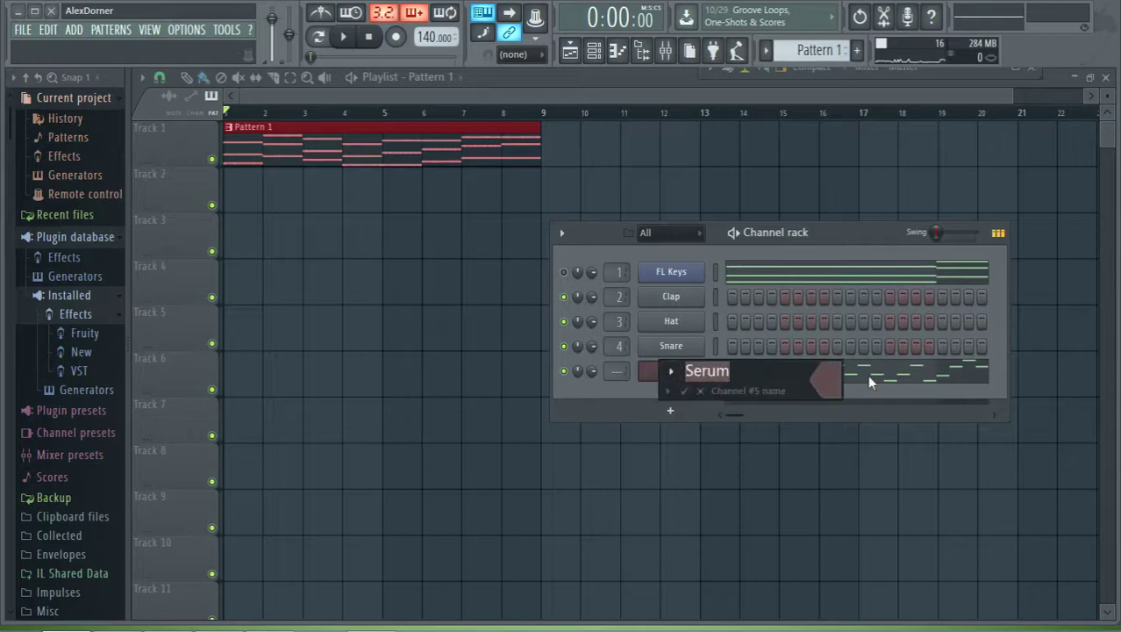
text(Hand Made)
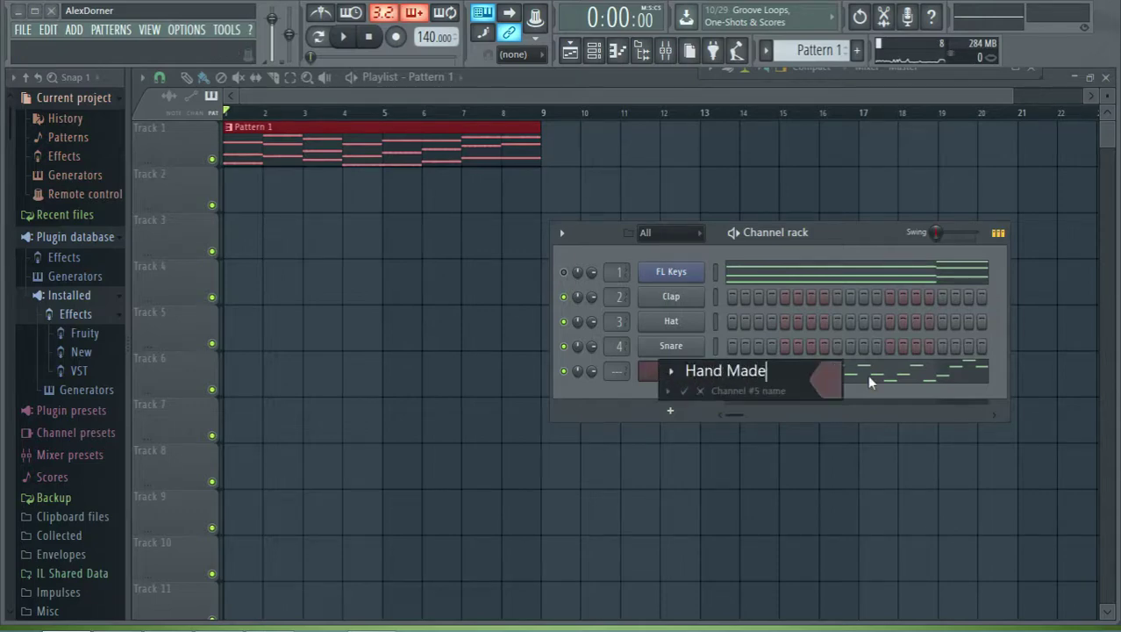
text( Arp)
key(Return)
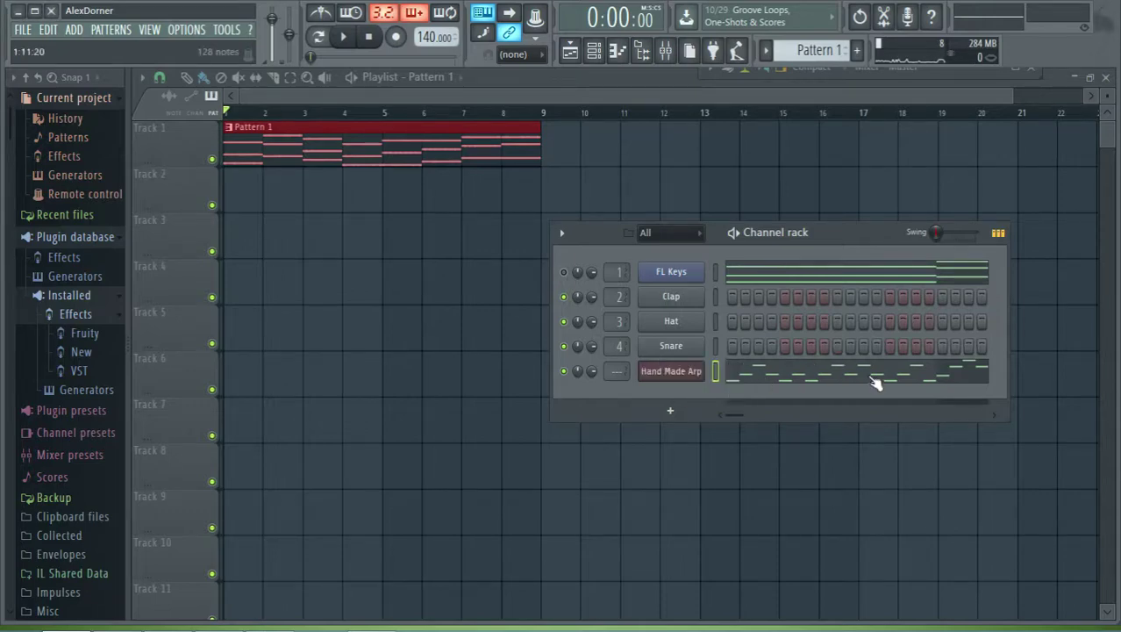
- Clone the Hand Made Arp channel and close the Serum window of the copy
right_click(698, 379)
click(732, 466)
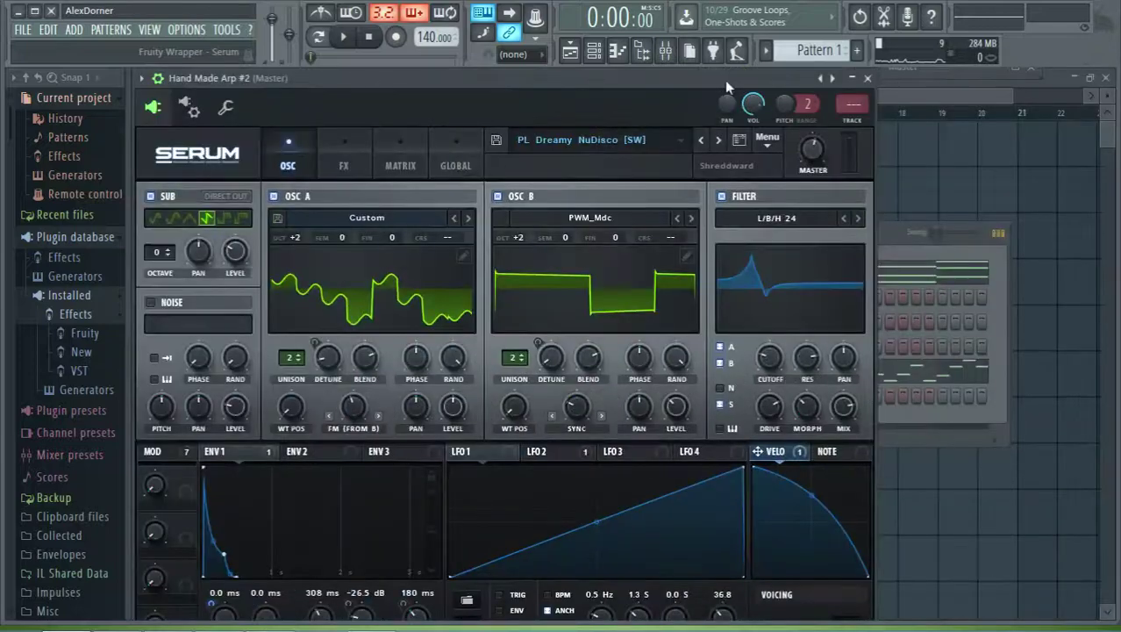
click(867, 78)
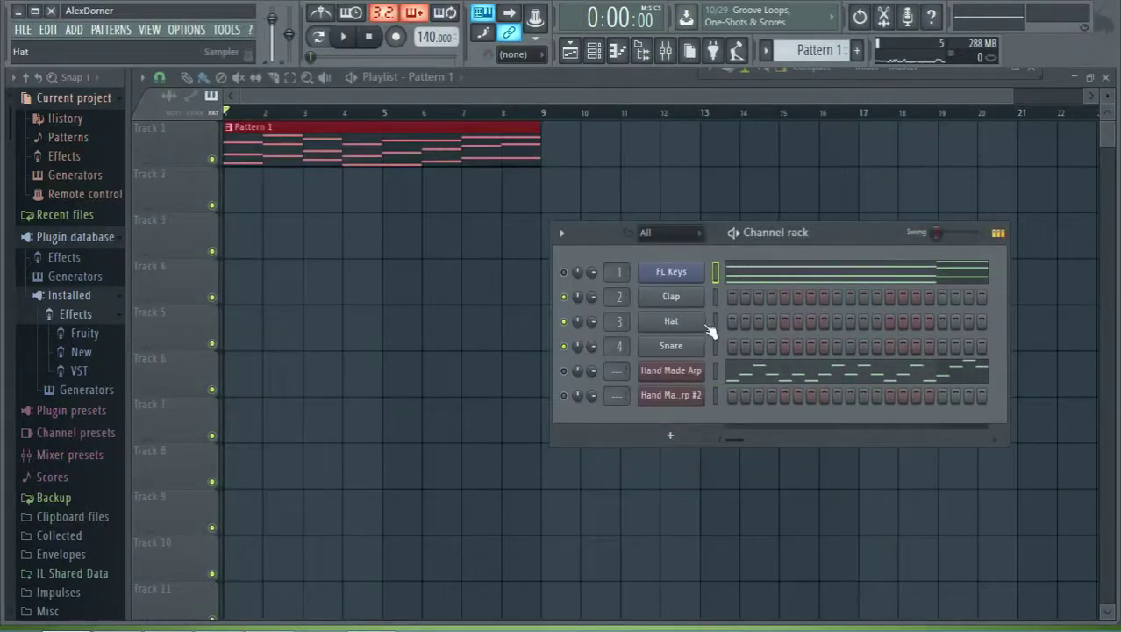
- Paste the eight-bar FL Keys chords into the cloned arp channel and show them in its piano roll
click(714, 394)
key(ctrl+v)
click(753, 398)
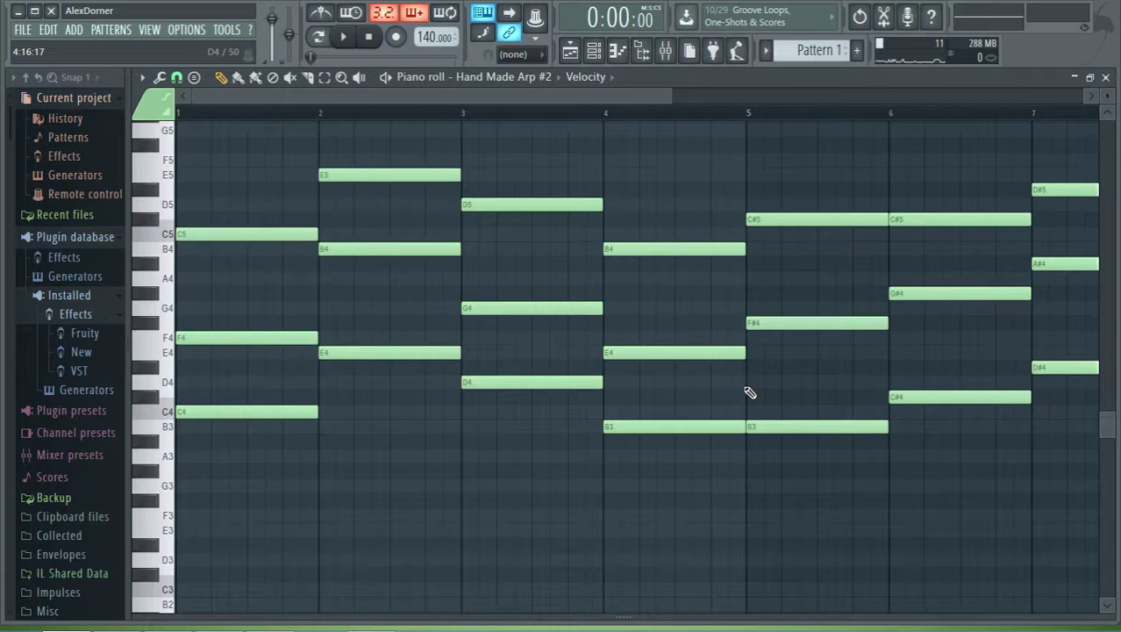
key(alt+a)
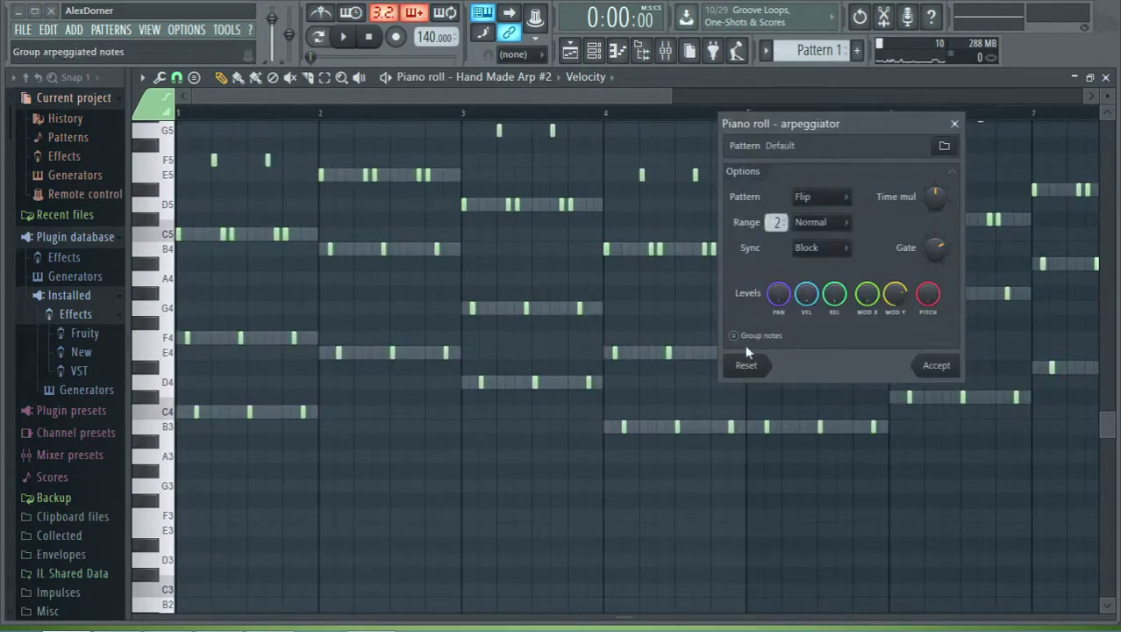
drag(848, 126, 873, 210)
key(Escape)
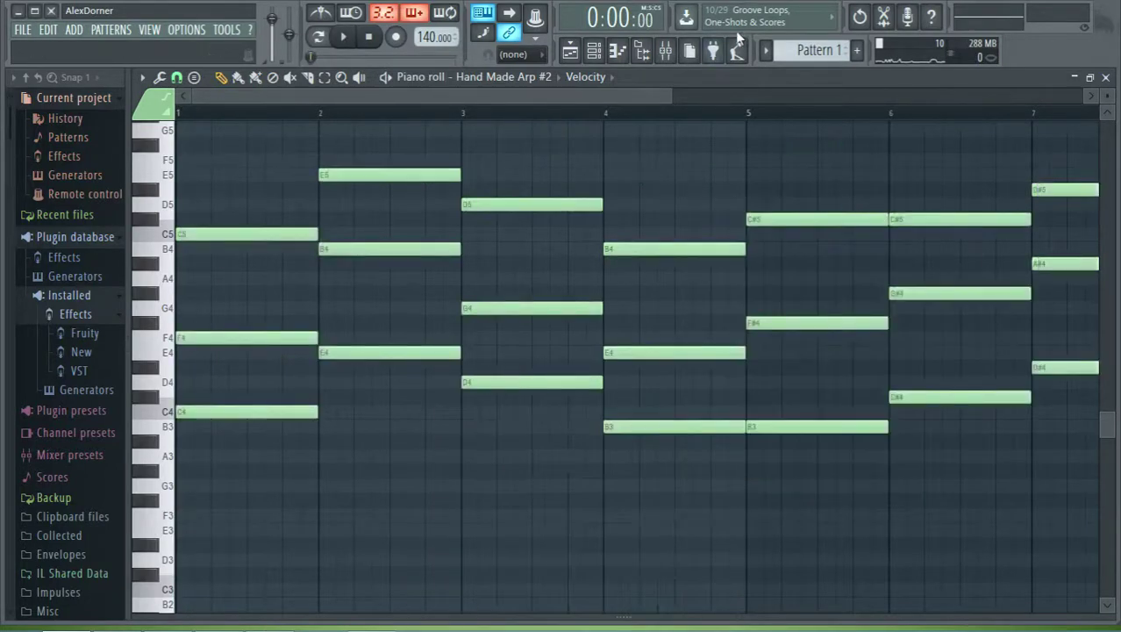
- Unmute the cloned arp channel, open the arpeggiator on its chords with the Default pattern and preview the sound
click(595, 51)
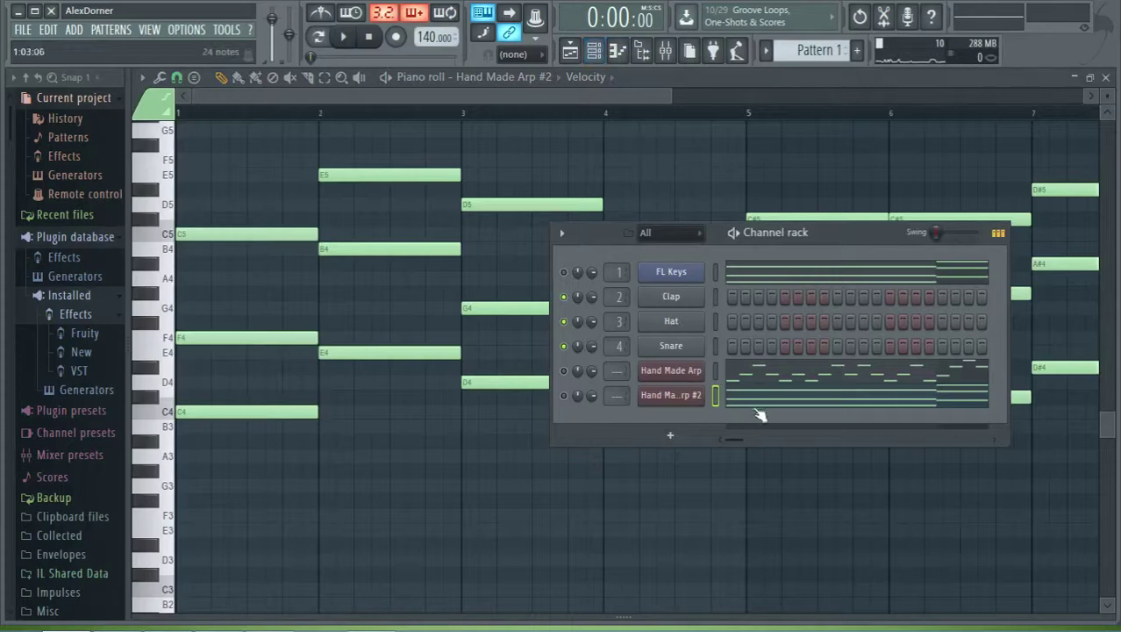
click(821, 395)
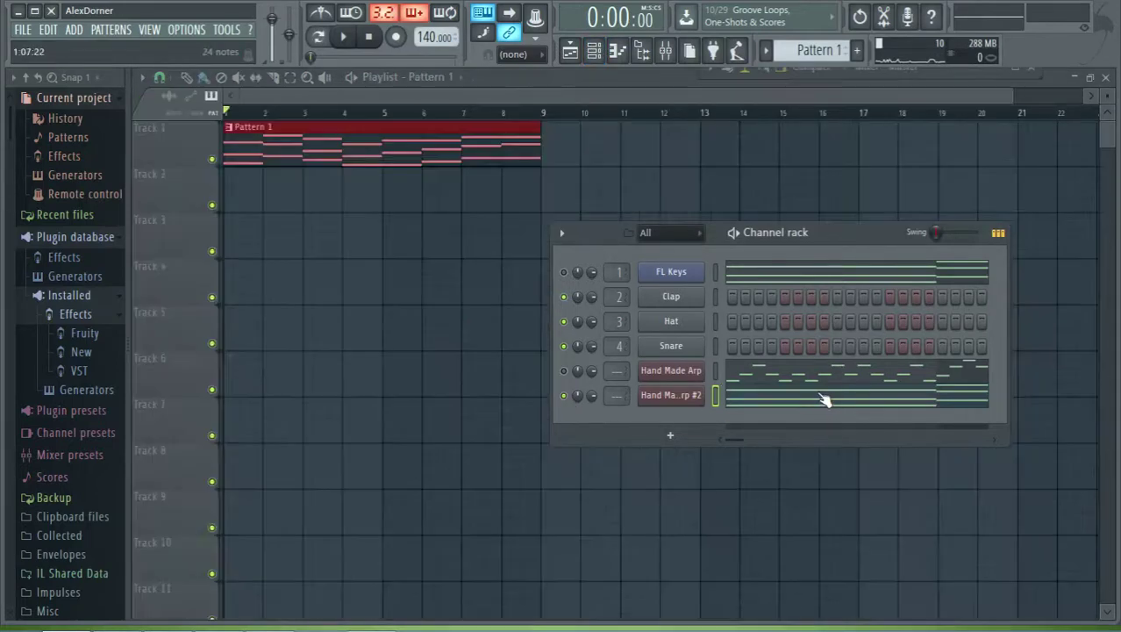
click(776, 403)
key(ctrl+k)
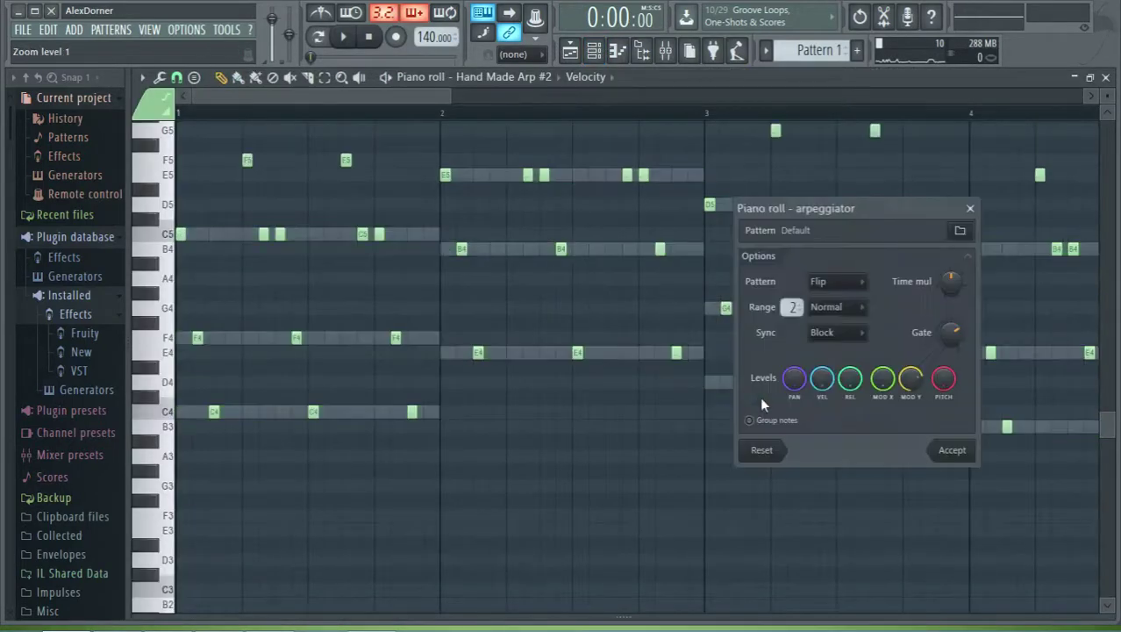
key(space)
key(space)
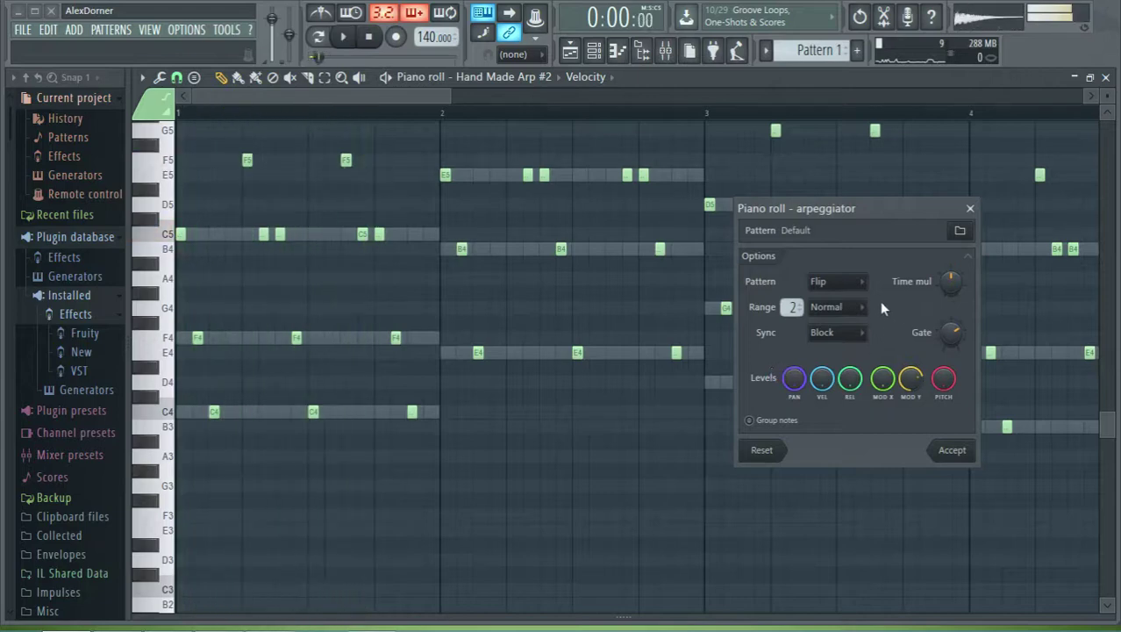
- Set the arpeggiator's range mode to Alternate and its sync to Time, after trying the Flip and Chord options
scroll(792, 306, up, 3)
scroll(792, 306, down, 5)
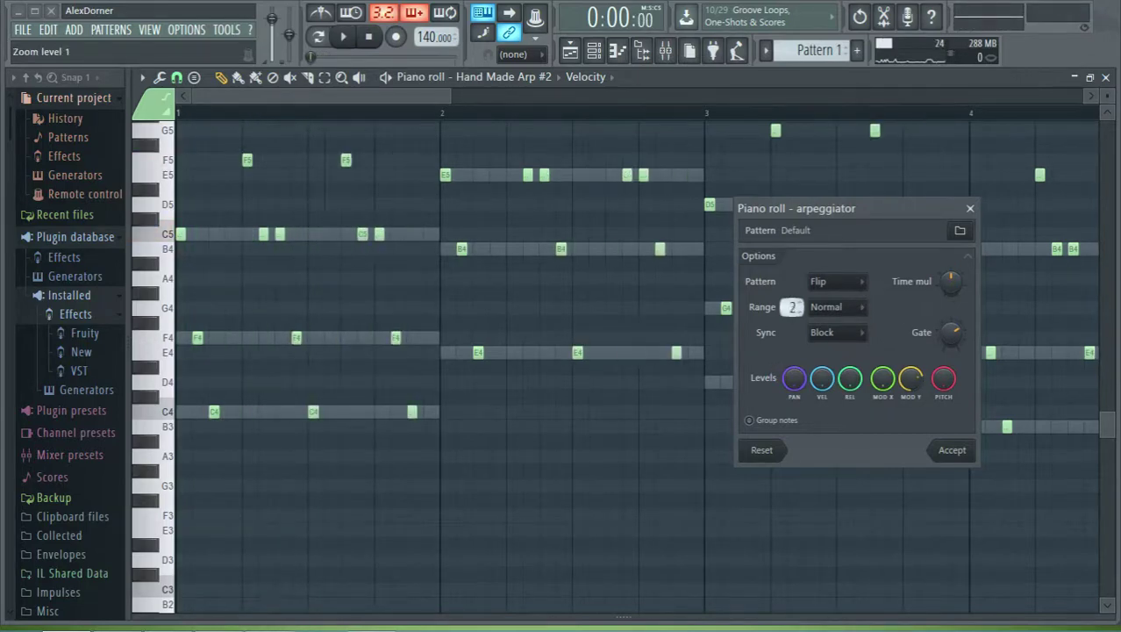
scroll(793, 307, up, 1)
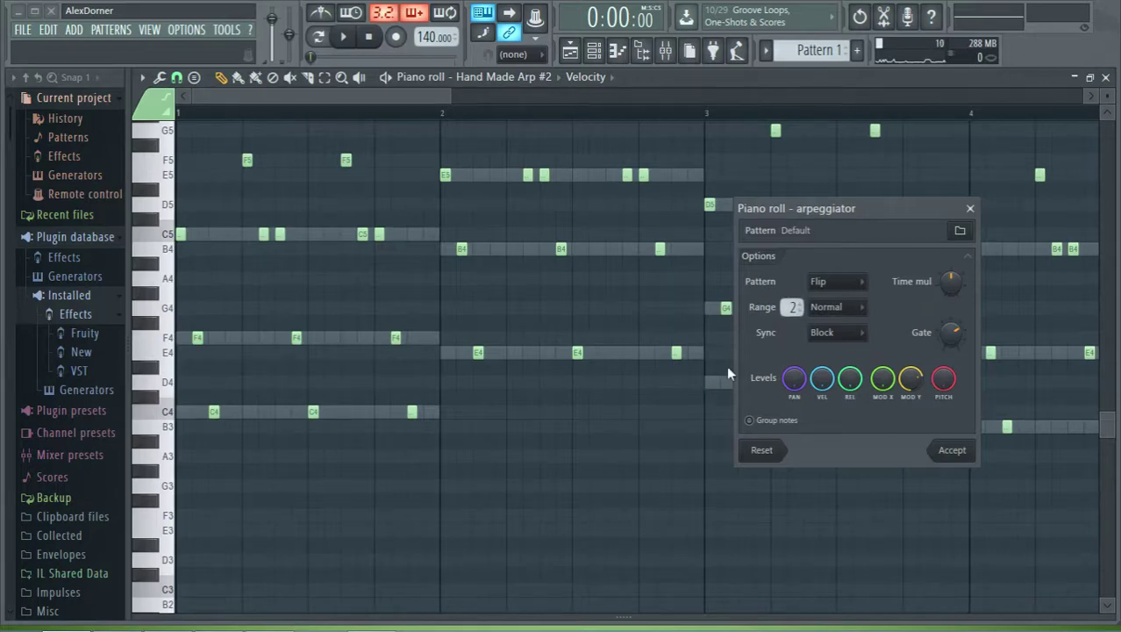
click(827, 306)
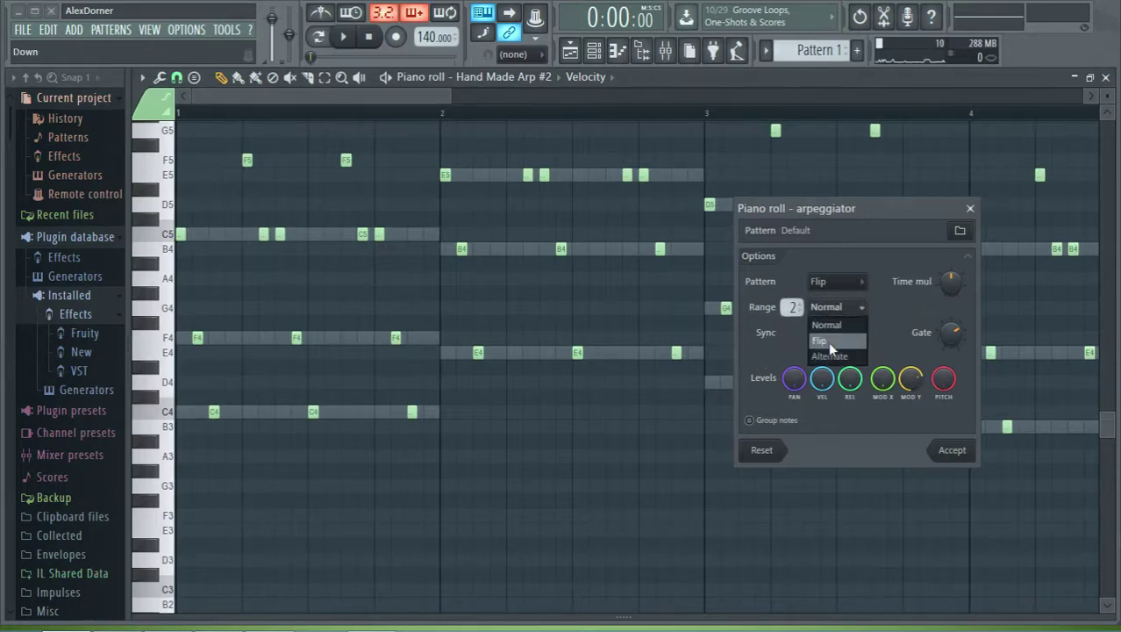
click(828, 342)
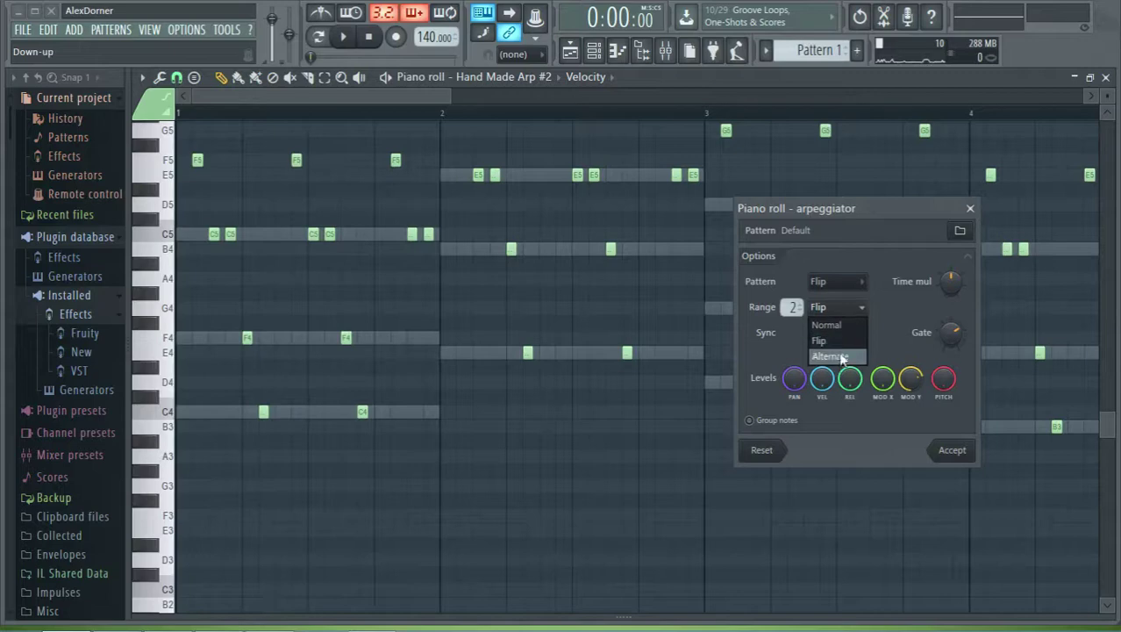
click(842, 357)
click(850, 339)
click(838, 380)
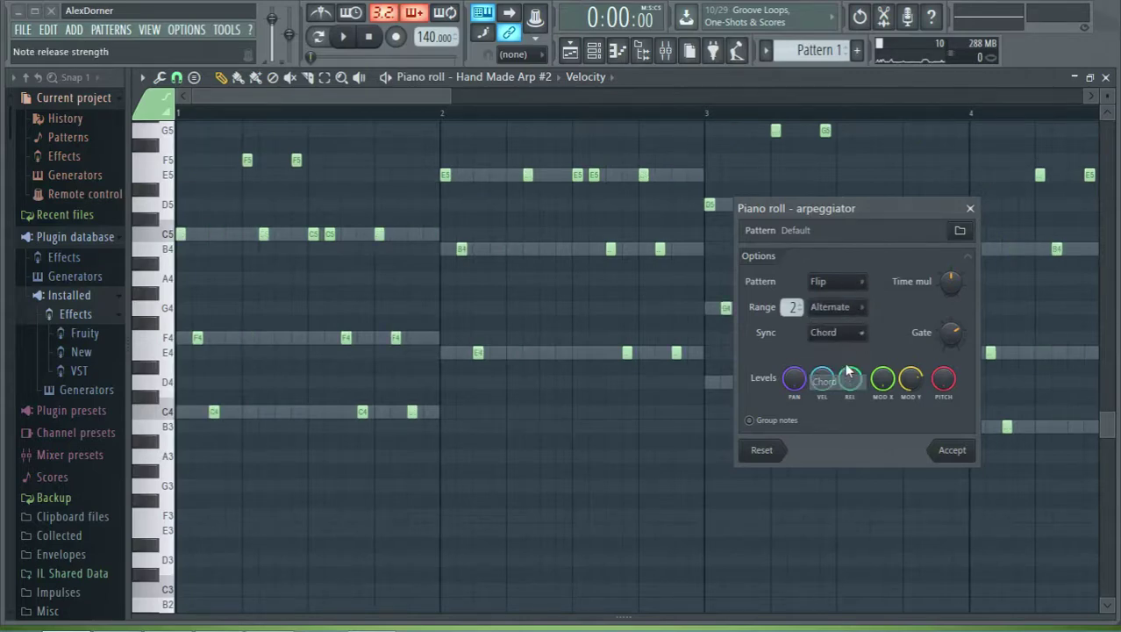
click(840, 329)
click(834, 352)
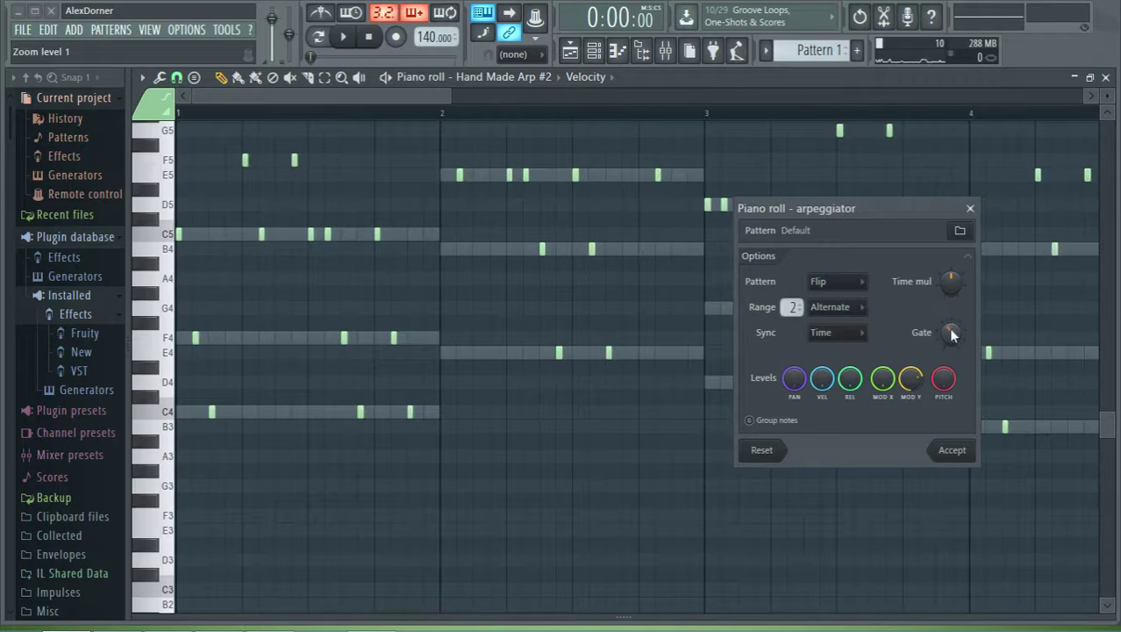
- Try faster arpeggios with the time multiplier during playback, then return the multiplier to its centre setting
key(space)
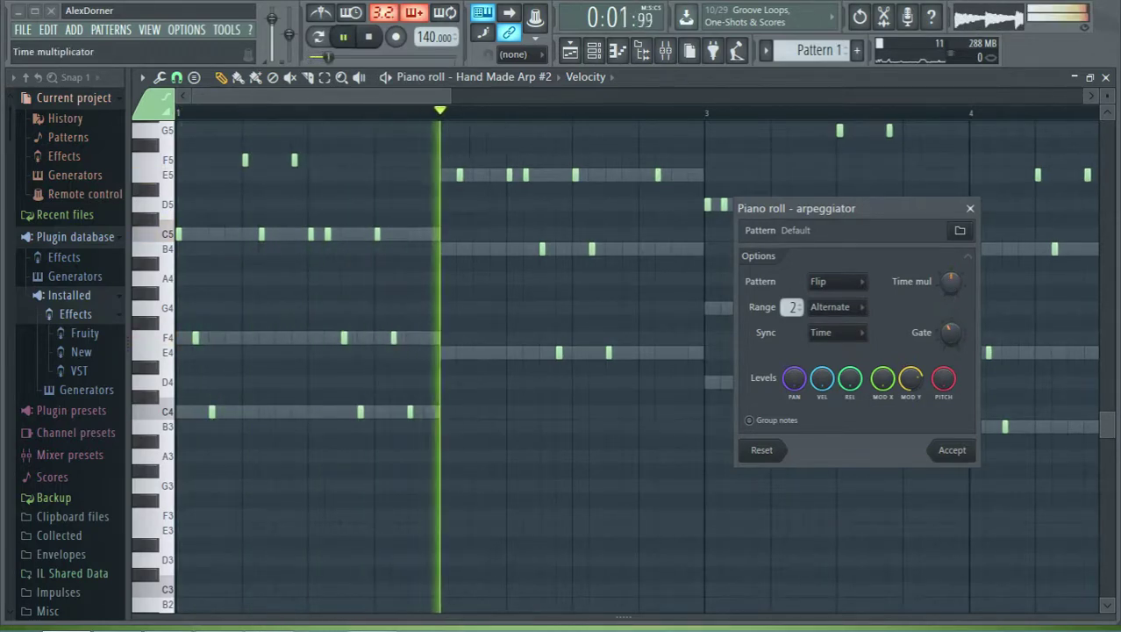
scroll(949, 283, down, 3)
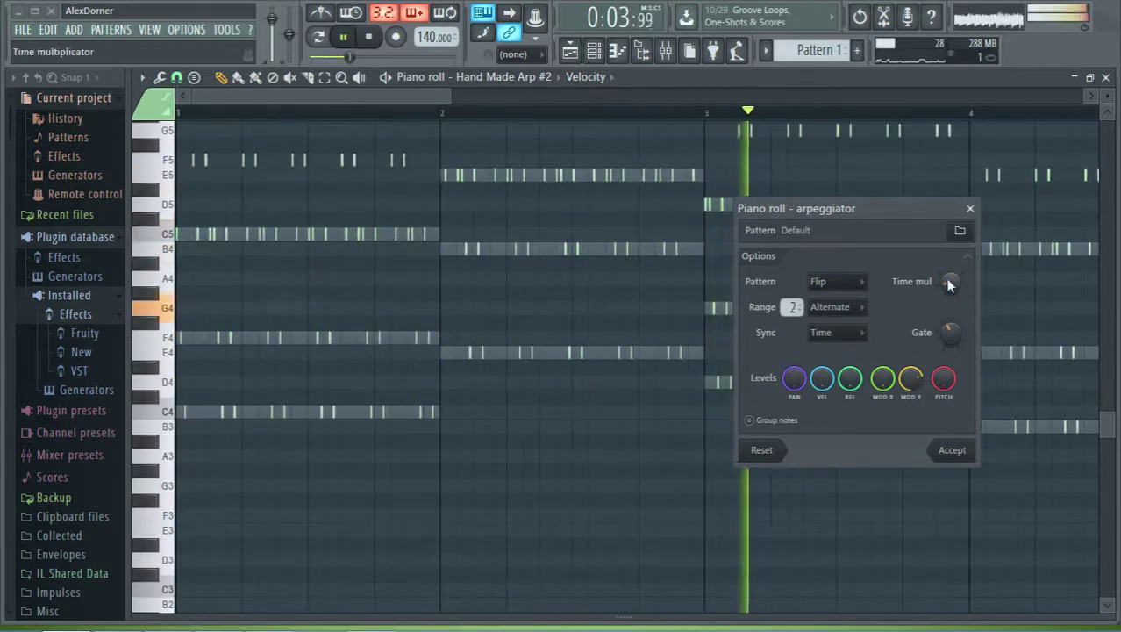
key(space)
scroll(947, 282, up, 2)
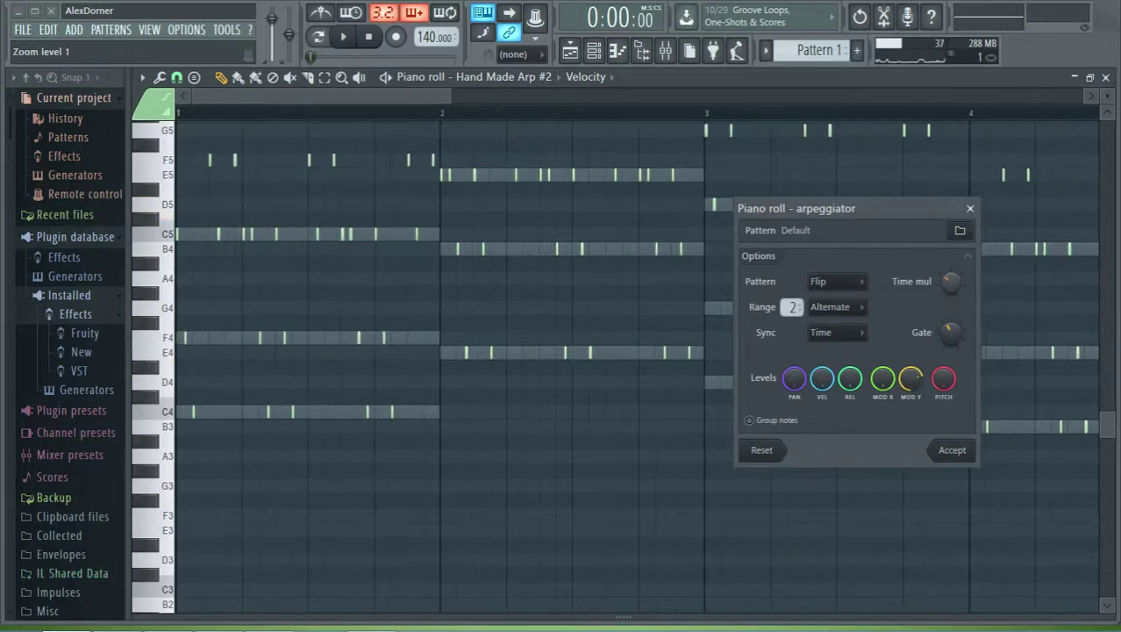
scroll(949, 282, up, 1)
scroll(949, 282, down, 3)
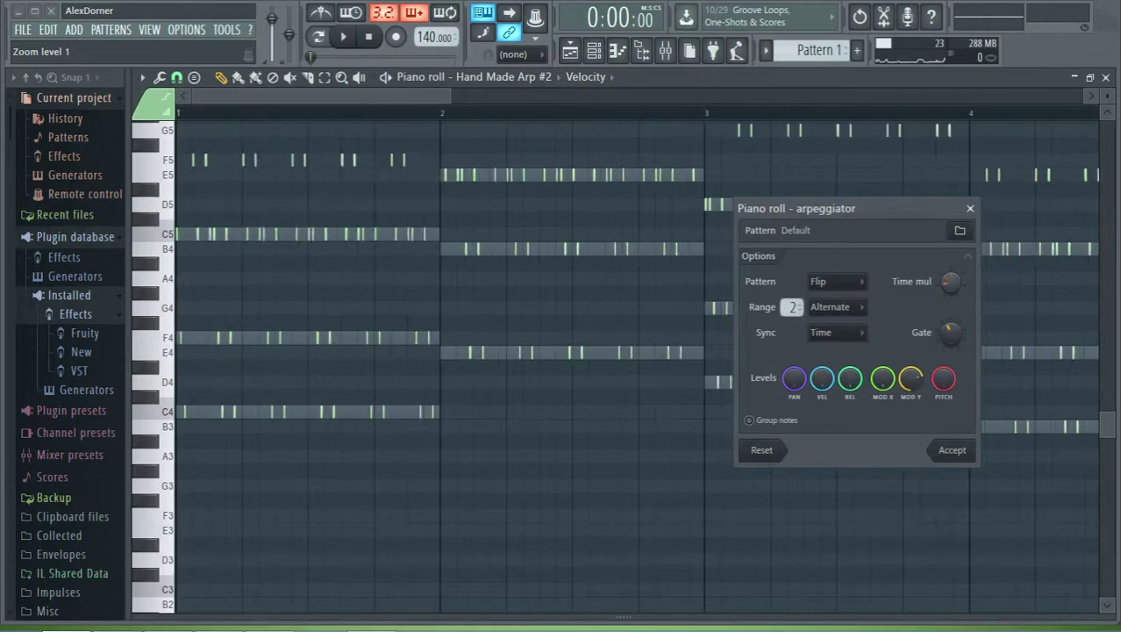
key(space)
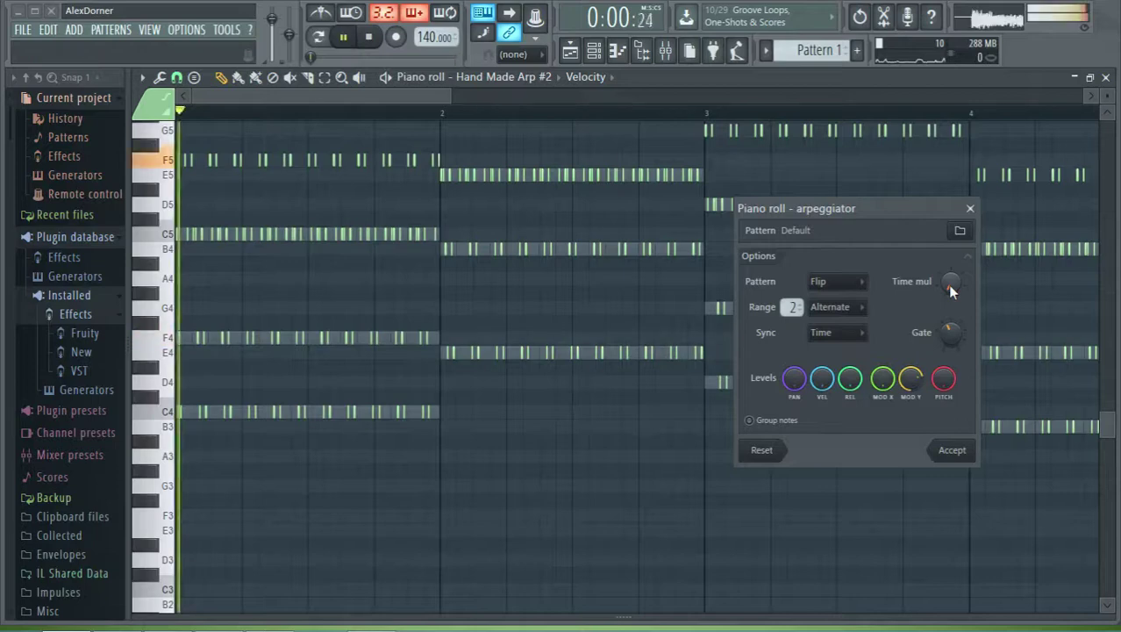
mouse_move(955, 275)
mouse_down()
mouse_move(954, 258)
mouse_move(951, 293)
mouse_move(953, 273)
mouse_up()
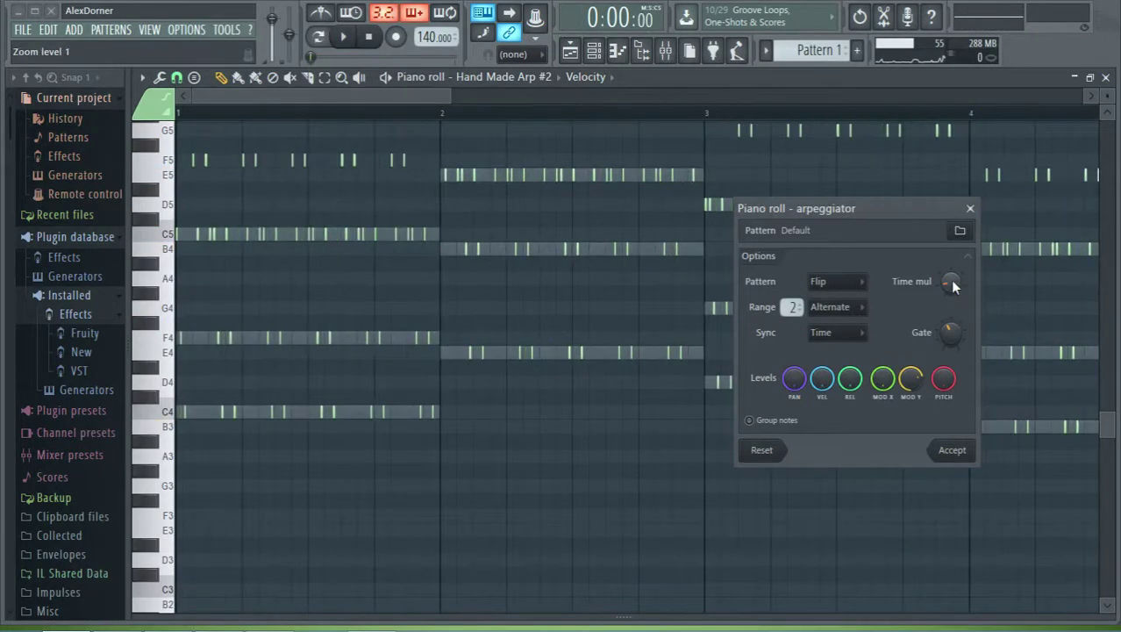
key(space)
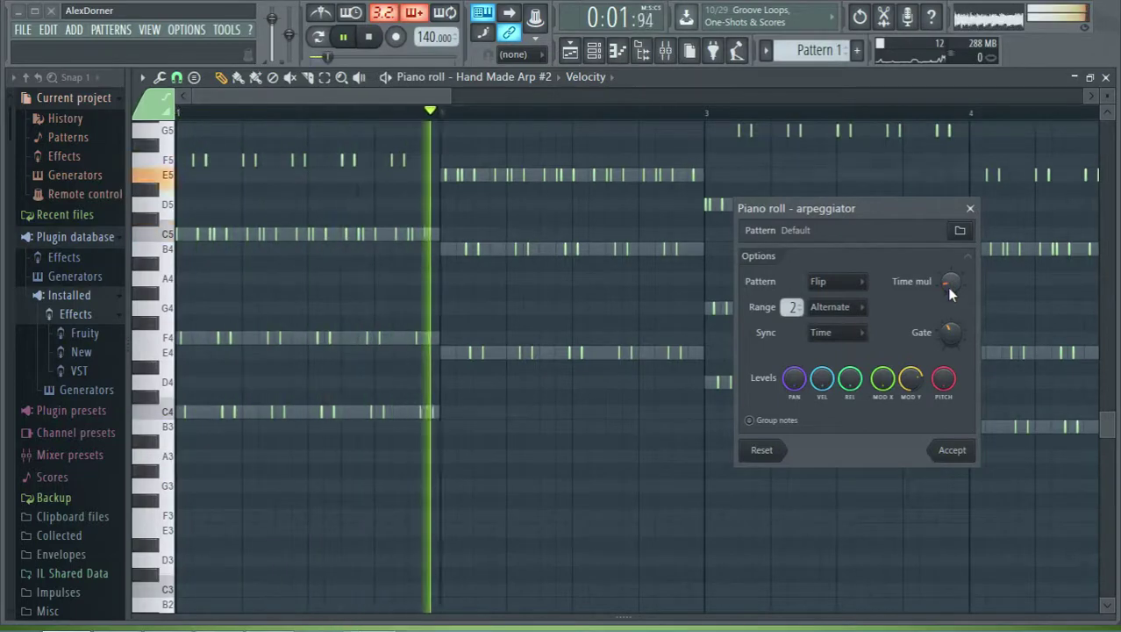
mouse_move(949, 287)
mouse_down()
mouse_move(949, 274)
mouse_move(952, 283)
mouse_up()
key(space)
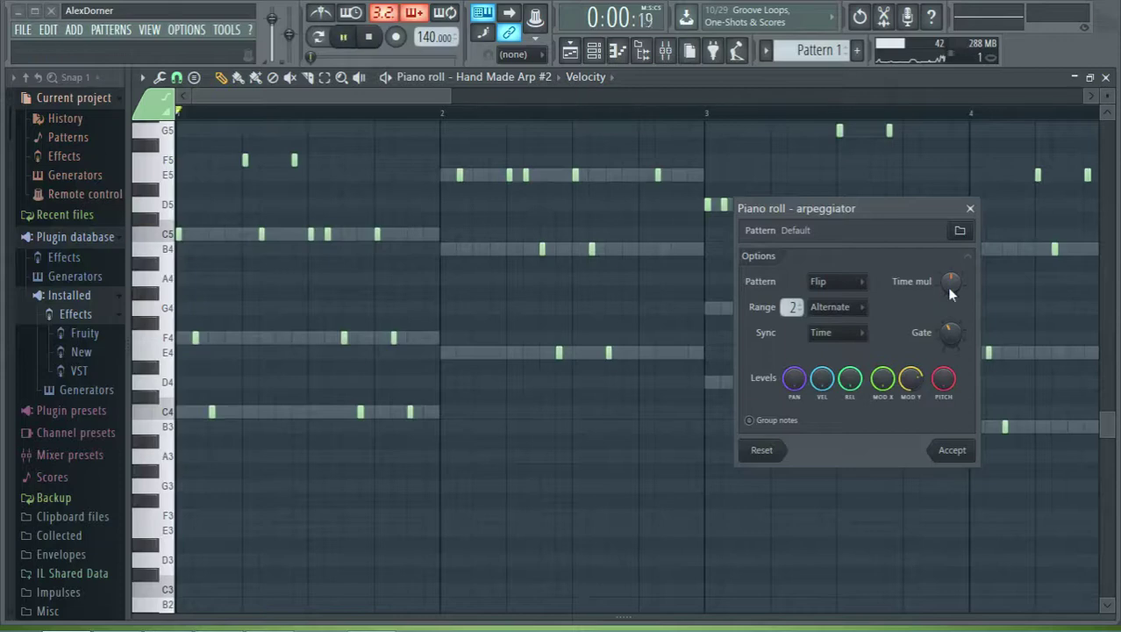
key(space)
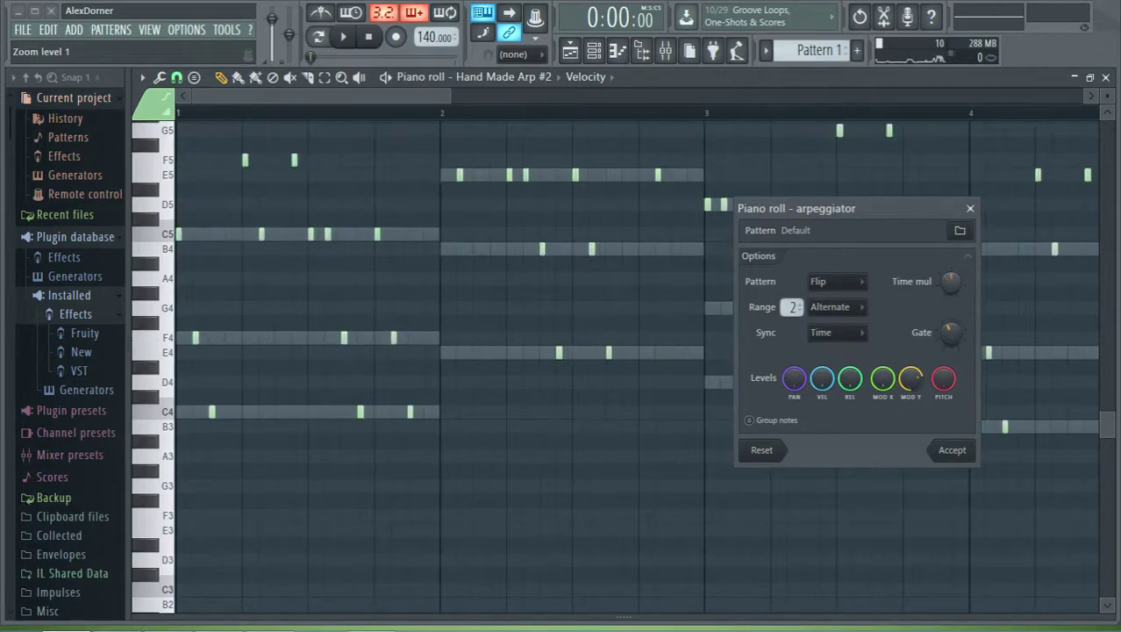
- Configure the arpeggiator with a gate near the middle of its range, the Alternate pattern and the Normal range mode, and apply it
drag(956, 330, 956, 265)
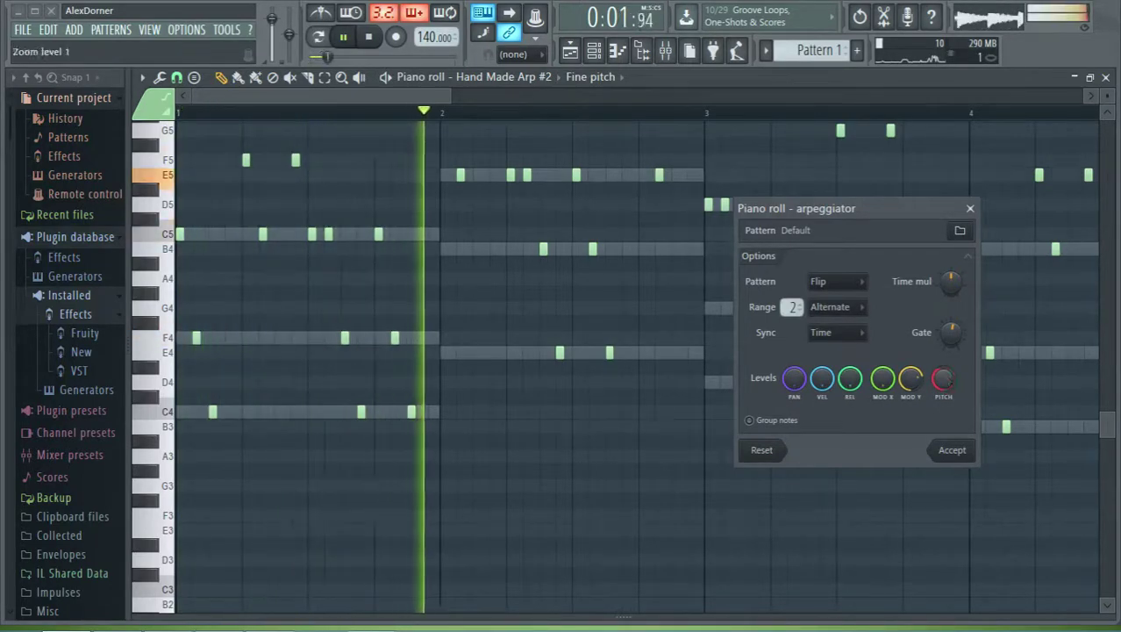
key(space)
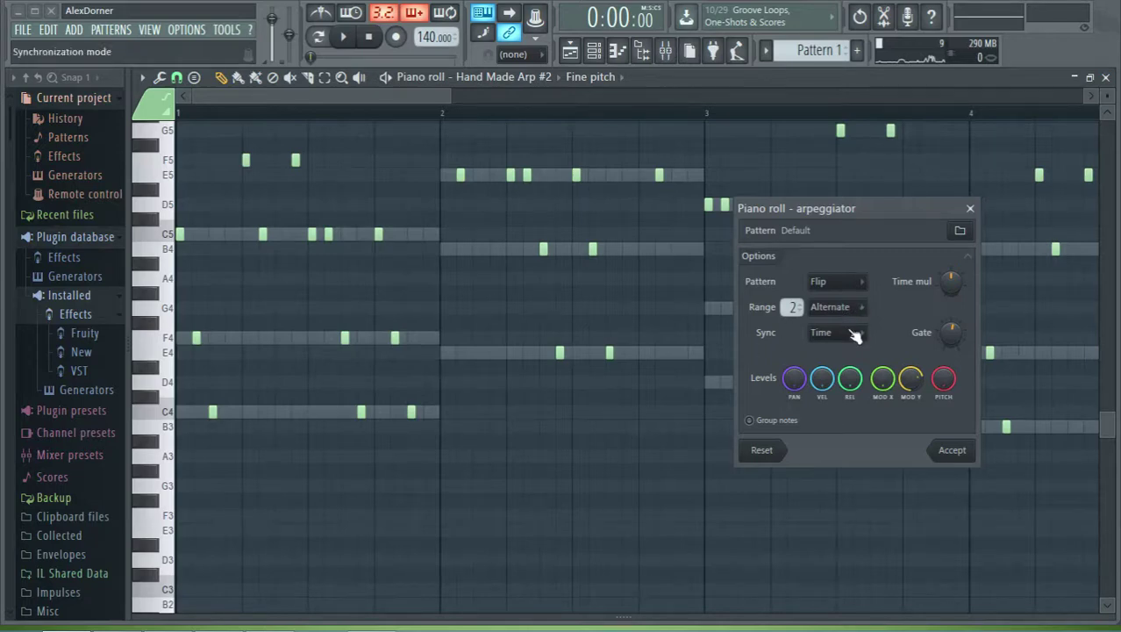
click(836, 281)
click(840, 299)
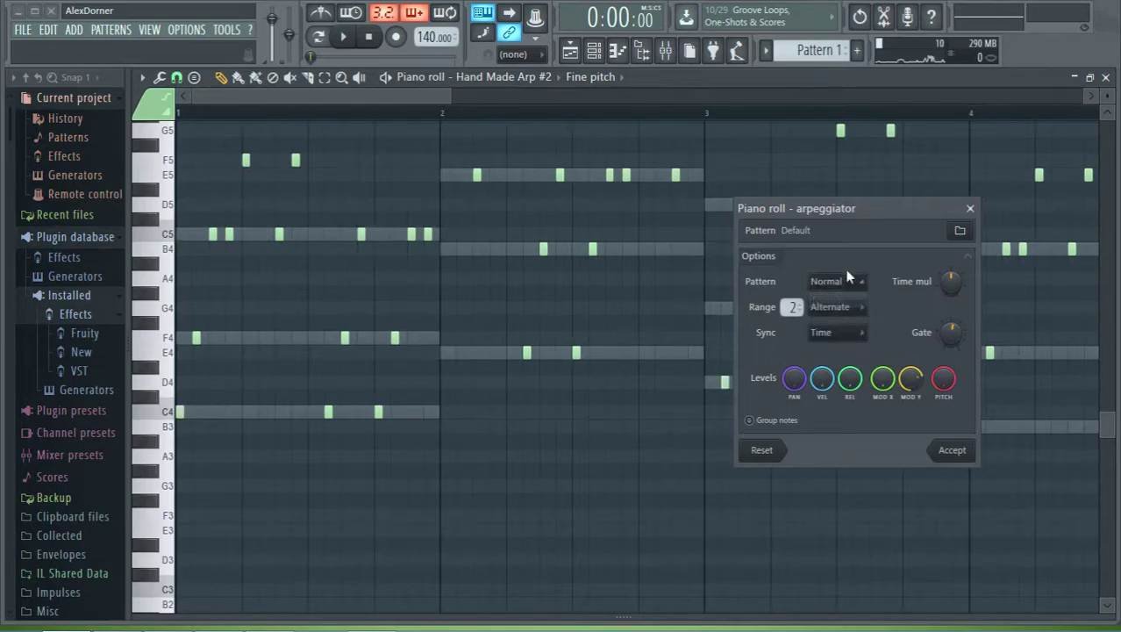
click(836, 333)
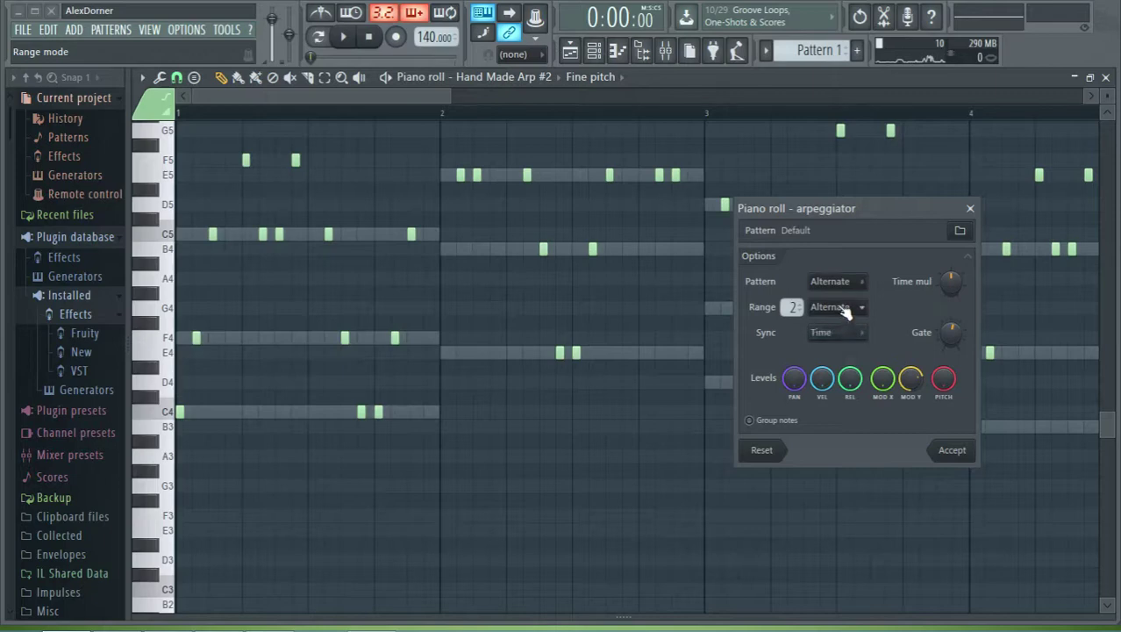
click(838, 341)
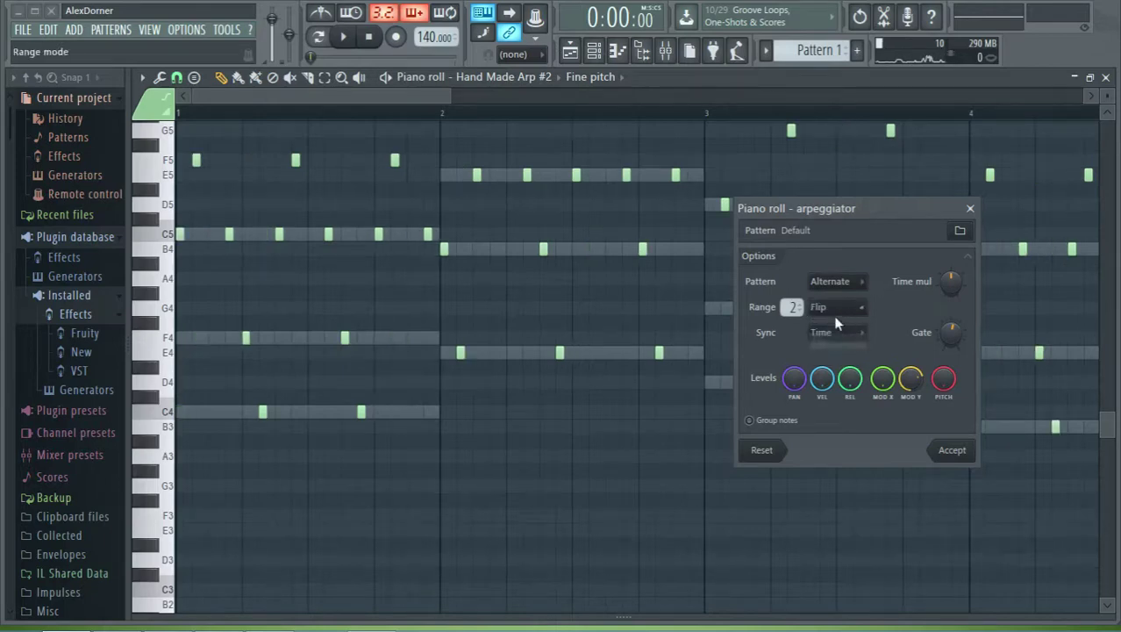
click(835, 325)
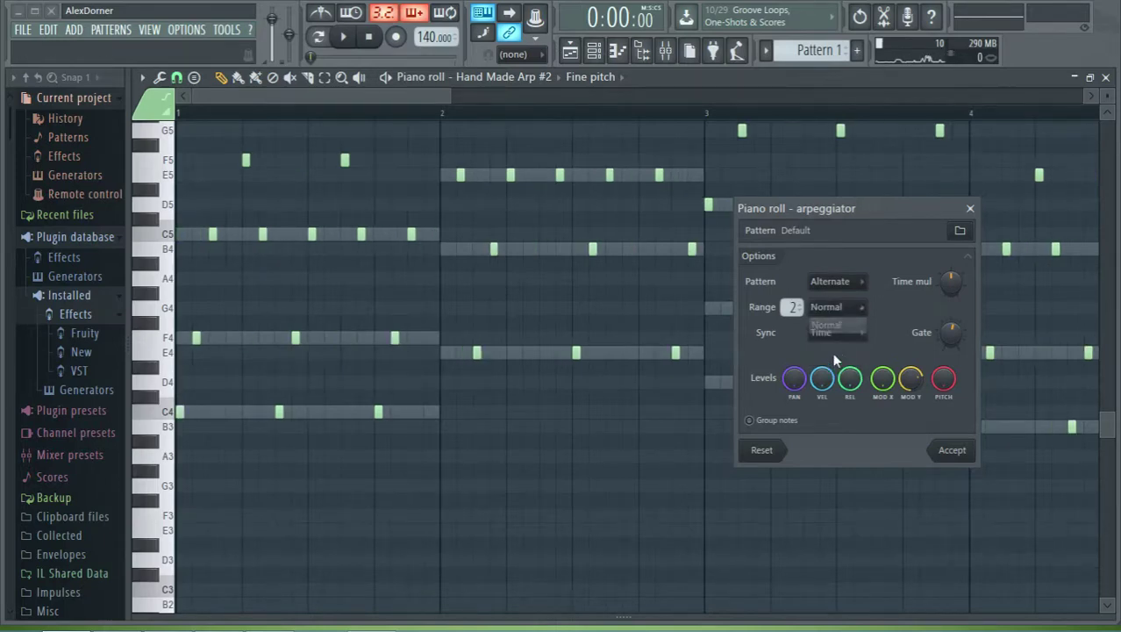
click(952, 450)
- Play back the arpeggiated notes, close the piano roll and rename the cloned channel as ARp Toold
scroll(725, 481, down, 3)
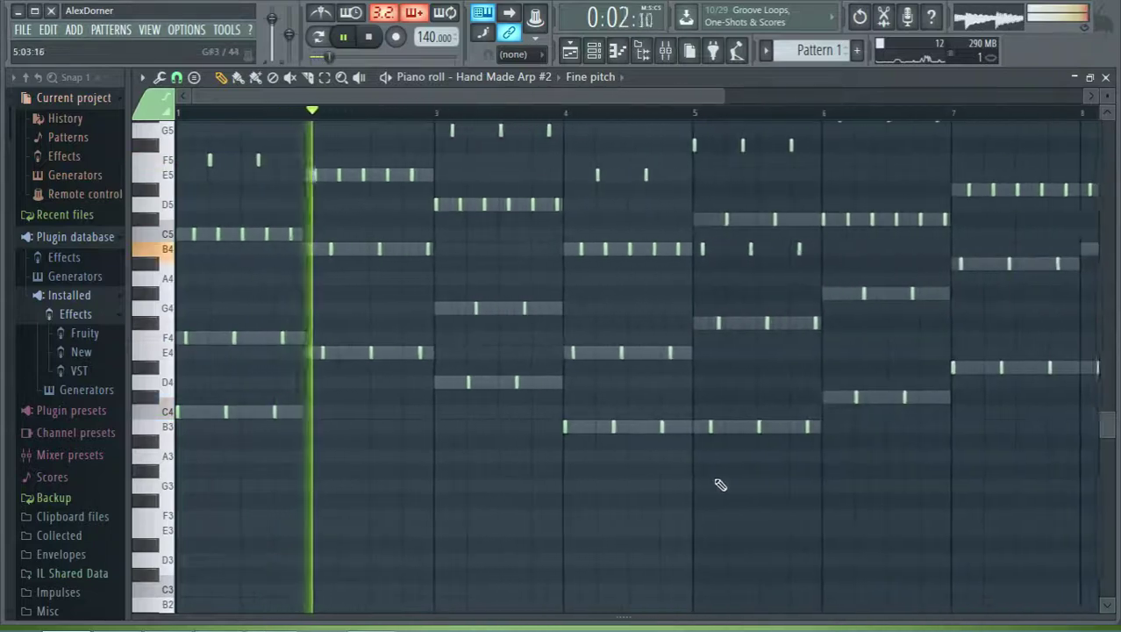
key(Escape)
middle_click(684, 400)
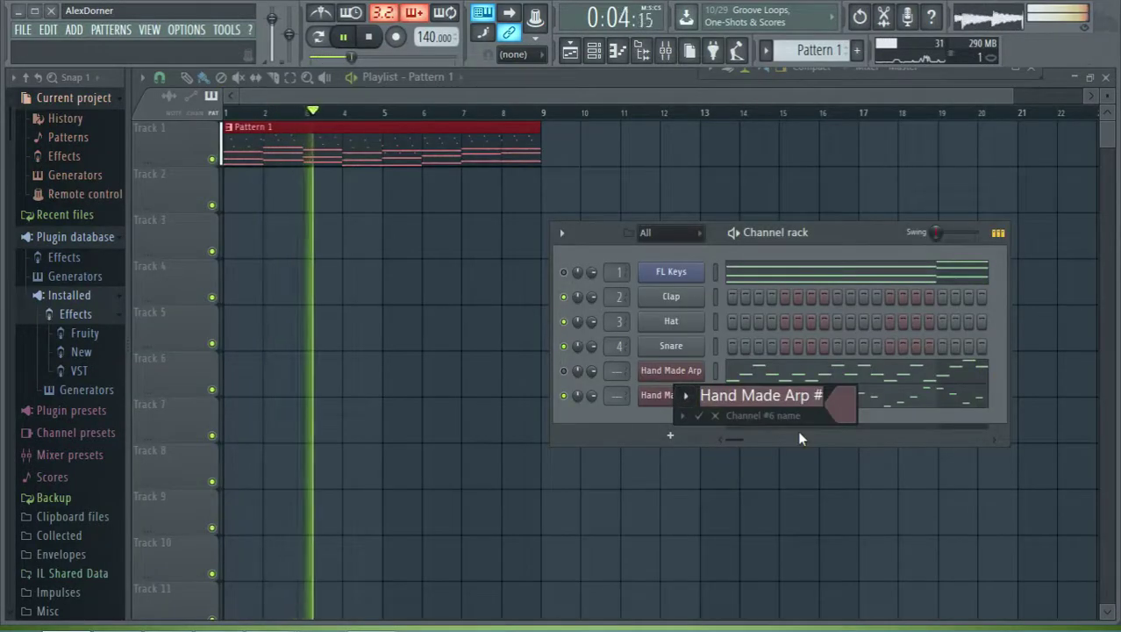
text(ARp Toold)
key(Return)
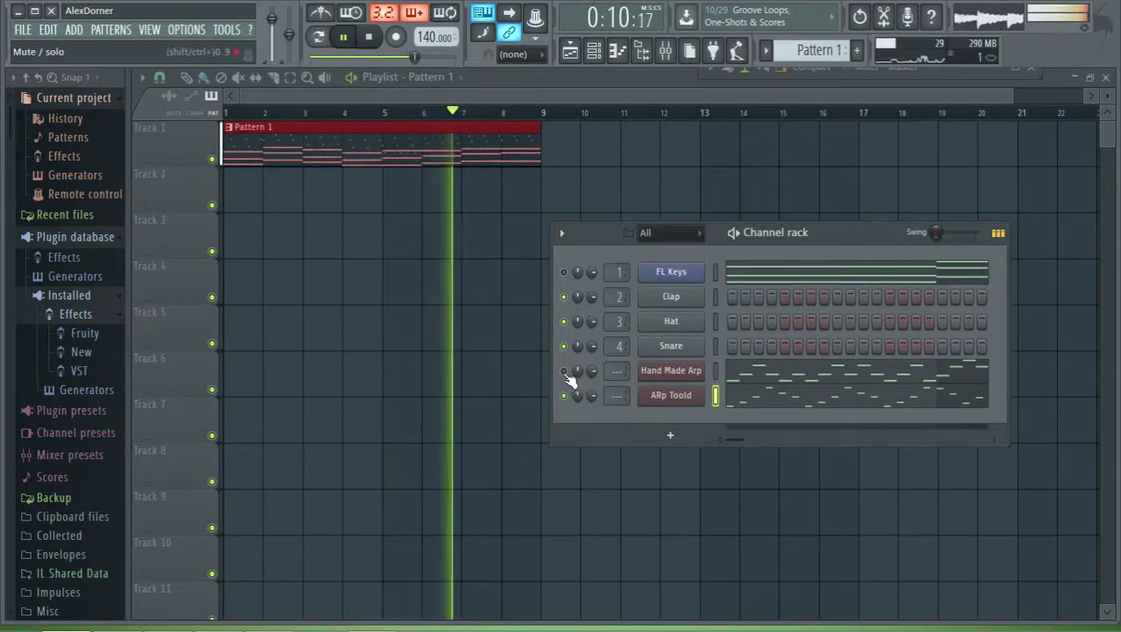
- Stop playback, then unmute the Hand Made Arp channel and mute ARp Toold
key(space)
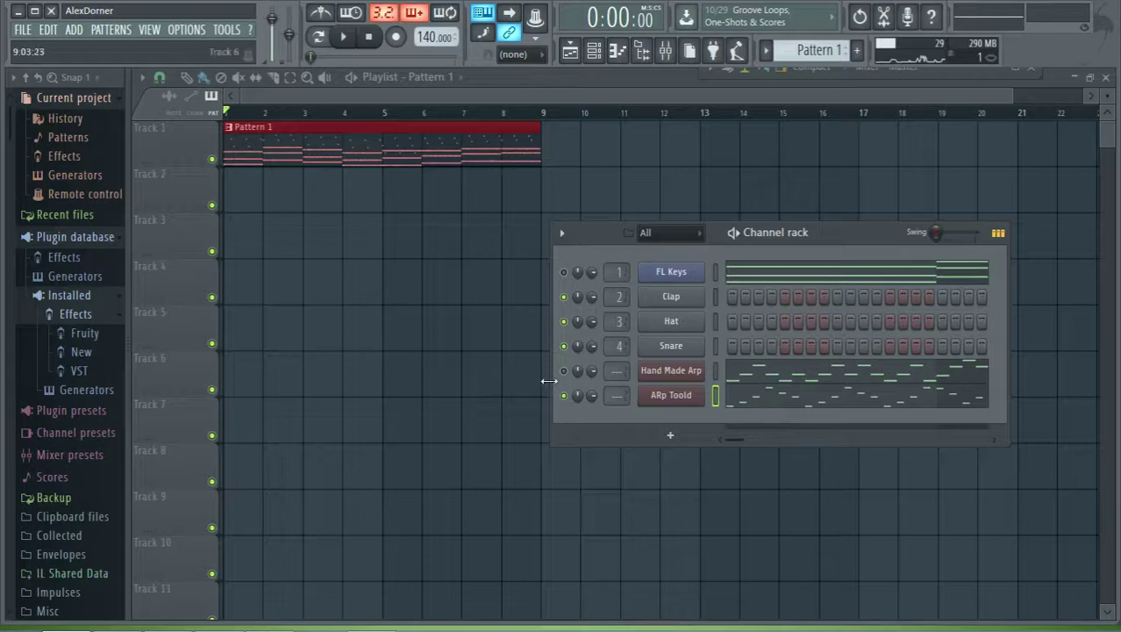
click(564, 370)
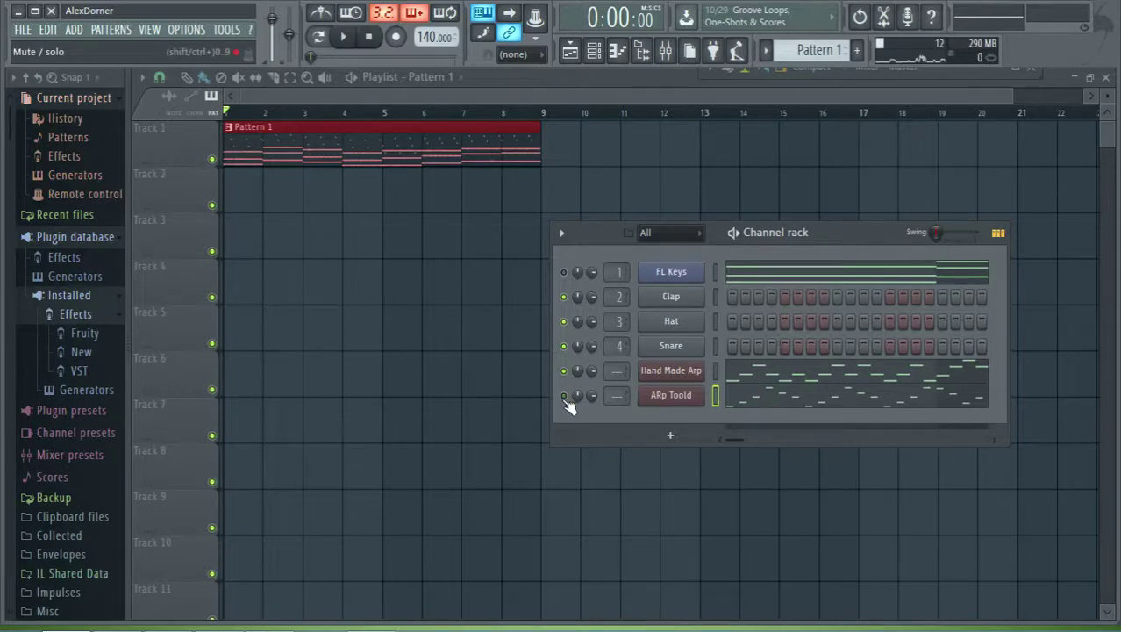
- Play back the Hand Made Arp channel while viewing its notes in the piano roll
key(space)
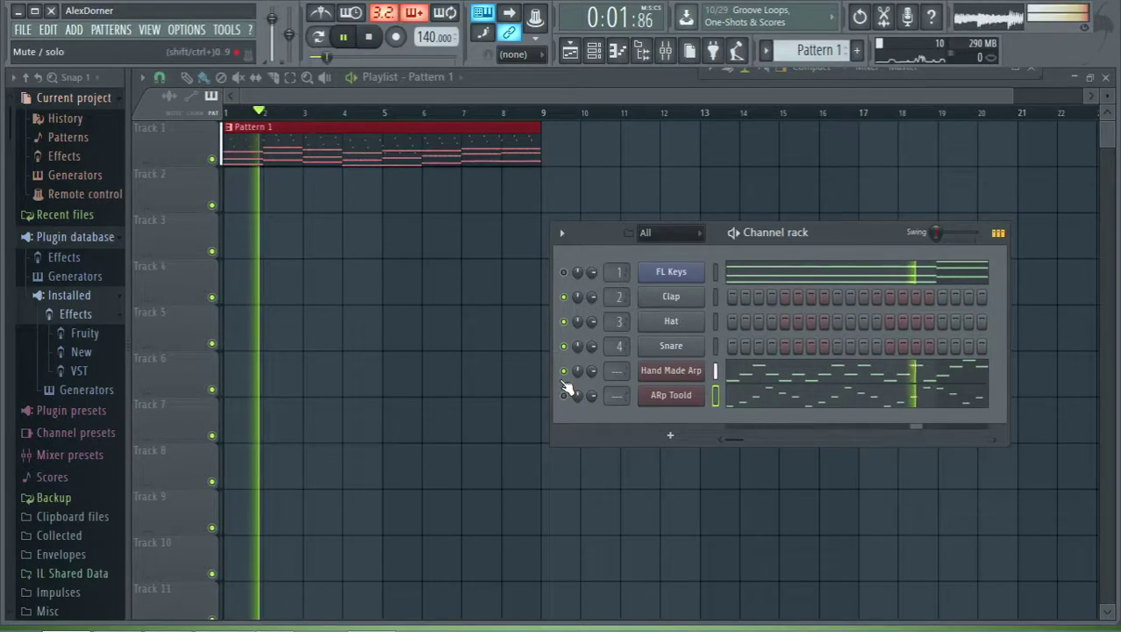
click(777, 374)
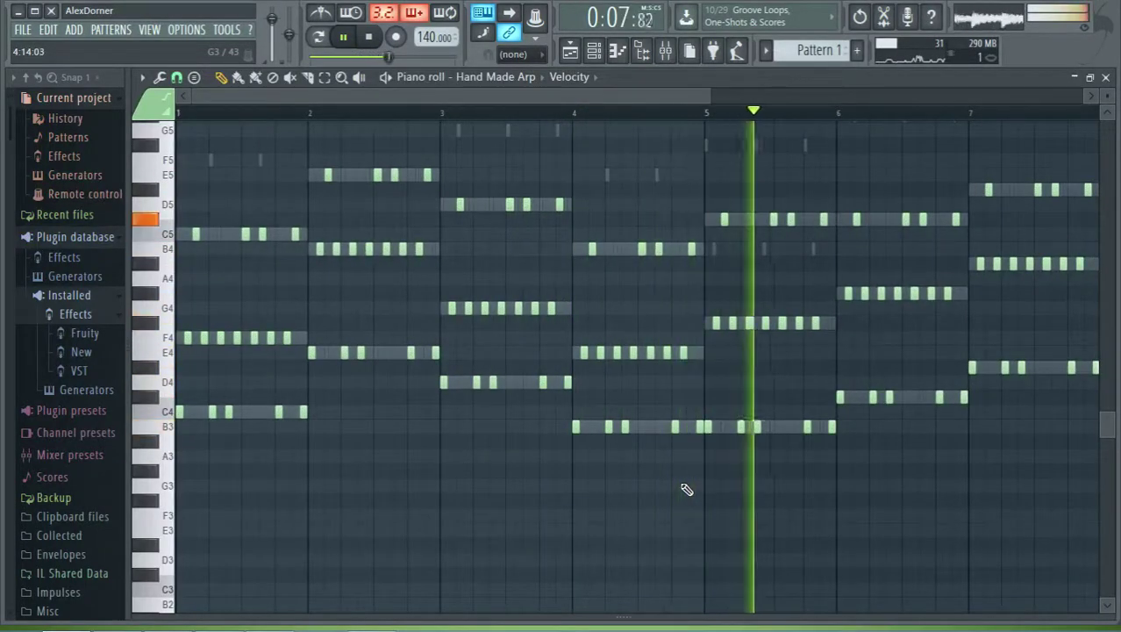
scroll(839, 456, down, 4)
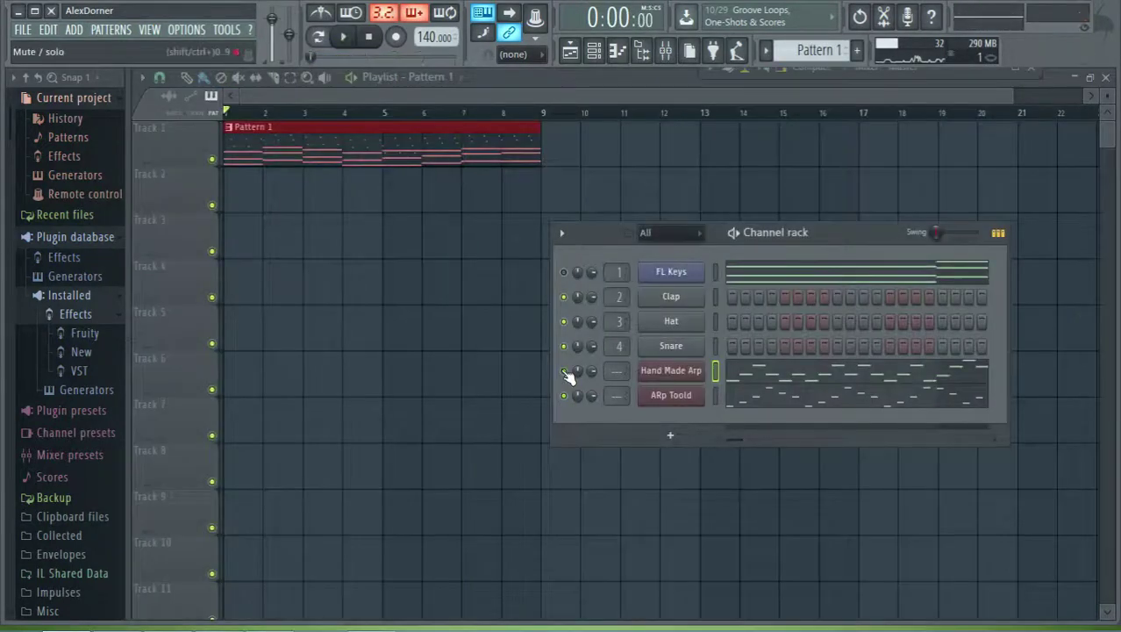
- Play back ARp Toold alone while viewing its piano roll notes, then replay Hand Made Arp for comparison
key(space)
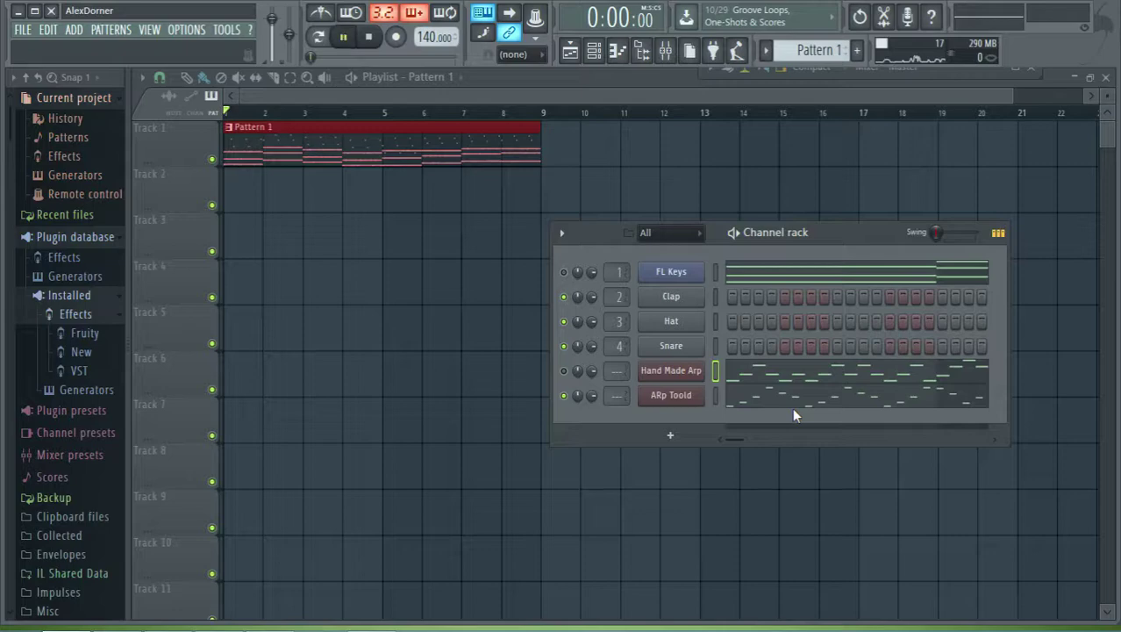
click(800, 403)
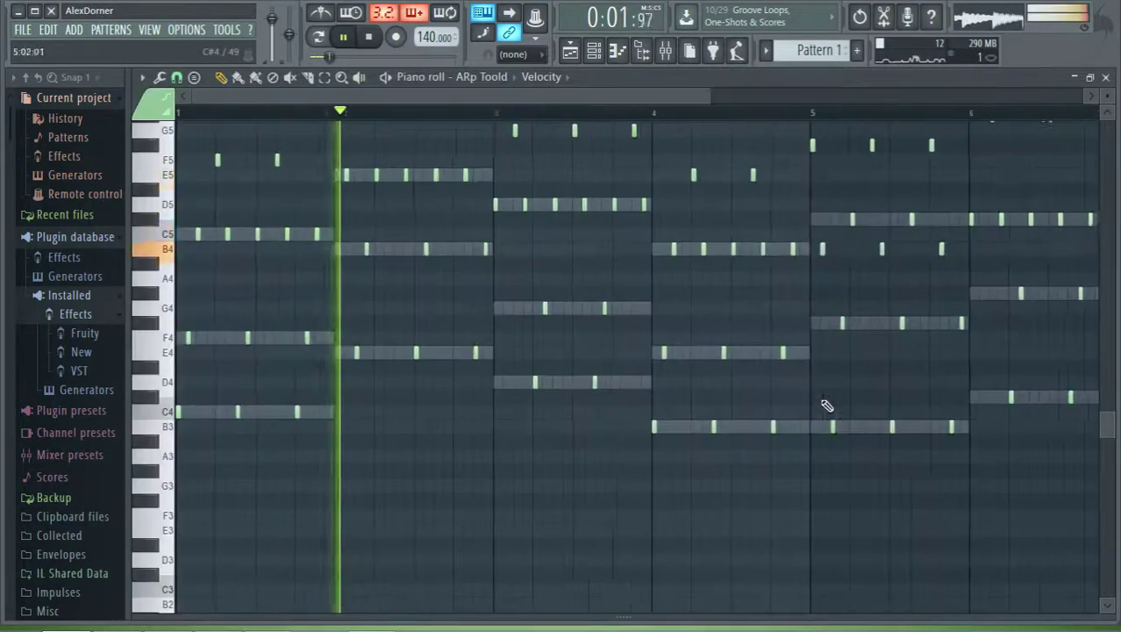
key(F7)
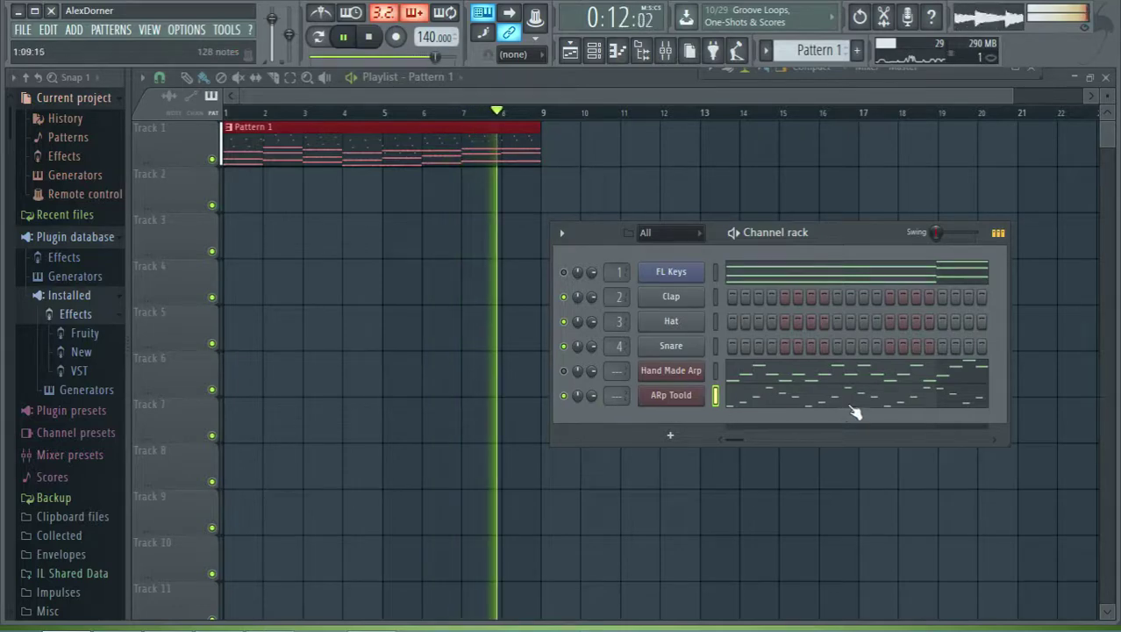
key(space)
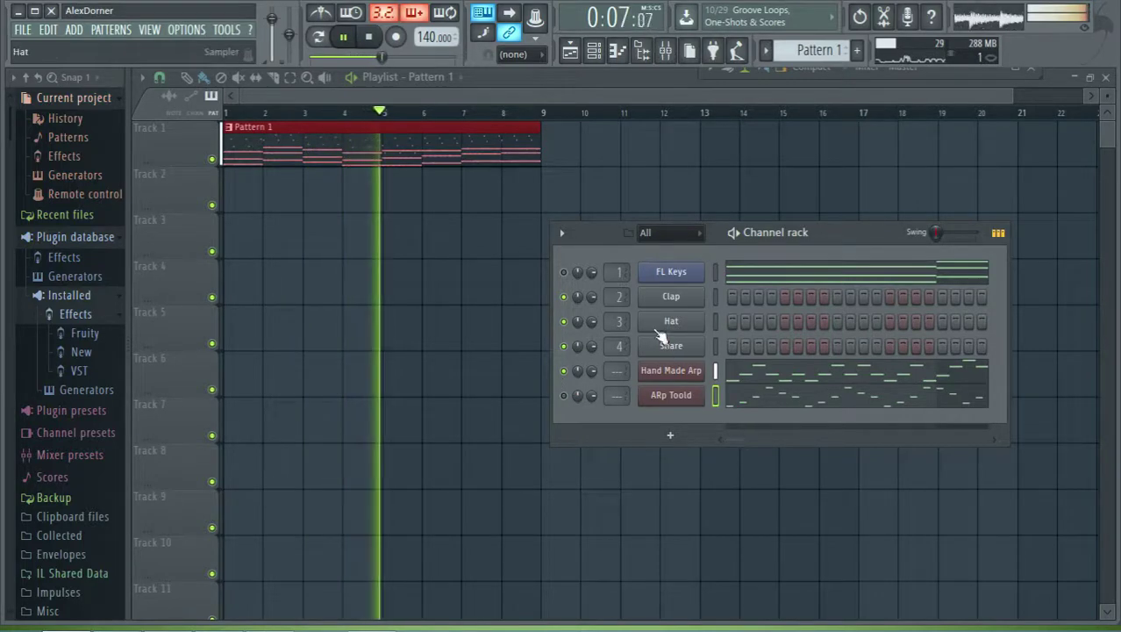
key(space)
- Raise the two middle C5 notes in bar 1 of Hand Made Arp to D#5 and F5
click(780, 379)
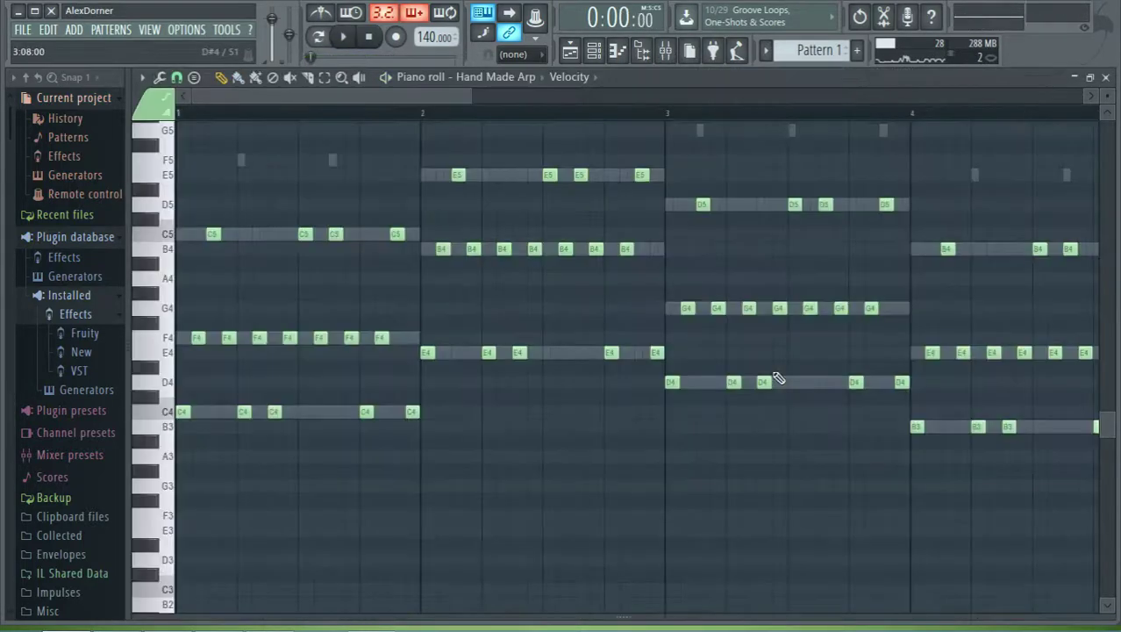
scroll(650, 475, down, 4)
scroll(648, 475, up, 4)
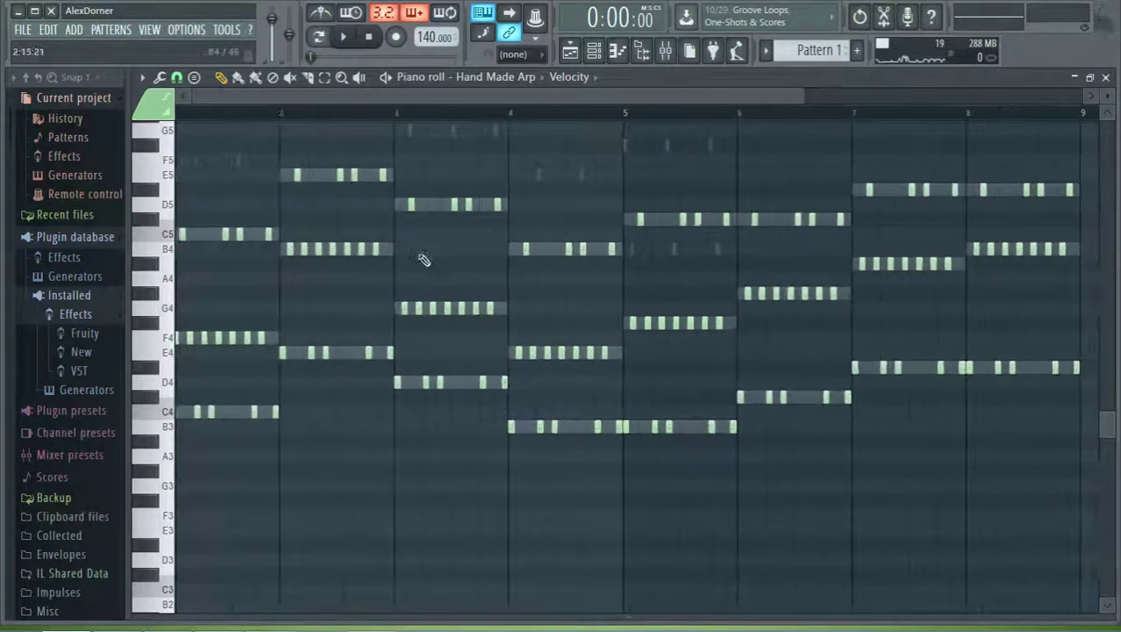
scroll(252, 312, up, 3)
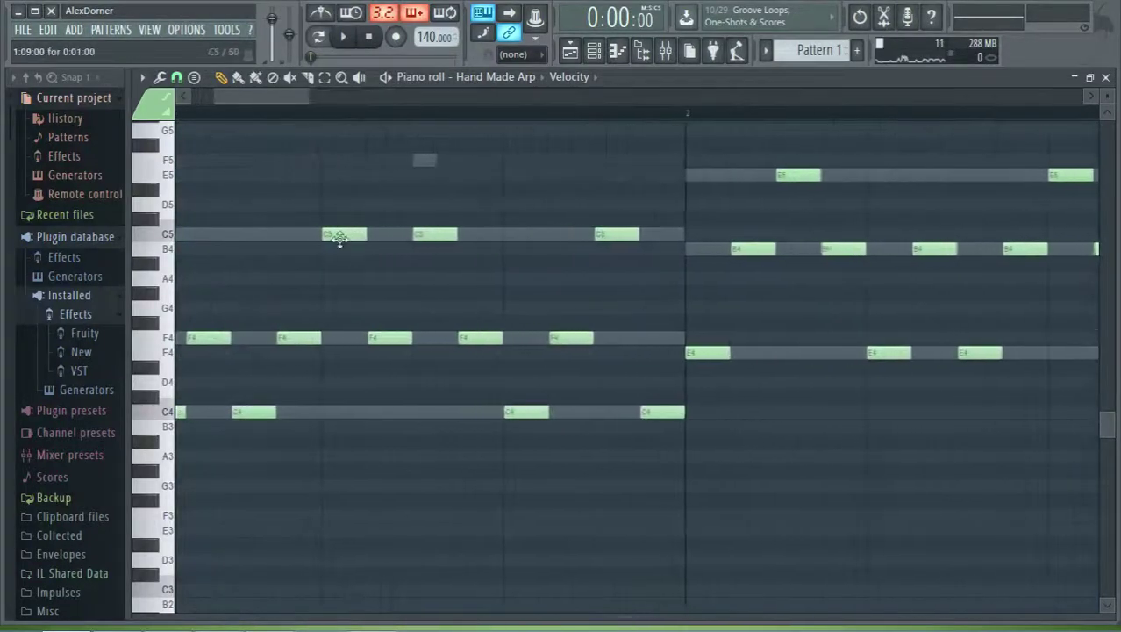
click(342, 205)
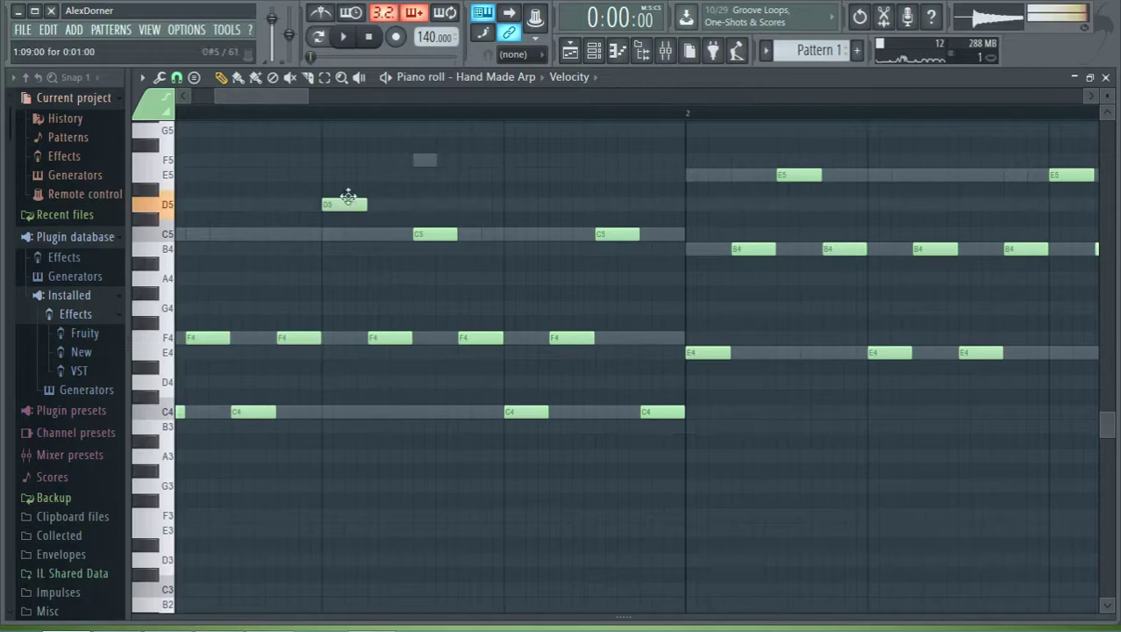
drag(346, 202, 350, 189)
drag(425, 234, 425, 158)
scroll(428, 315, down, 3)
- Play back the edited opening of the handmade arpeggio, then stop and close the piano roll
key(space)
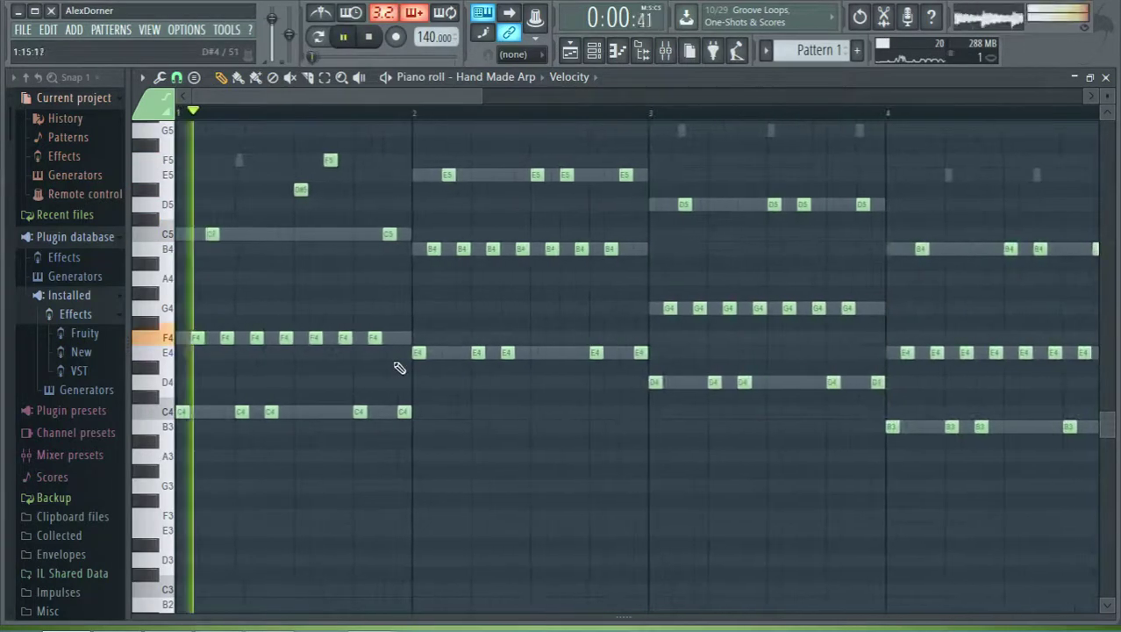
key(space)
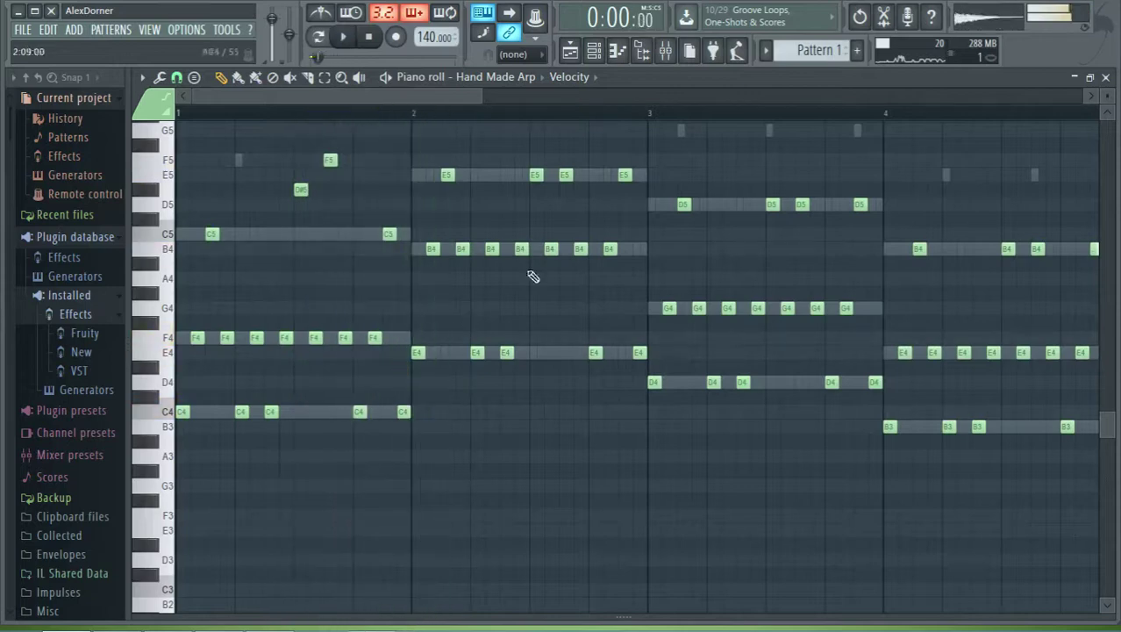
scroll(565, 220, up, 2)
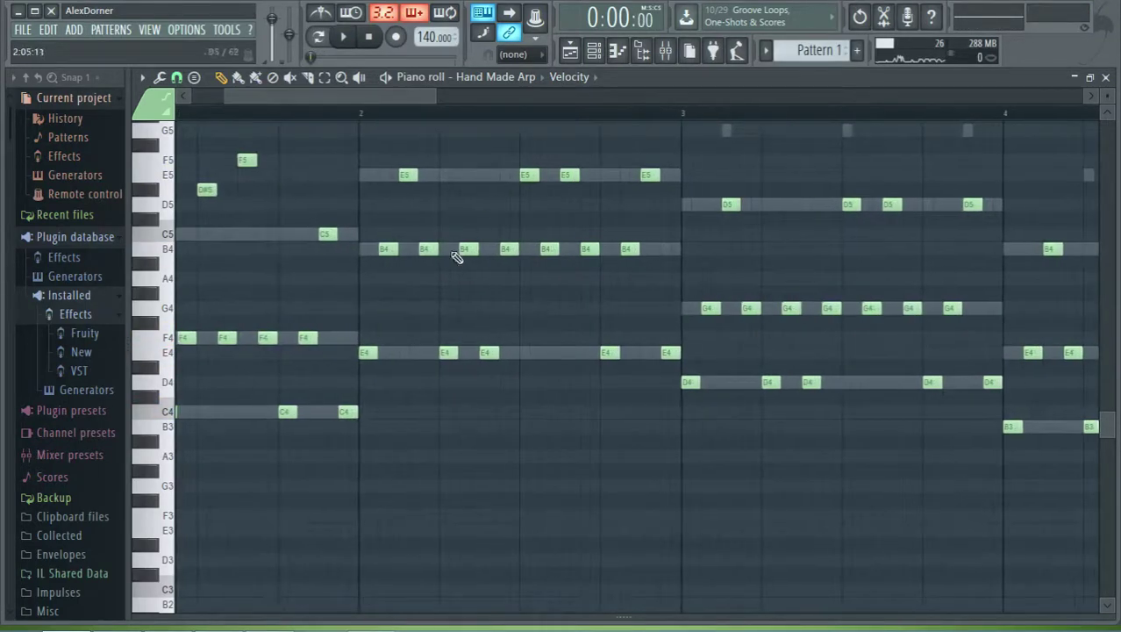
scroll(561, 493, down, 3)
key(Escape)
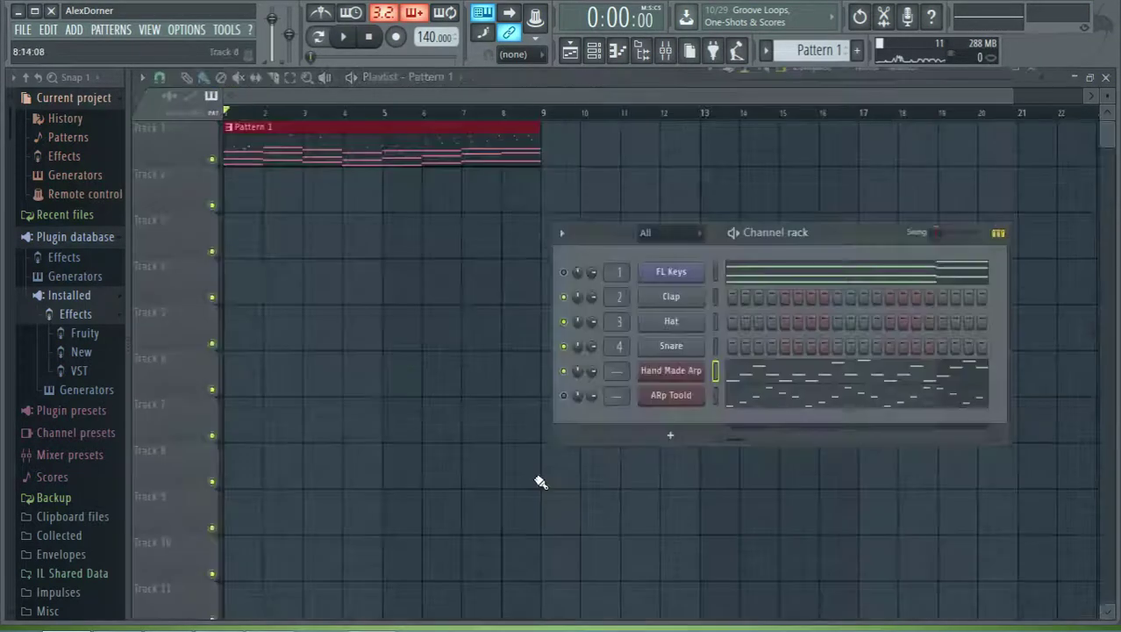
- Open the ARp Toold notes and undo the recent note moves and mute changes
click(741, 399)
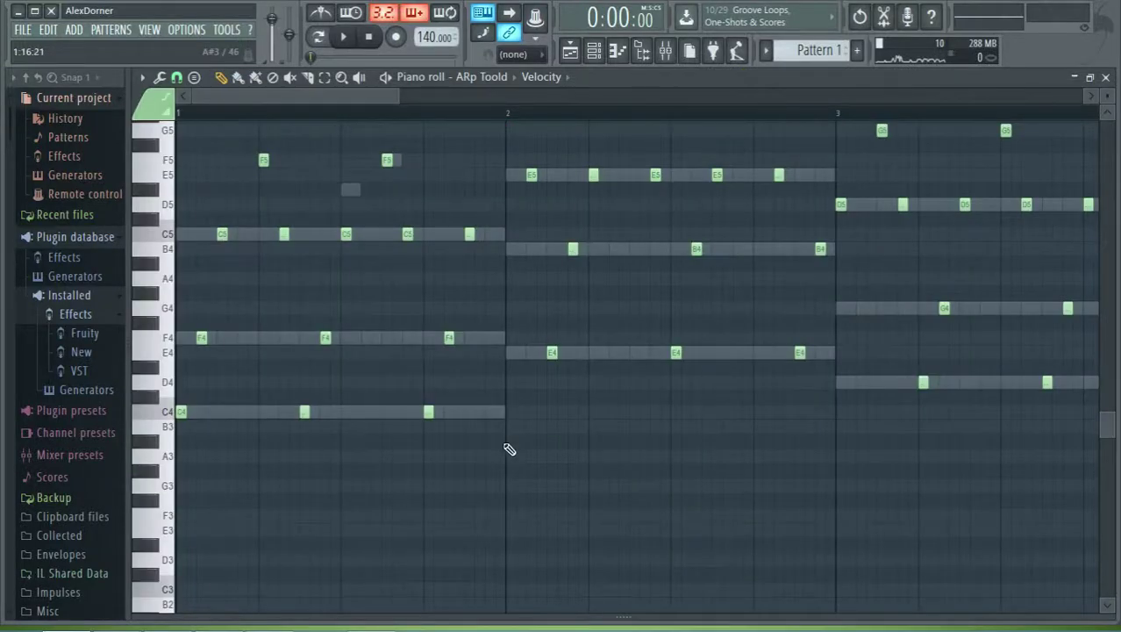
key(ctrl+alt+z)
key(ctrl+alt+z)
key(ctrl+alt+z)
key(ctrl+alt+z)
key(ctrl+alt+z)
key(ctrl+alt+z)
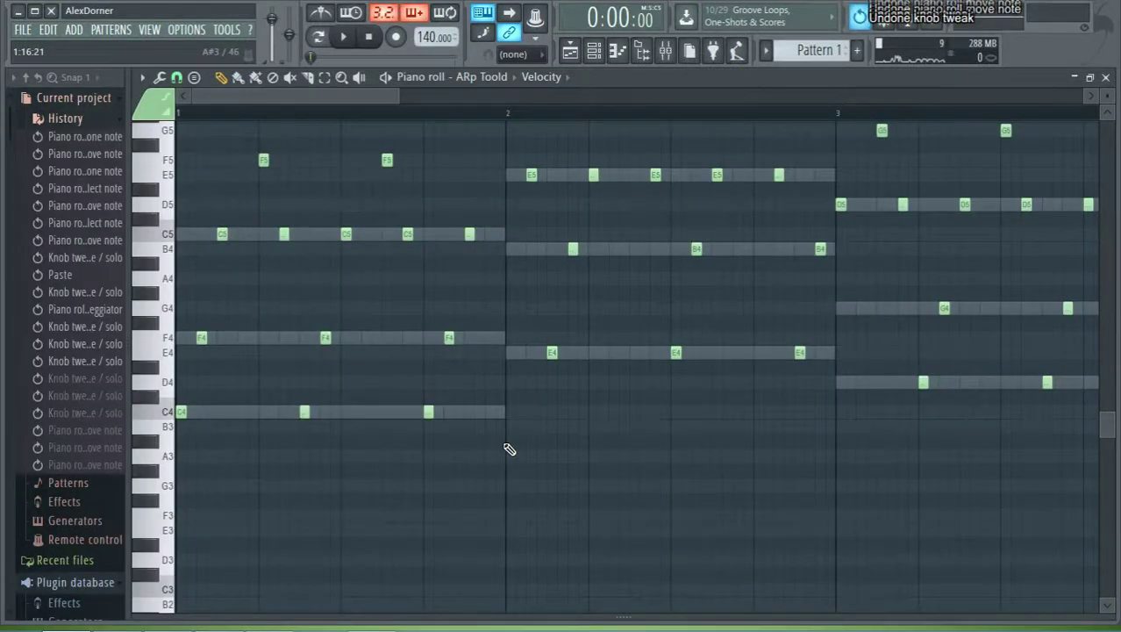
- Lower the two F5 notes in bar 1 of ARp Toold to C5 and close the piano roll
key(Escape)
click(756, 402)
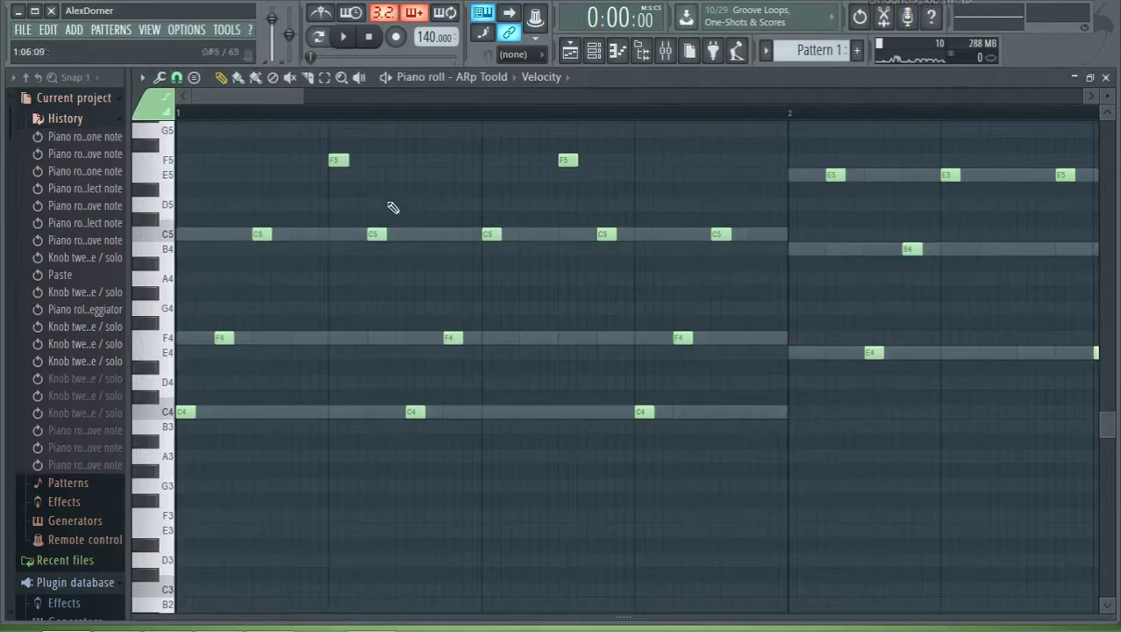
drag(349, 170, 344, 246)
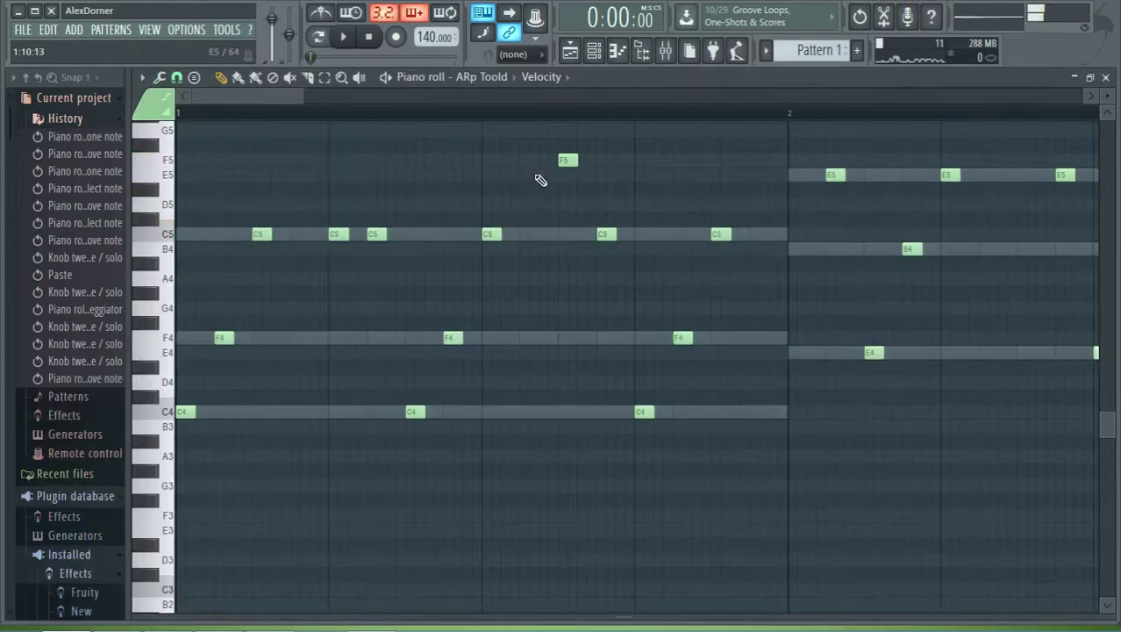
drag(569, 161, 569, 233)
key(Escape)
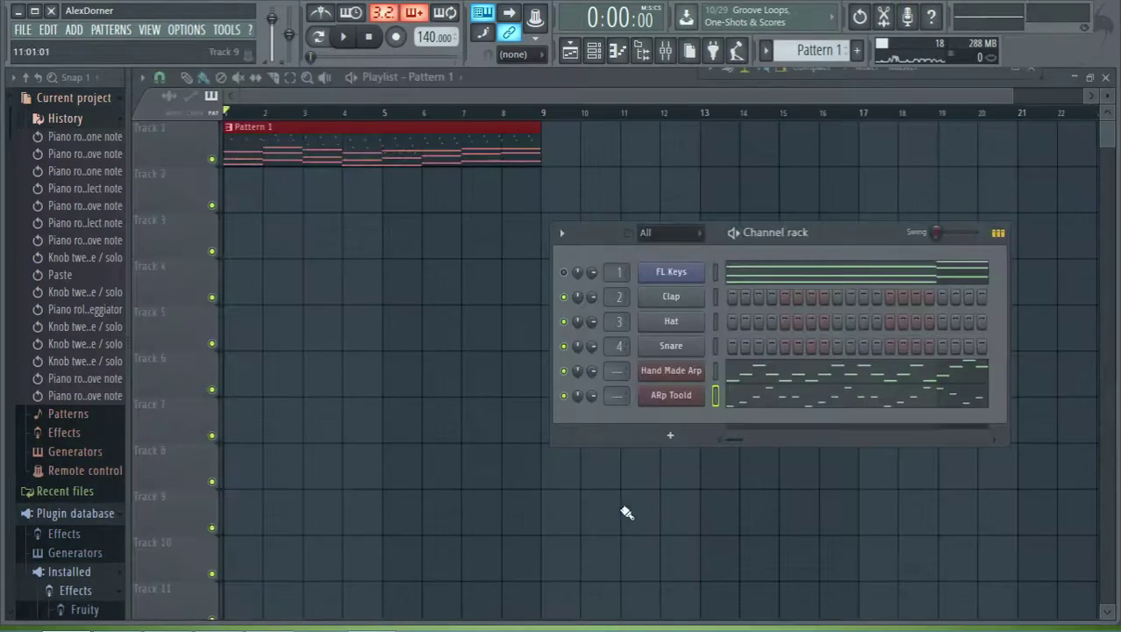
- Solo the ARp Toold channel and delete all of its notes in the piano roll
right_click(565, 395)
click(747, 407)
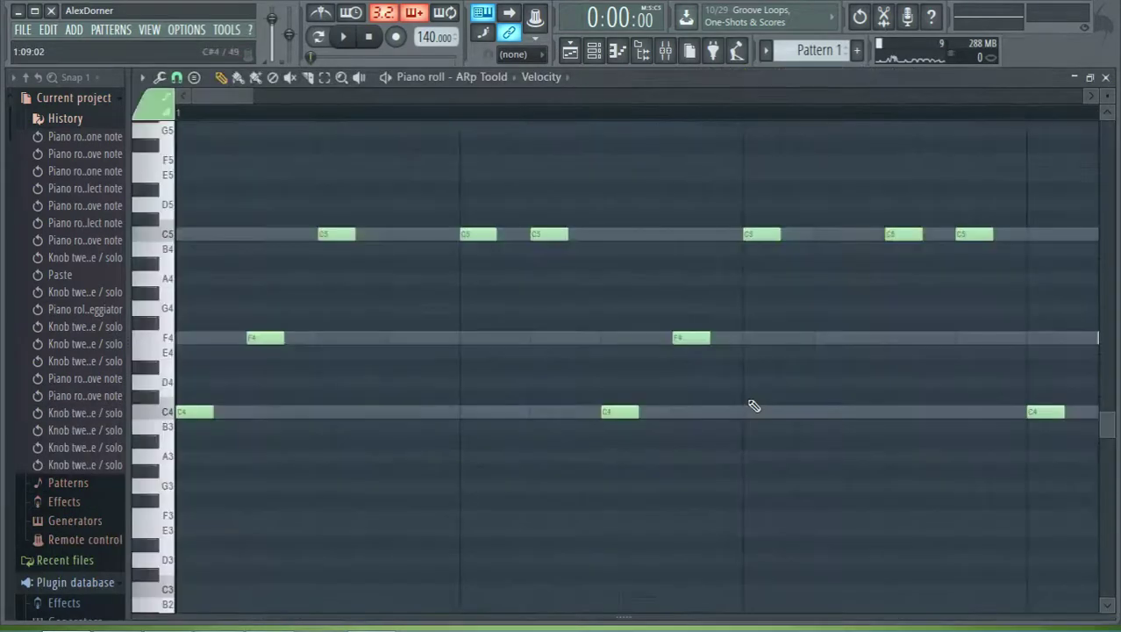
key(Escape)
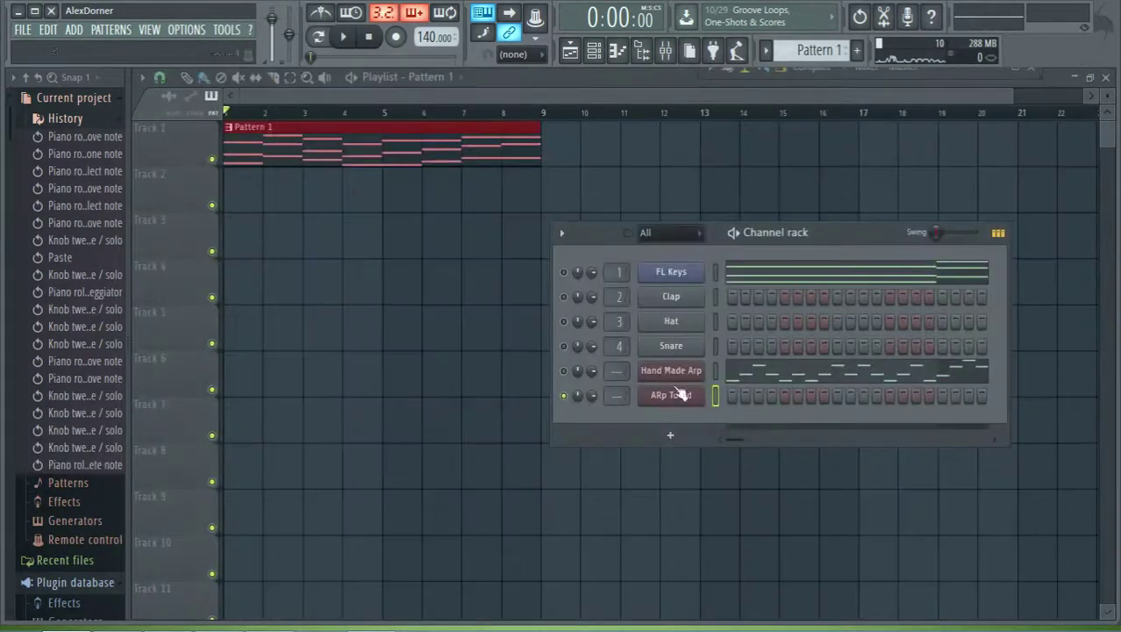
- Load the Flute user preset in Serum for Hand Made Arp, then solo that channel and play it back
click(672, 371)
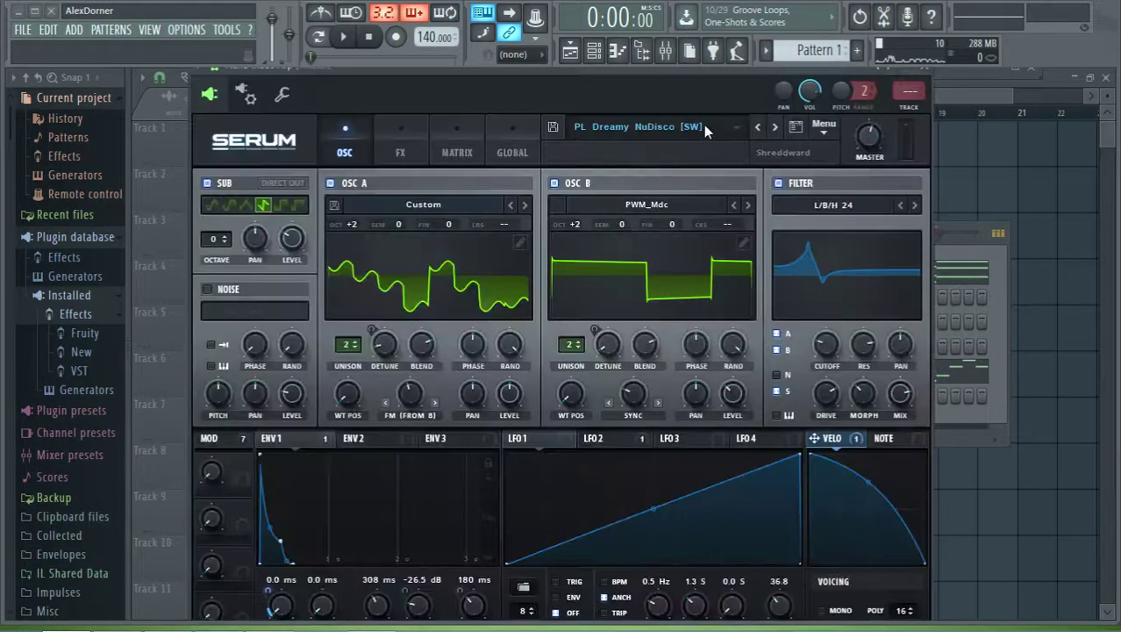
click(704, 126)
mouse_move(662, 346)
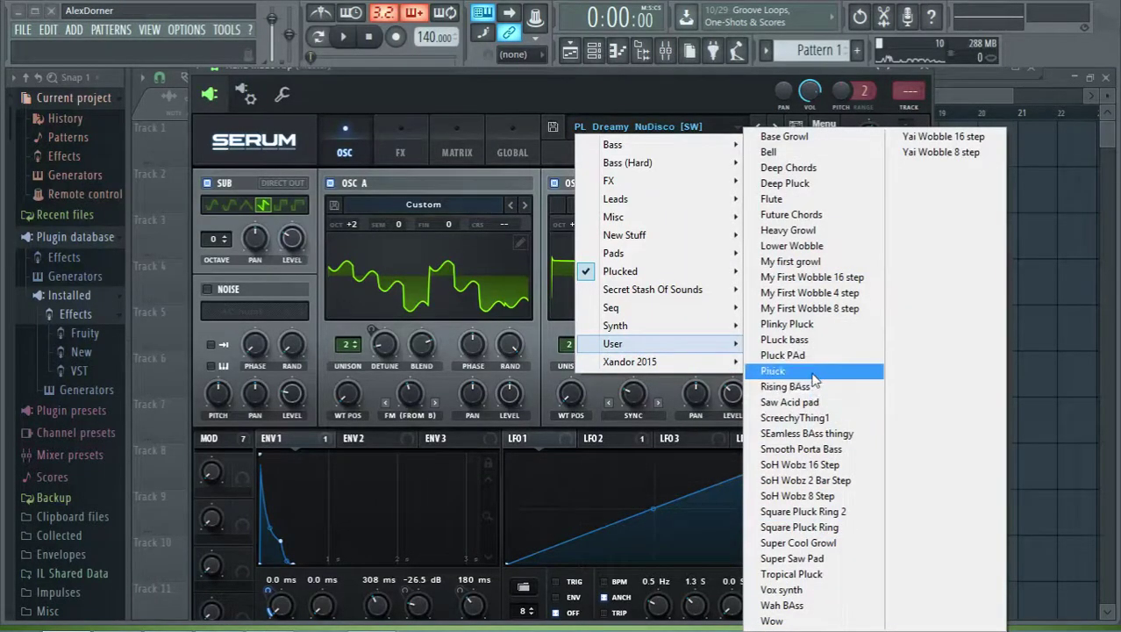
click(785, 198)
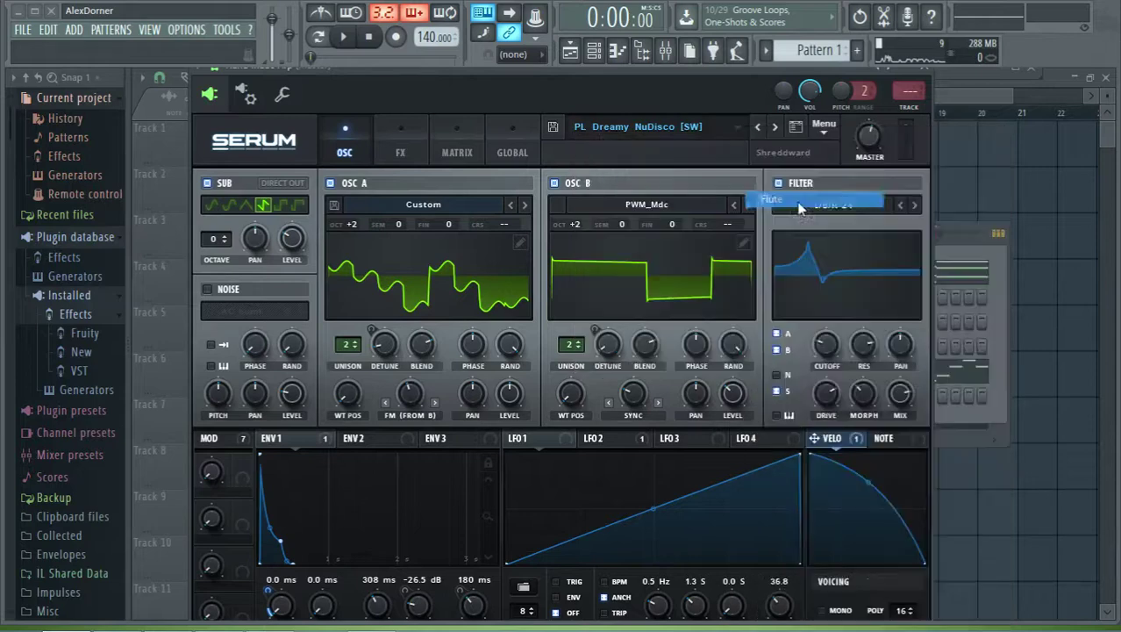
click(931, 78)
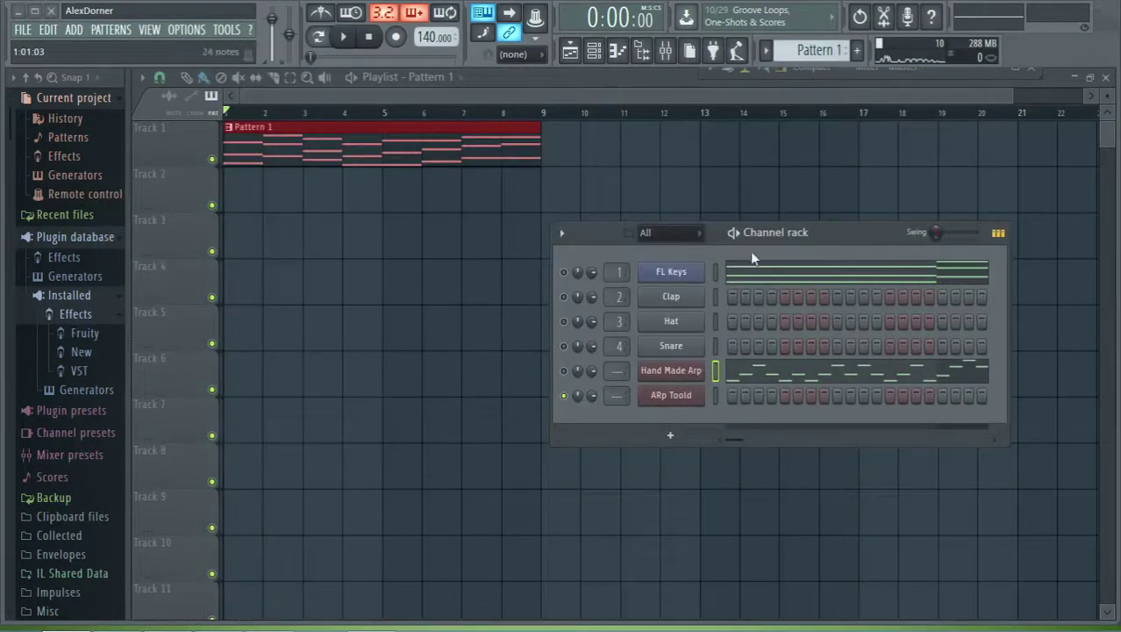
drag(803, 232, 612, 156)
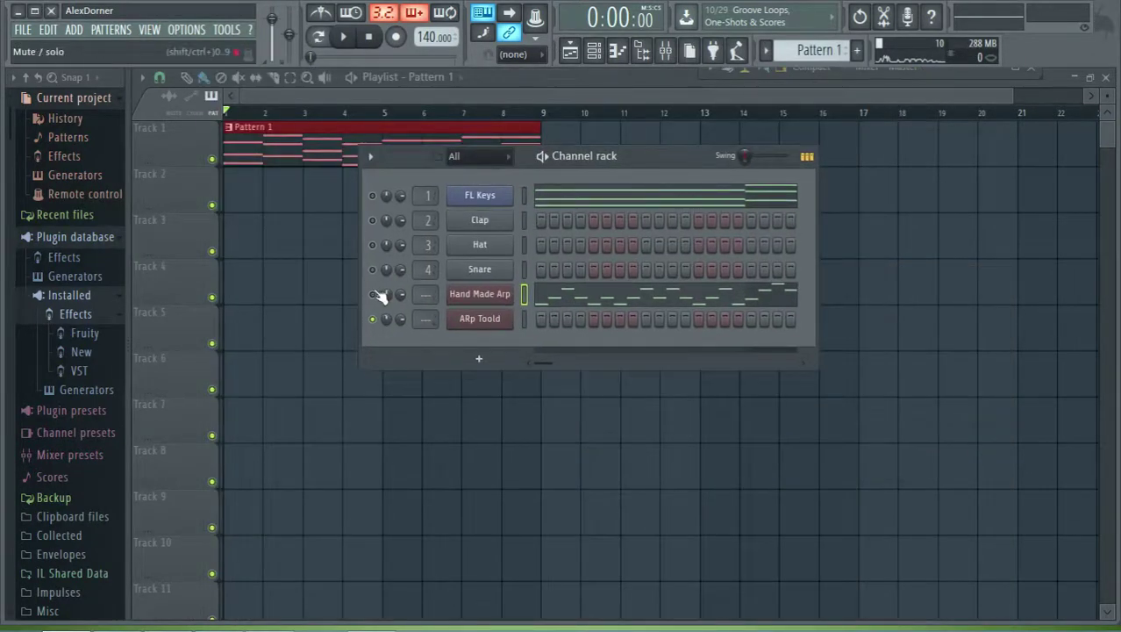
key(space)
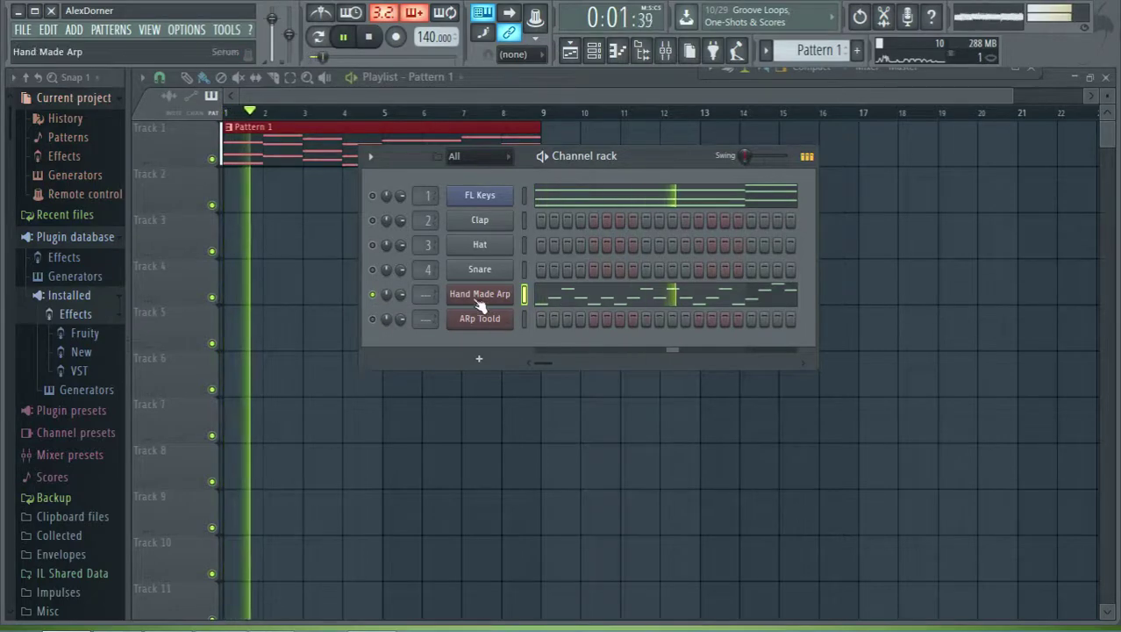
- Switch the Hand Made Arp synth to the Deep Pluck user preset during playback
click(482, 298)
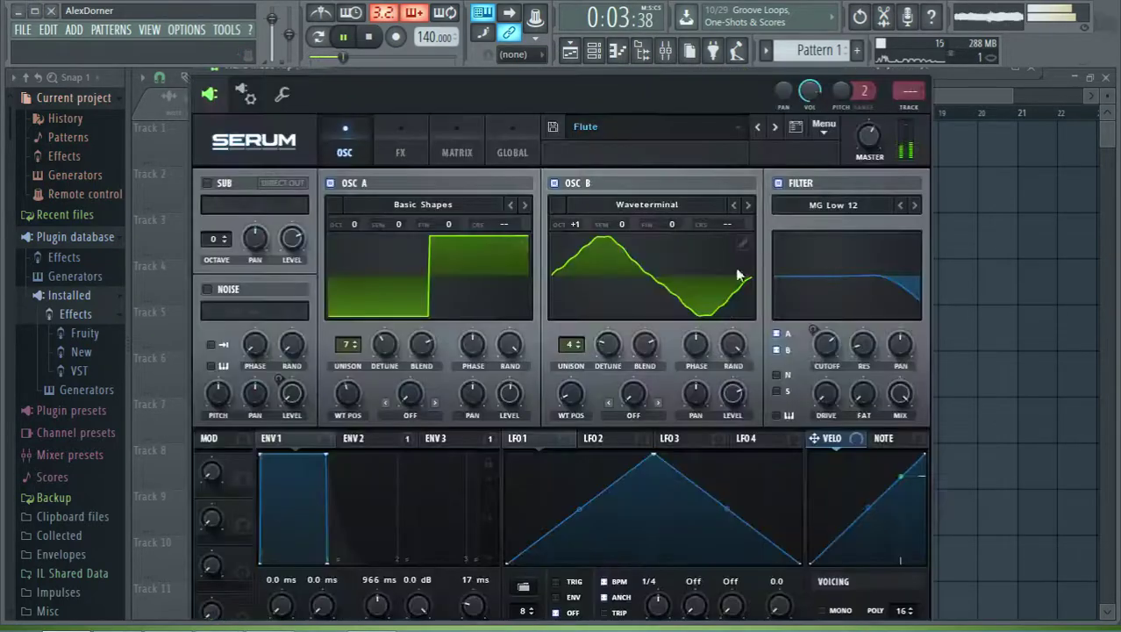
click(730, 128)
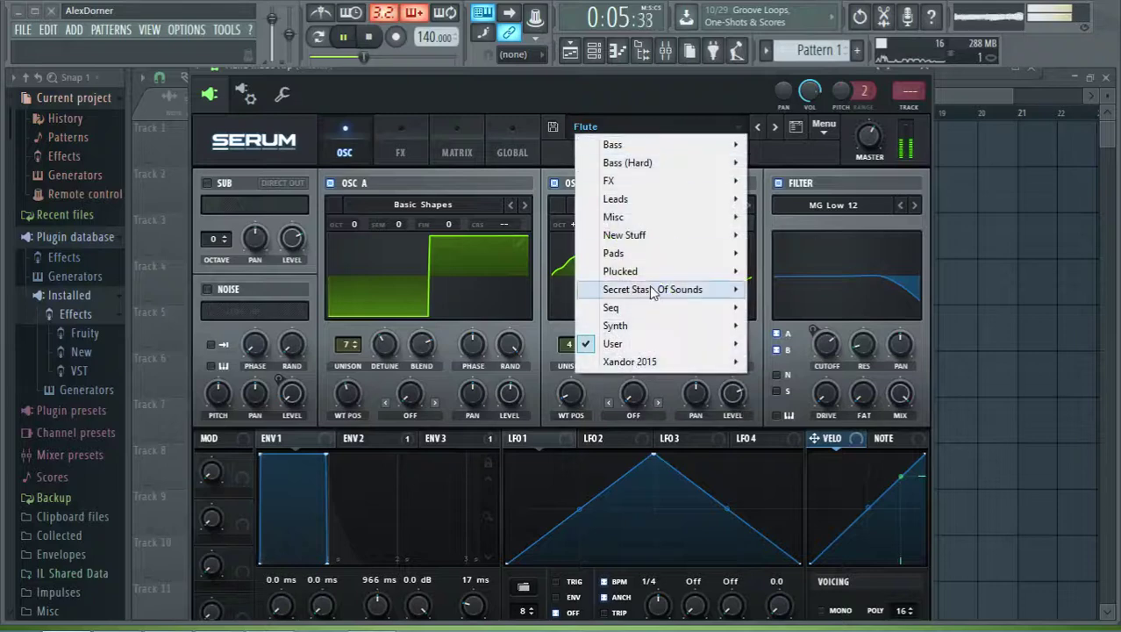
mouse_move(636, 348)
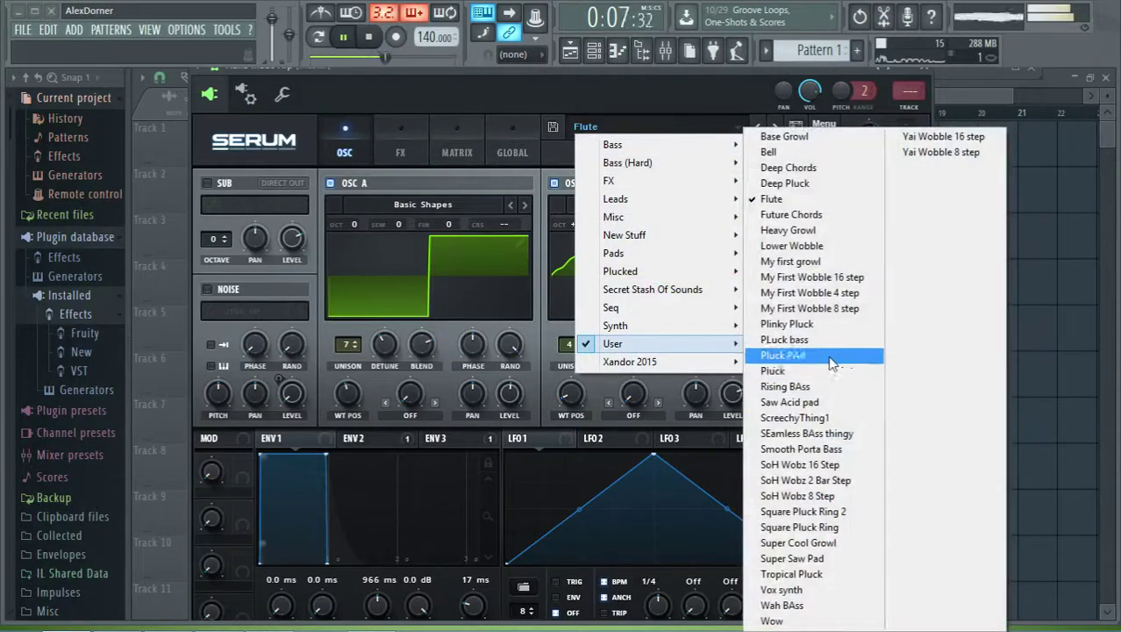
click(789, 183)
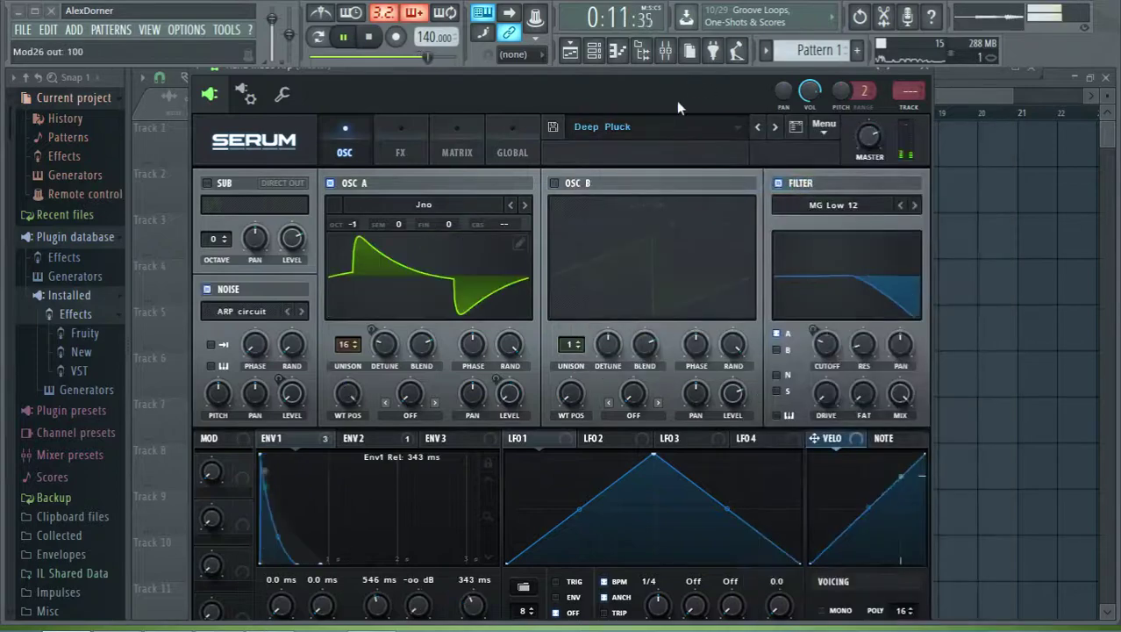
drag(676, 100, 726, 138)
- Switch the Hand Made Arp synth to the Vox synth user preset during playback
click(744, 131)
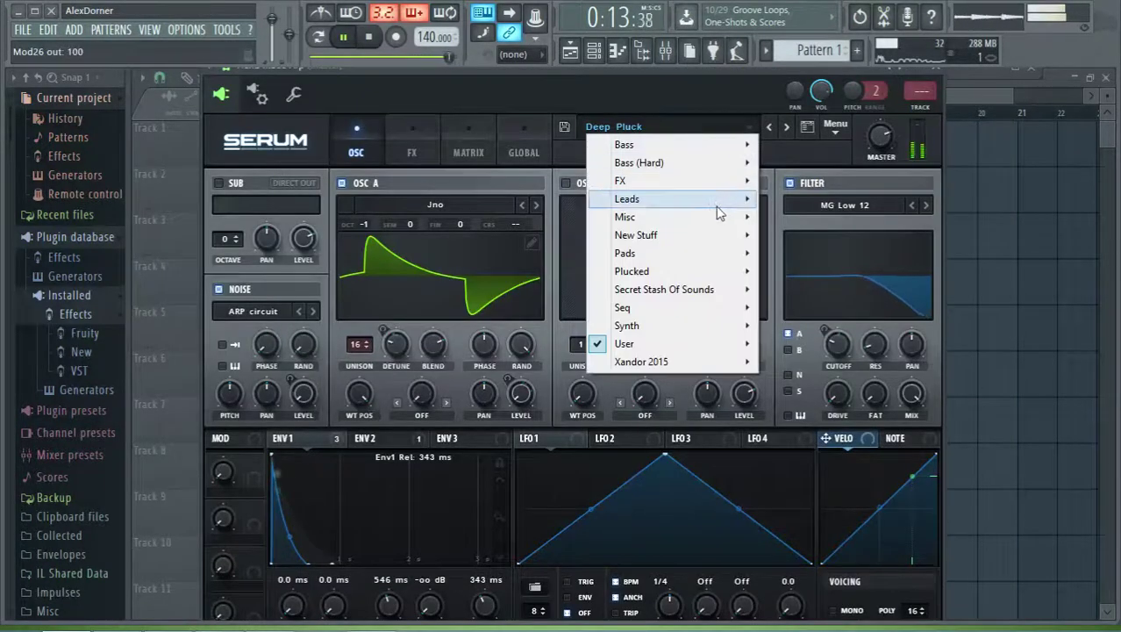
mouse_move(650, 343)
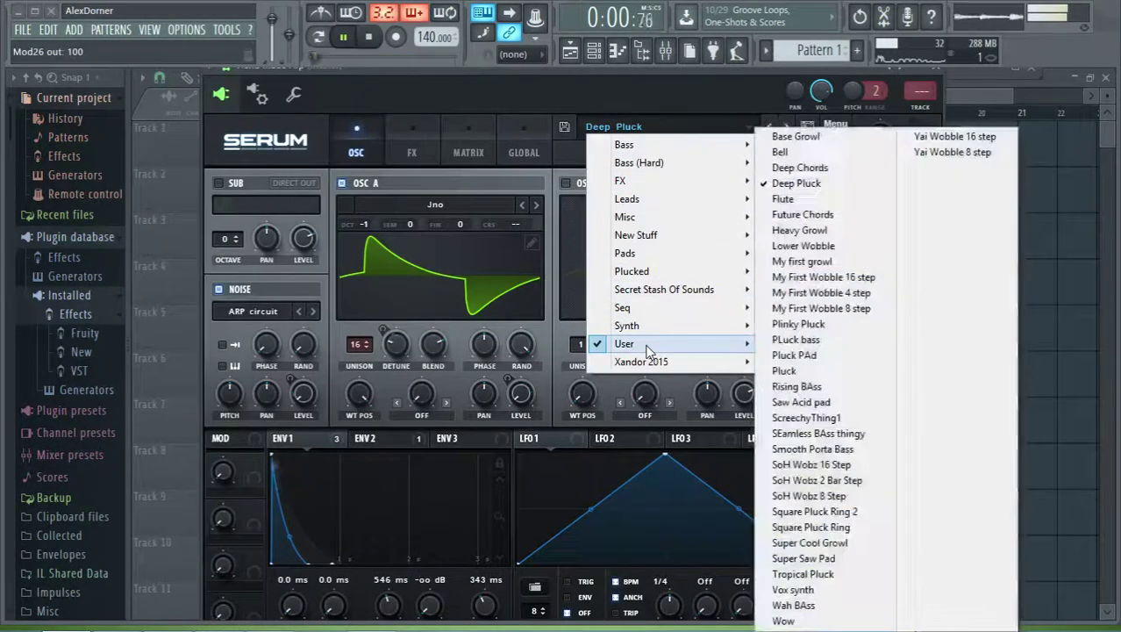
click(801, 591)
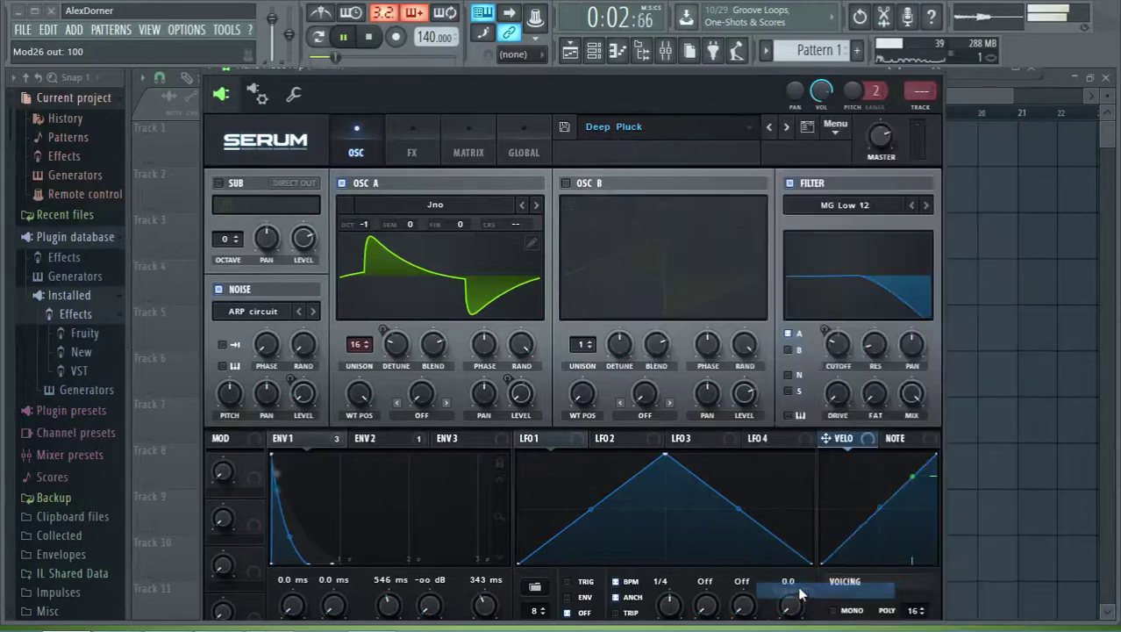
- Switch the Hand Made Arp synth to the Tropical Pluck user preset during playback, then stop playback
click(729, 126)
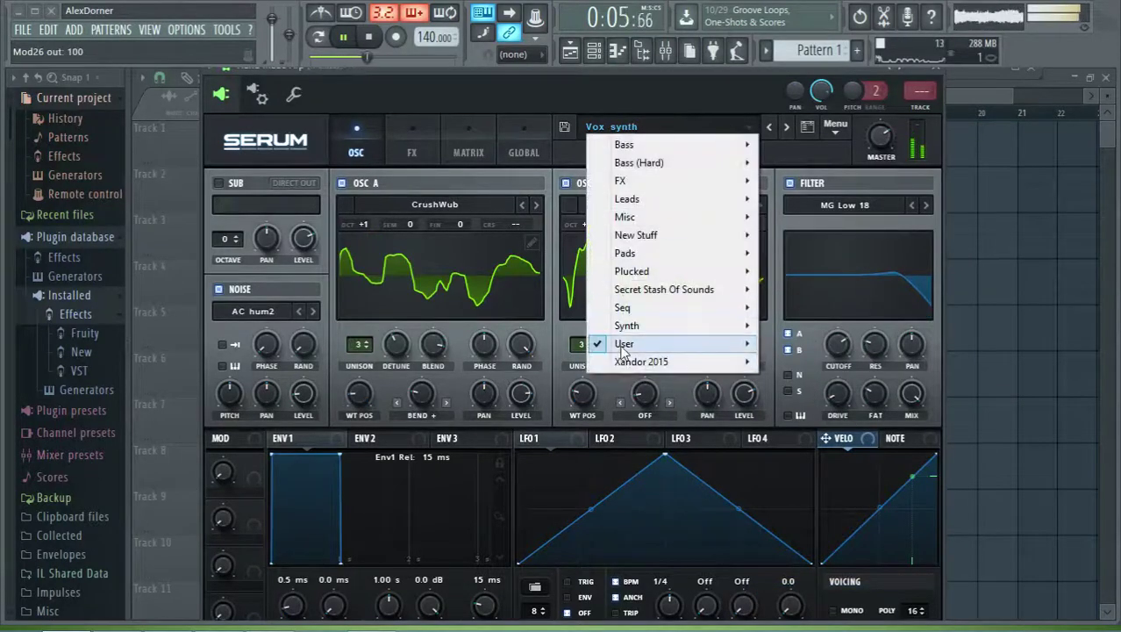
mouse_move(623, 347)
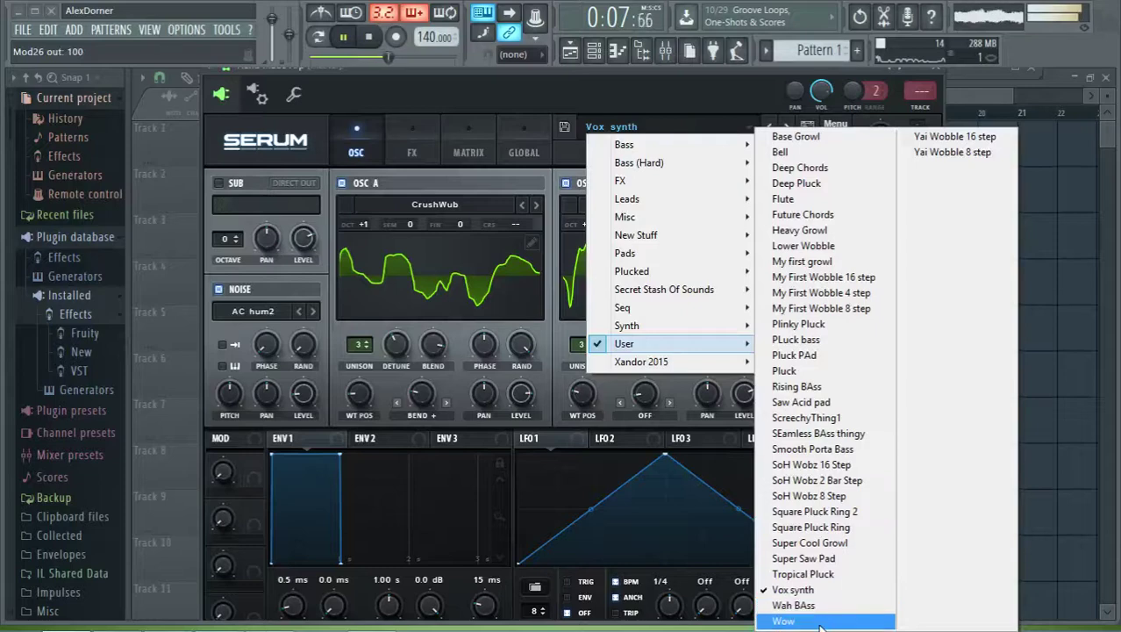
click(815, 575)
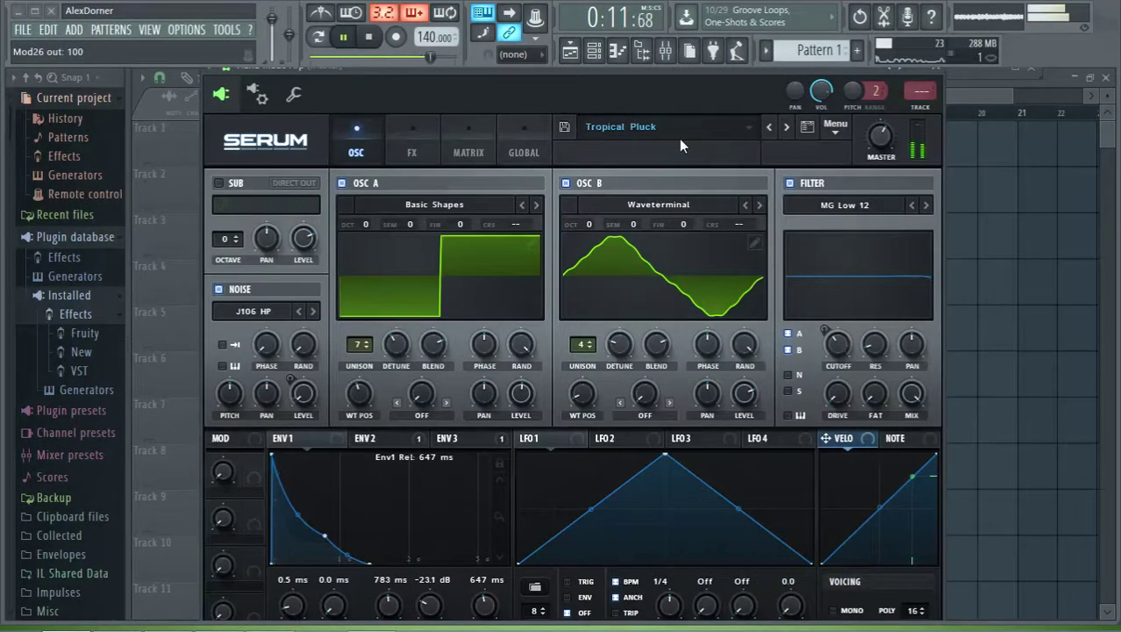
drag(671, 90, 699, 90)
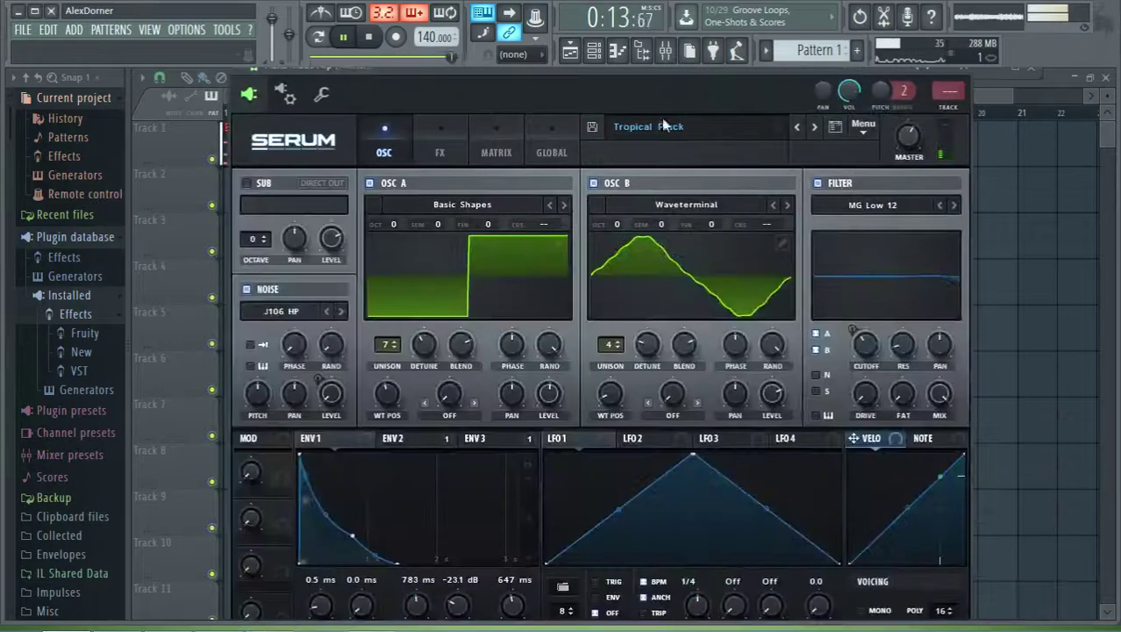
key(space)
- Load the Lead preset from the Xandor 2015 bank in the Hand Made Arp synth and start playback
click(759, 131)
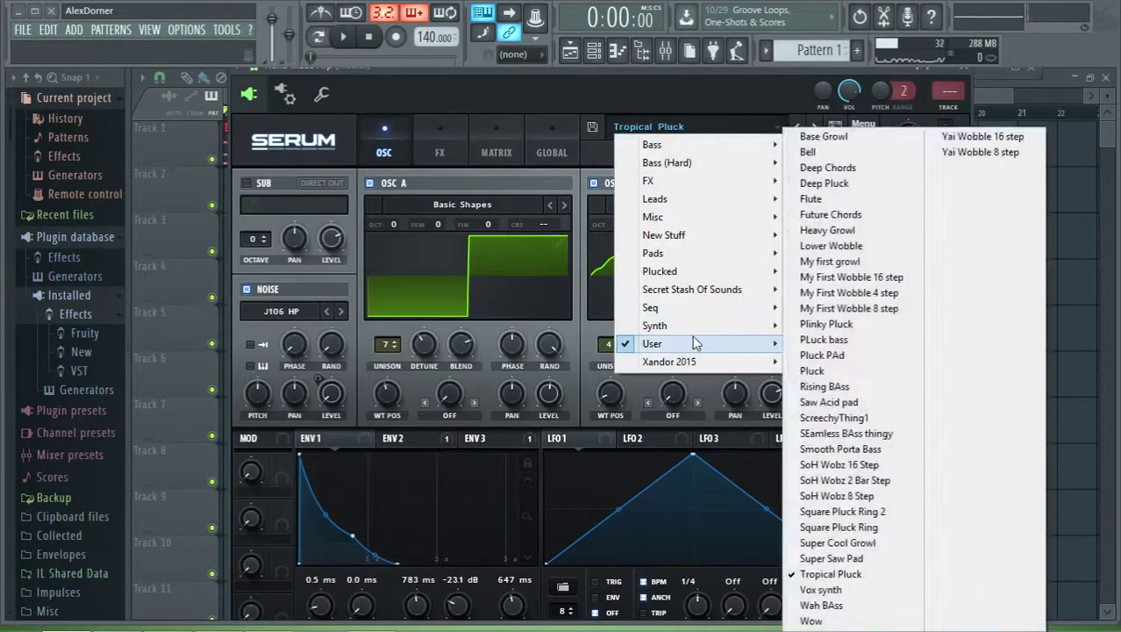
mouse_move(701, 362)
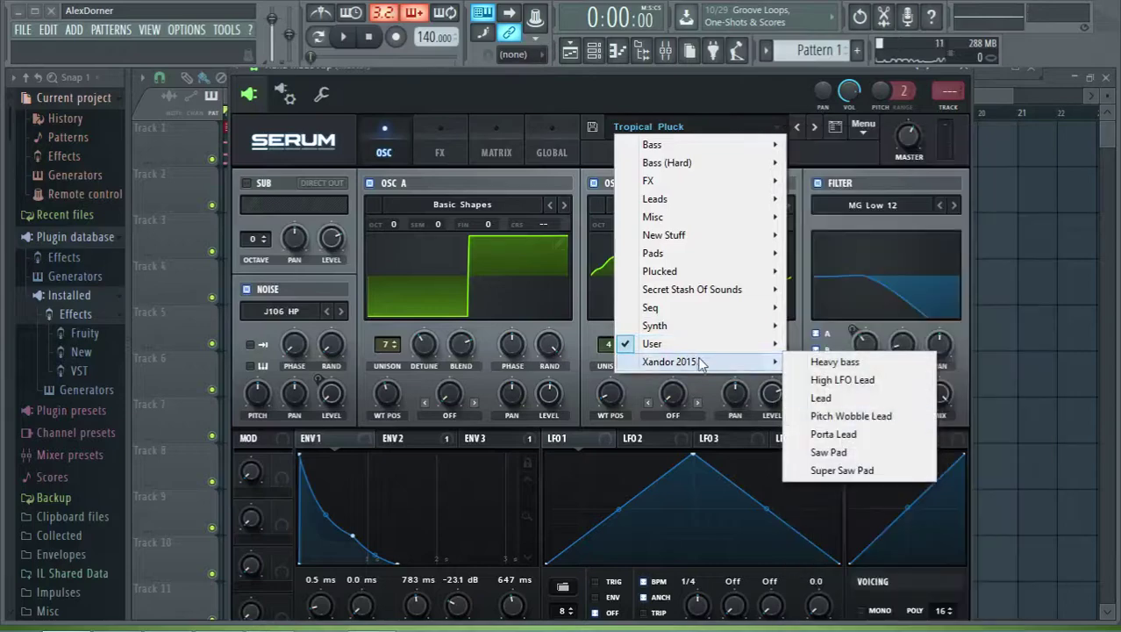
click(843, 400)
key(space)
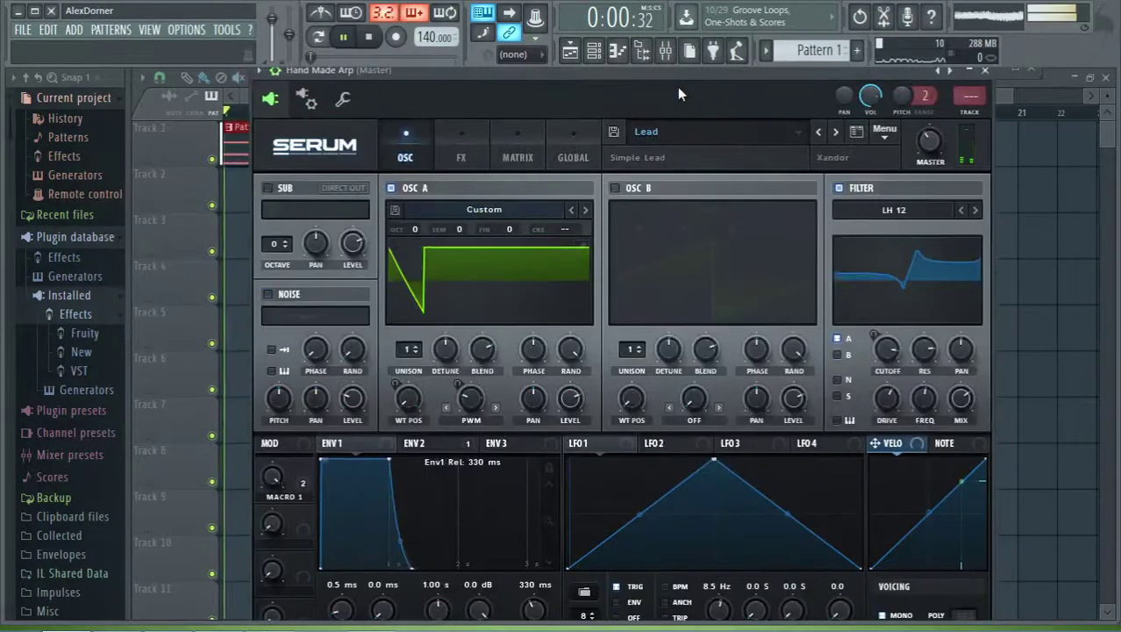
- Switch the Hand Made Arp synth to the Porta Lead preset from the Xandor 2015 bank during playback
click(660, 136)
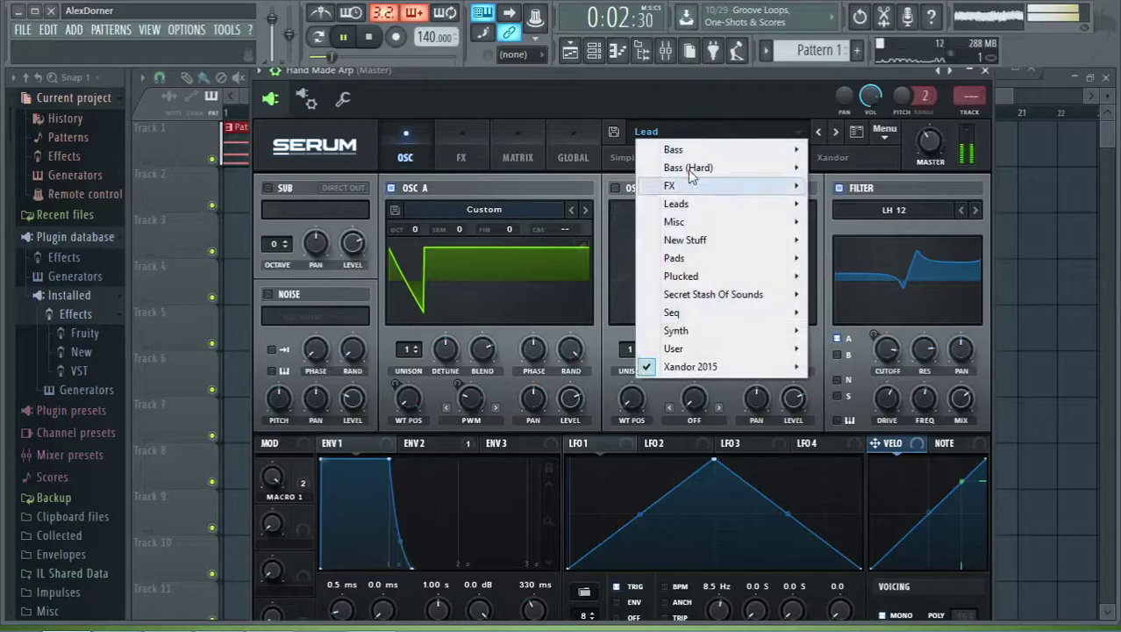
mouse_move(695, 369)
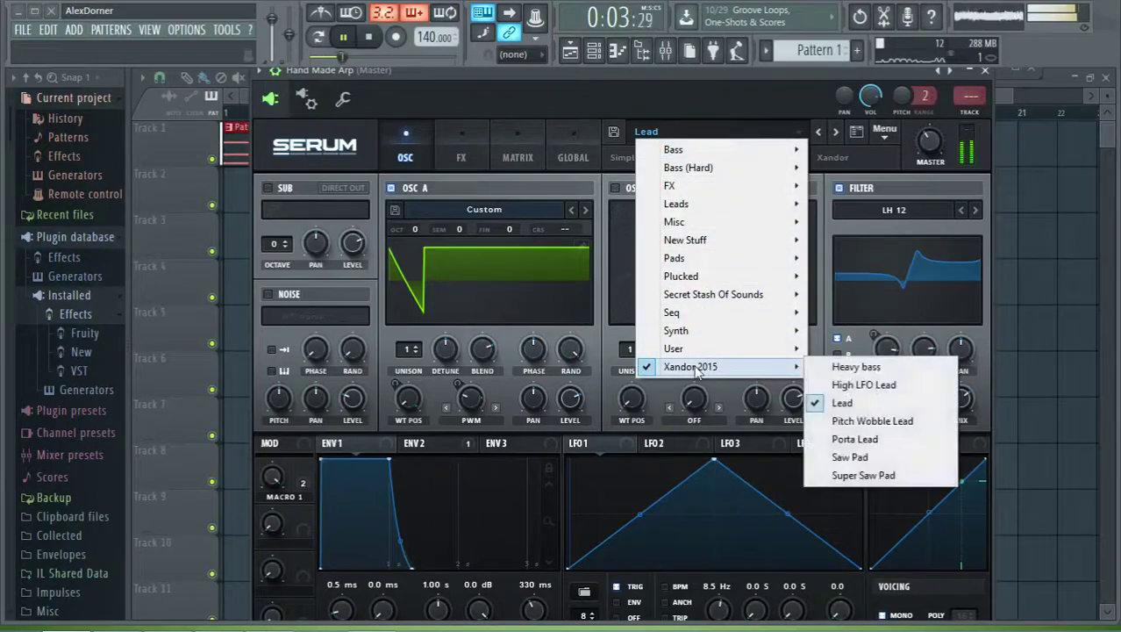
click(849, 442)
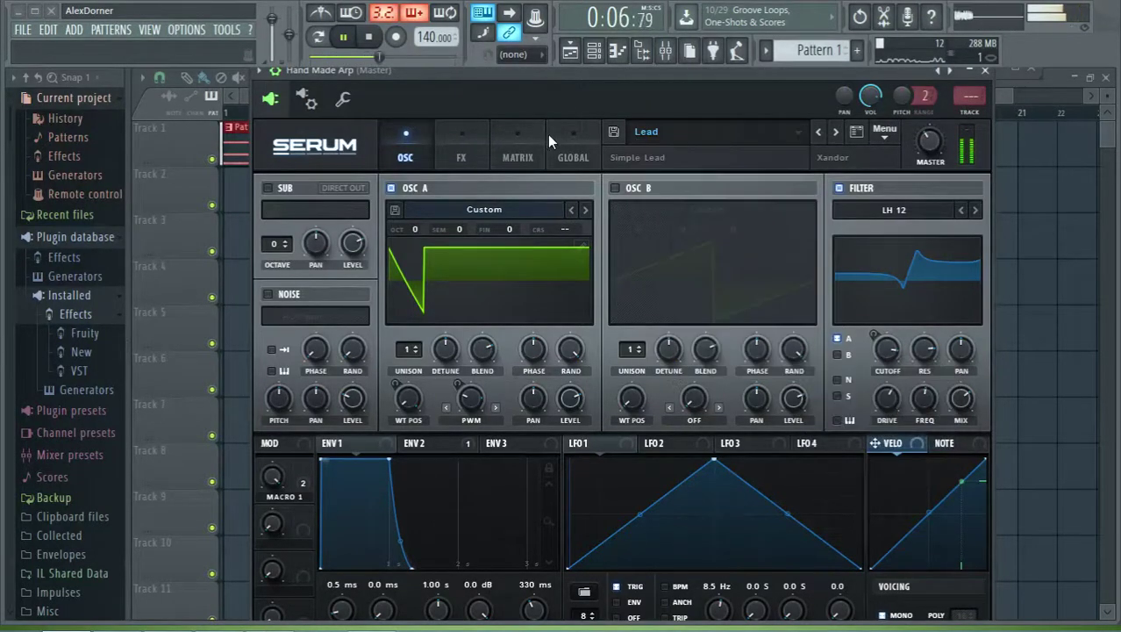
- Audition the Pitch Wobble Lead preset from the Xandor 2015 bank, then pause playback and close the synth window
click(768, 131)
mouse_move(696, 366)
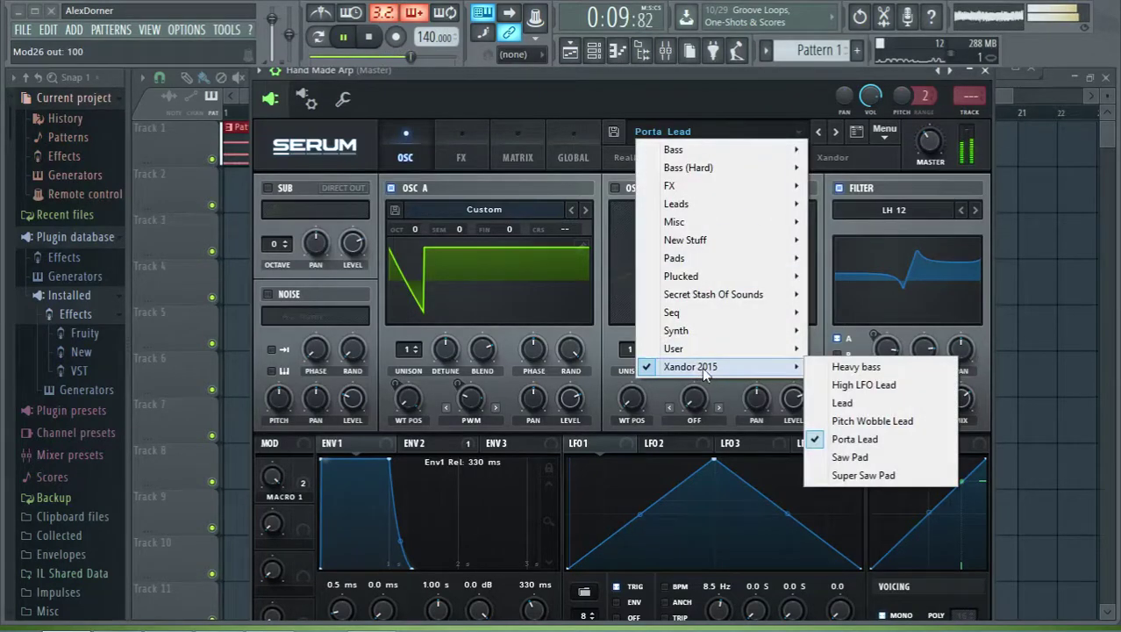
click(855, 422)
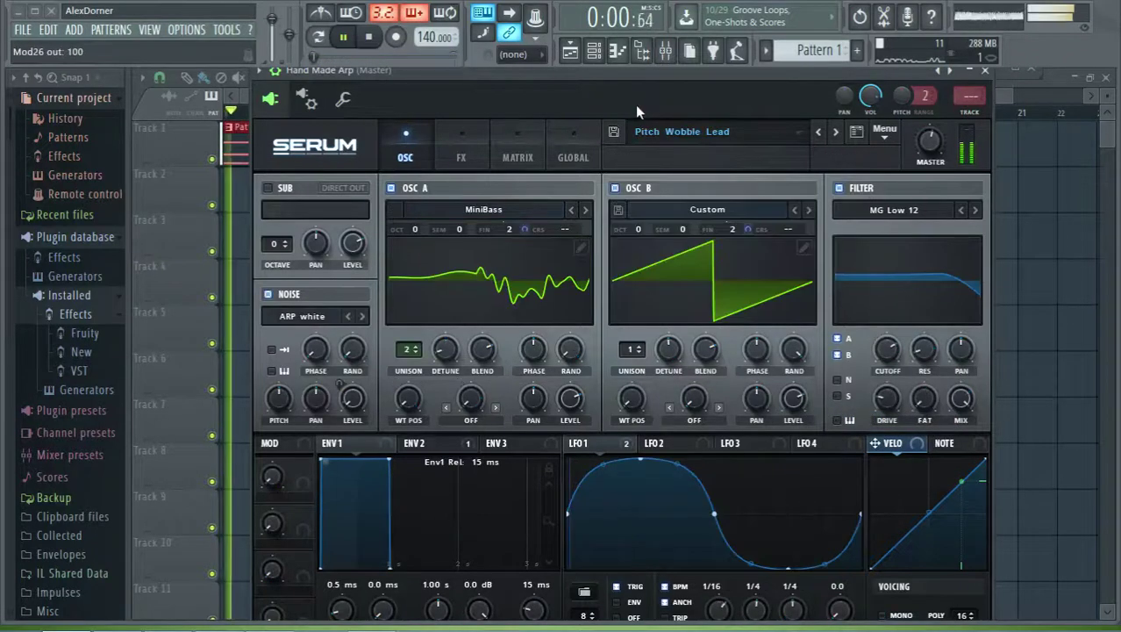
drag(768, 85, 898, 114)
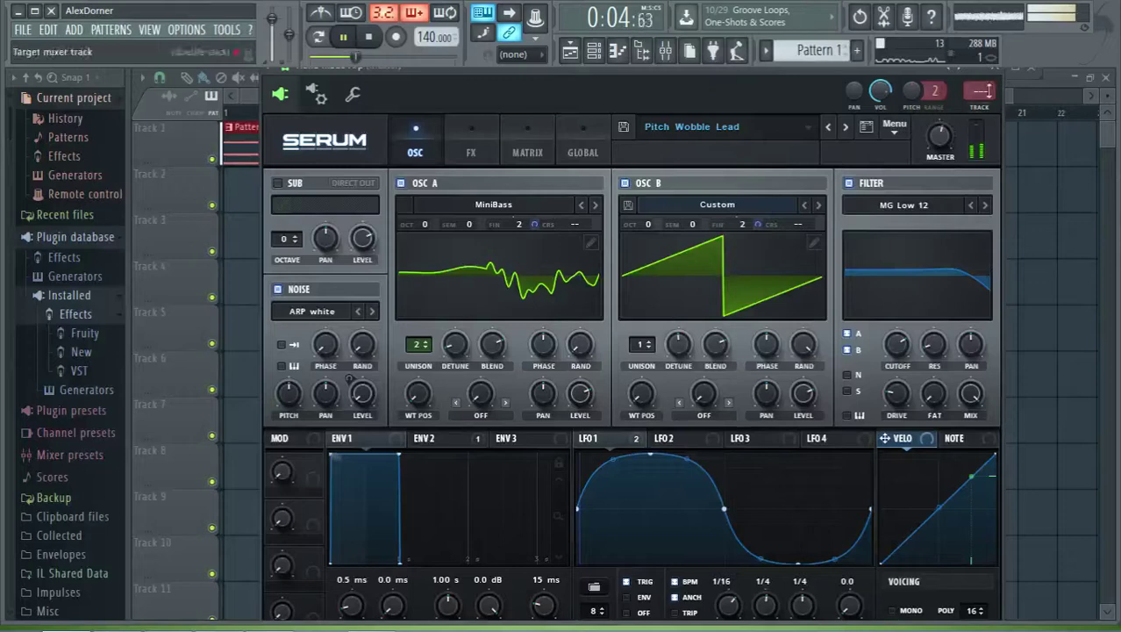
drag(645, 106, 637, 219)
click(343, 37)
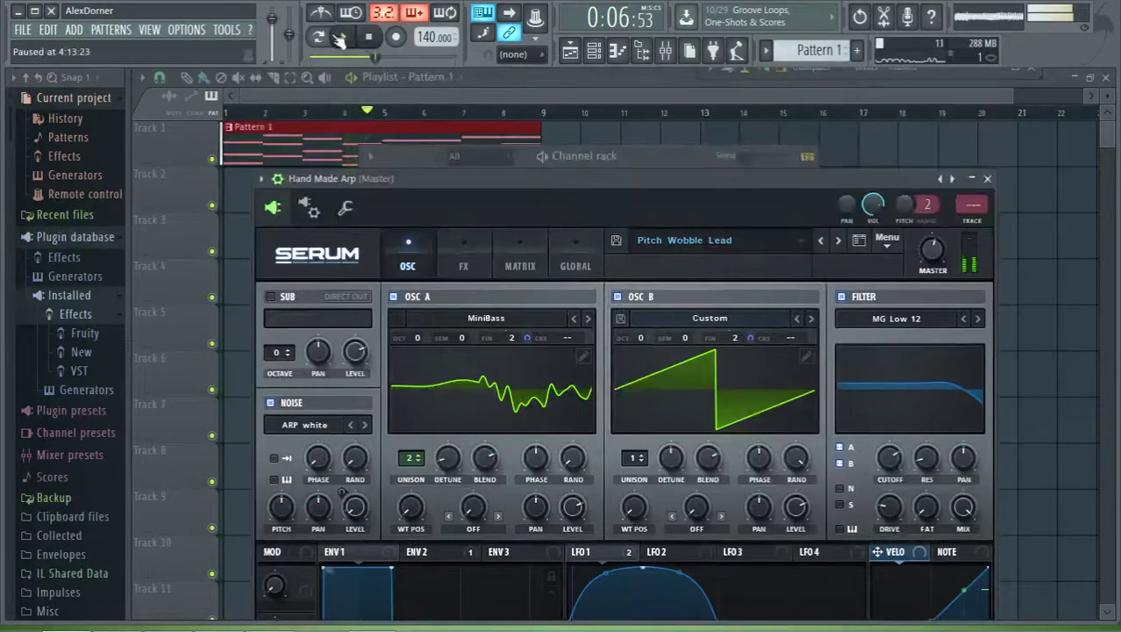
click(987, 178)
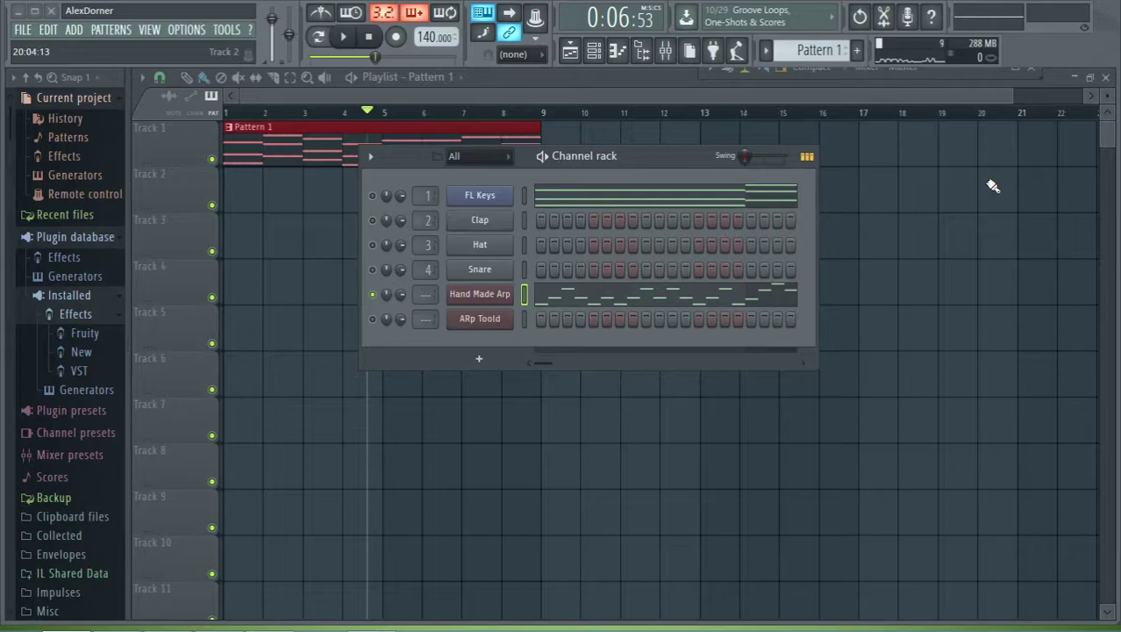
- Reopen the Hand Made Arp synth, load the Xandor 2015 Lead preset again and play it back
click(484, 303)
click(759, 241)
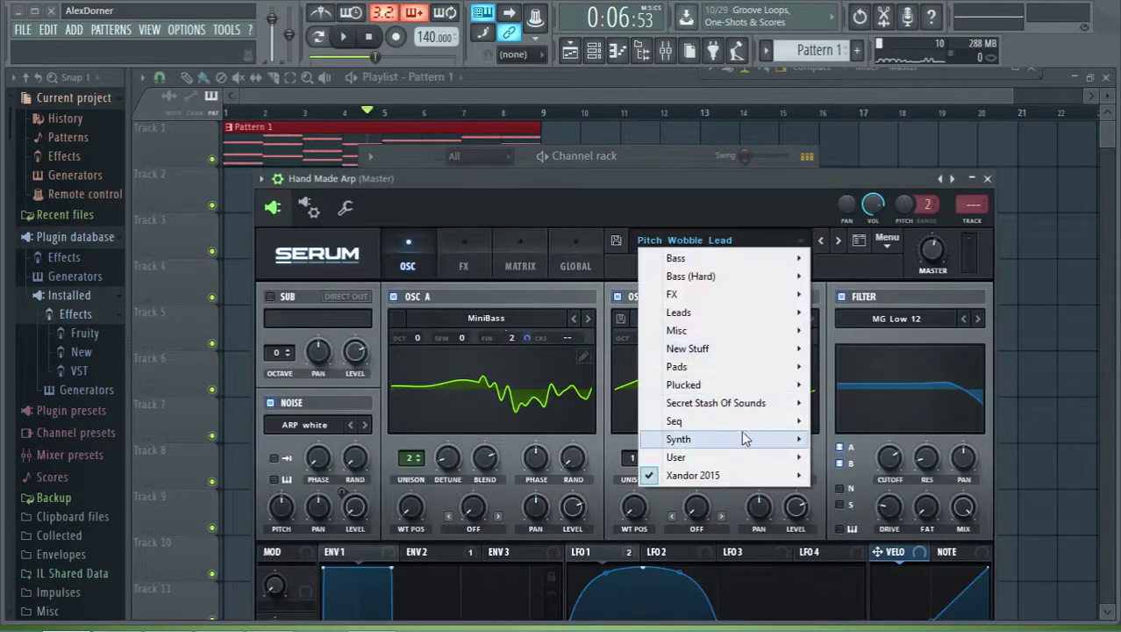
mouse_move(715, 479)
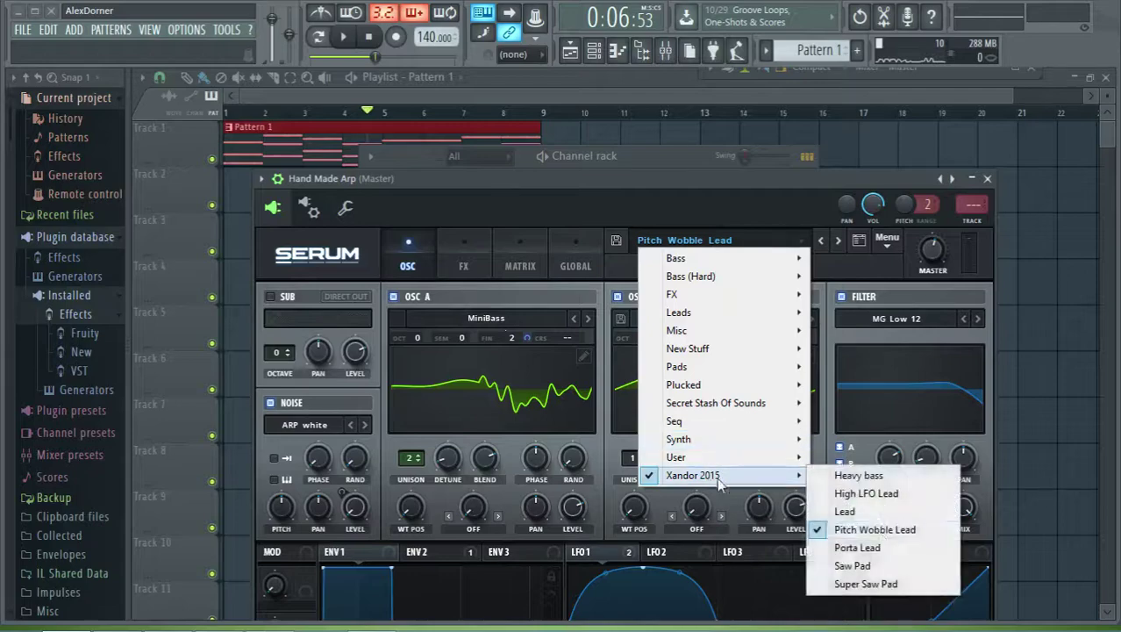
click(872, 516)
drag(686, 208, 700, 94)
key(space)
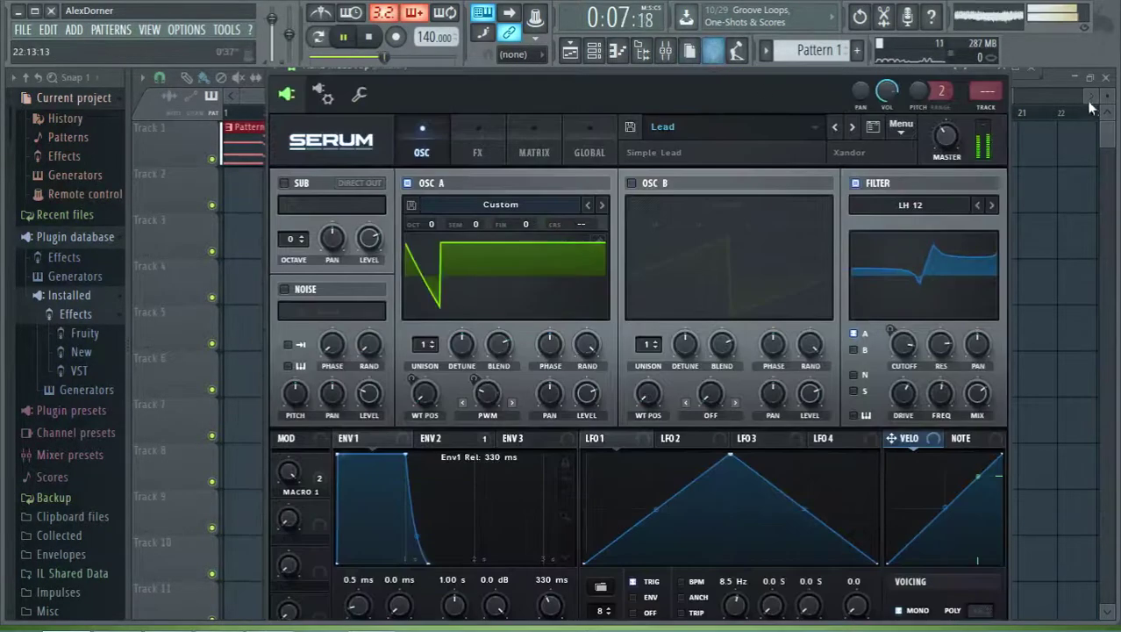
- Close the synth window, move the channel rack clear of the start of the Pattern 1 clip and stop playback
click(1007, 70)
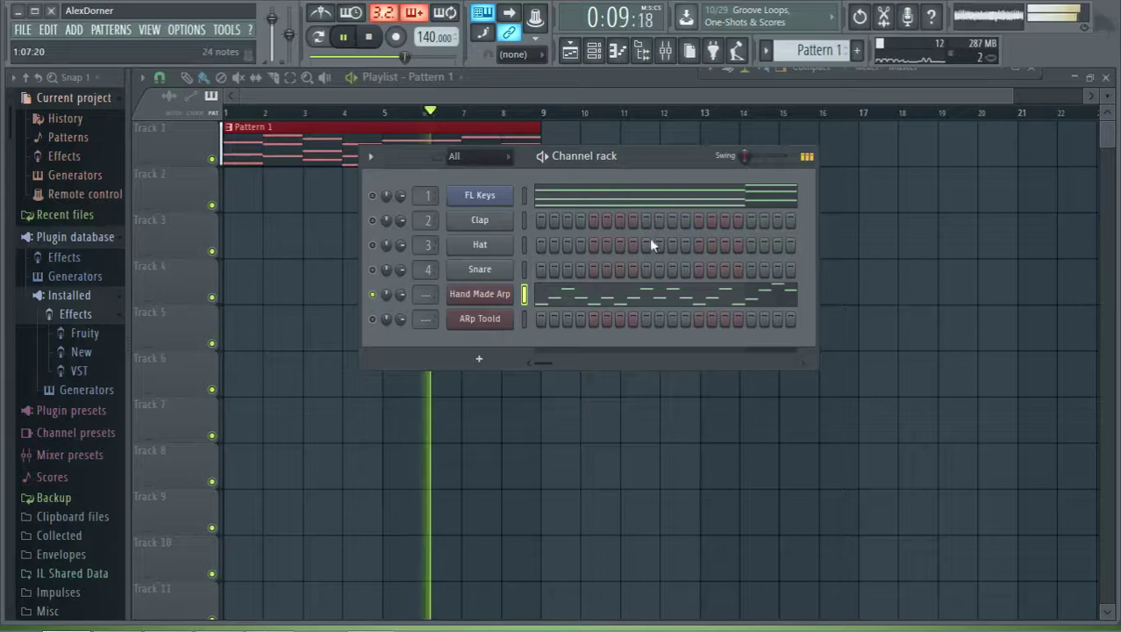
drag(669, 154, 740, 78)
key(space)
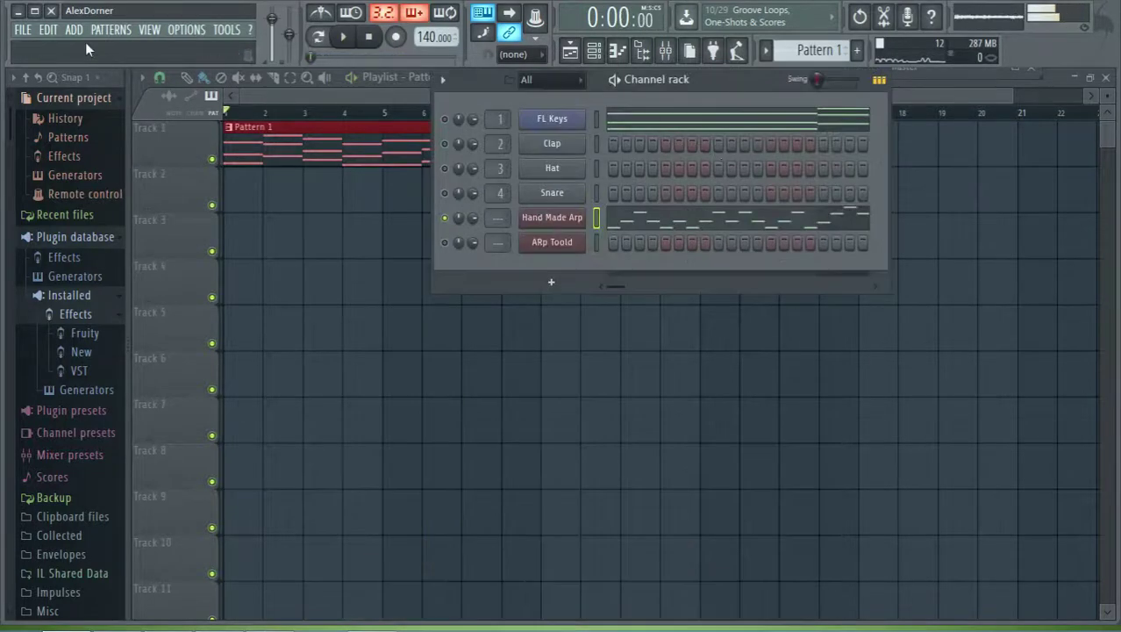